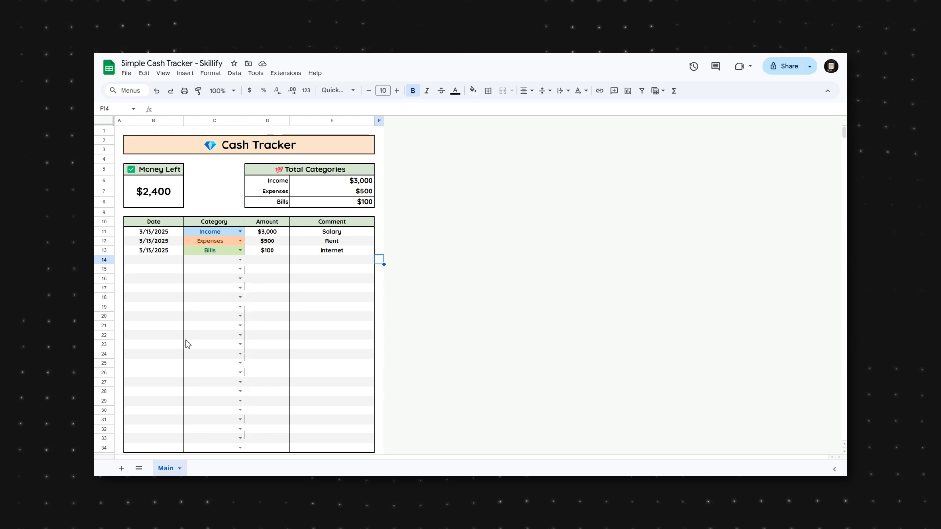
Fill in row 14 of the tracker with today's date, category Expenses, amount 50 and comment Food.
{"action": "left_click", "coordinate": [175, 326]}
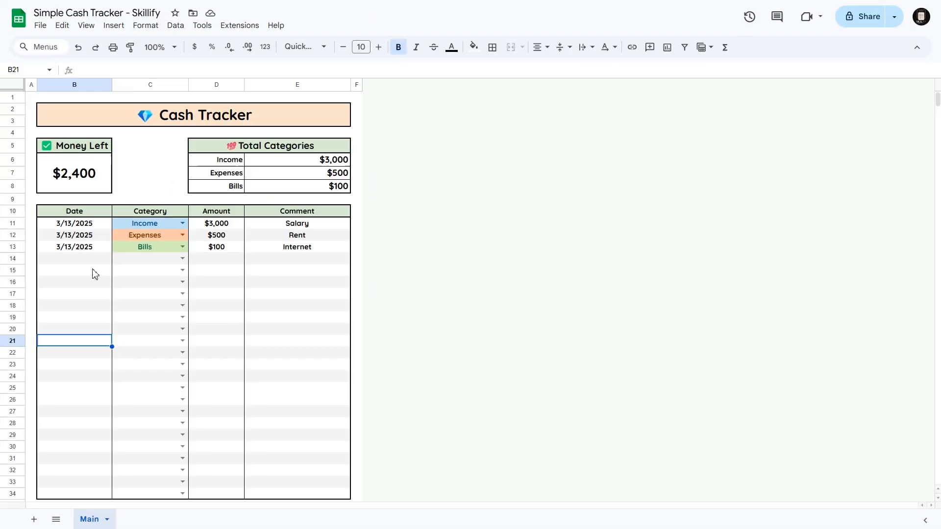
{"action": "left_click", "coordinate": [81, 261]}
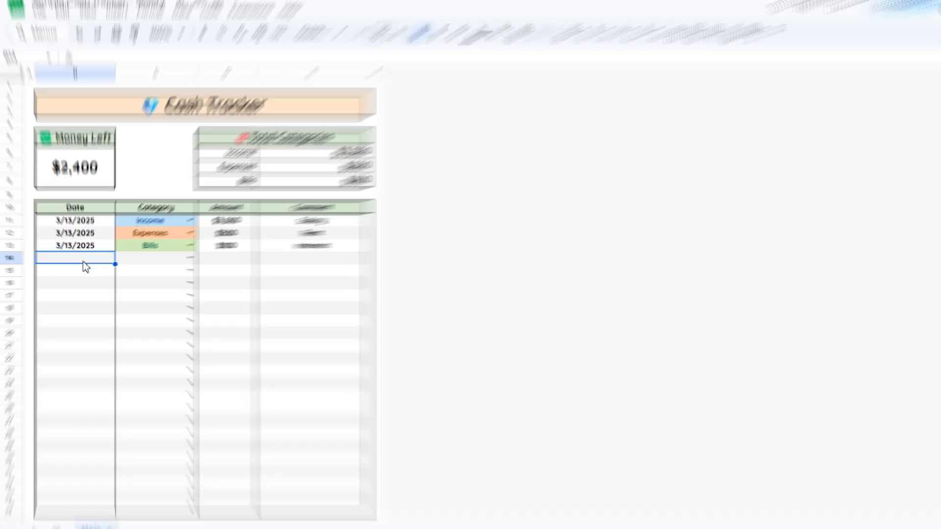
{"action": "double_click", "coordinate": [83, 259]}
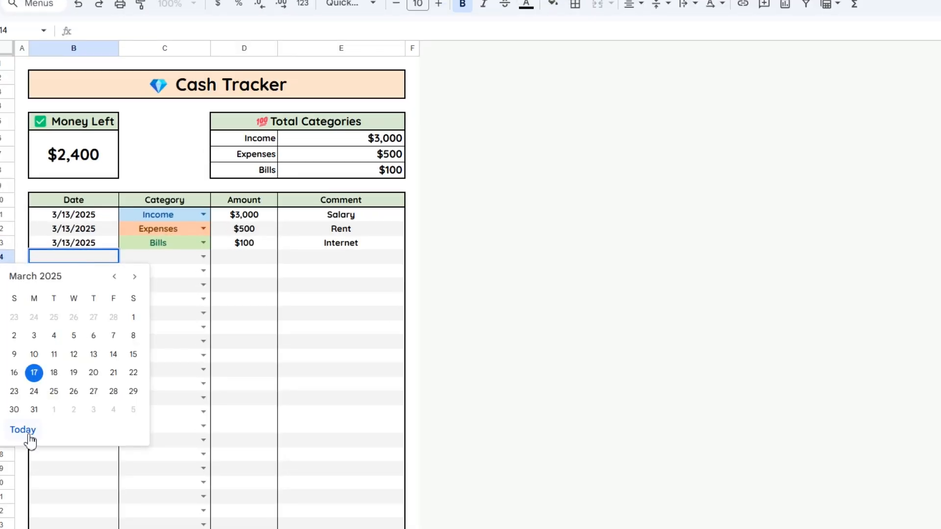
{"action": "left_click", "coordinate": [27, 439]}
{"action": "left_click", "coordinate": [200, 260]}
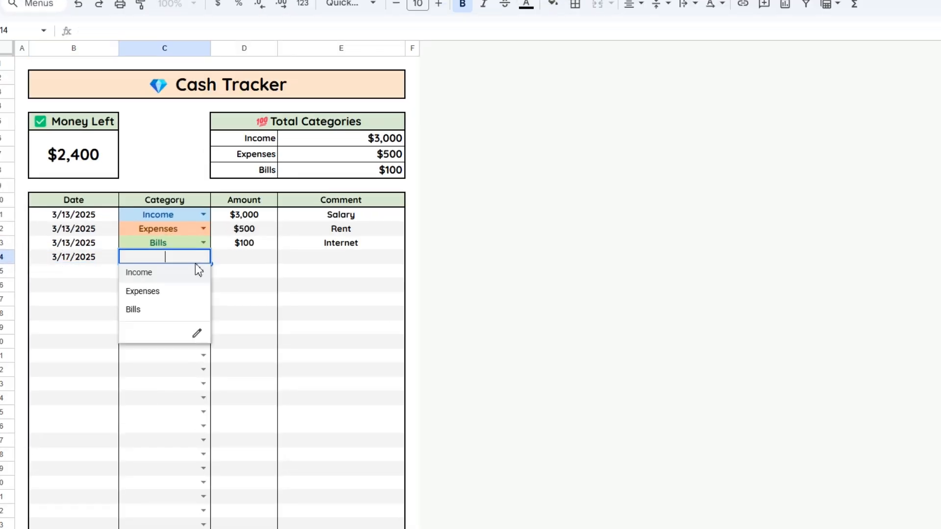
{"action": "left_click", "coordinate": [168, 292]}
{"action": "left_click", "coordinate": [246, 256]}
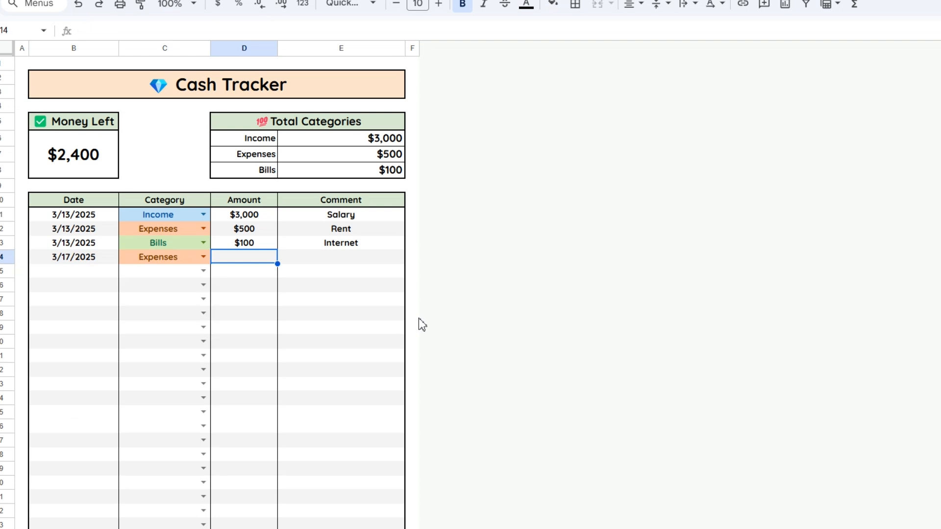
{"action": "type", "text": "50"}
{"action": "key", "text": "Tab"}
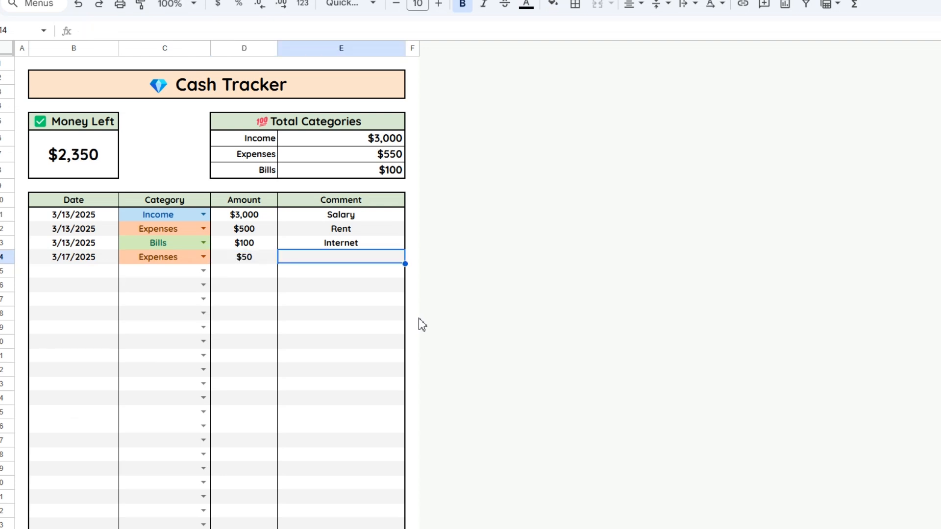
{"action": "type", "text": "Food"}
{"action": "key", "text": "Return"}
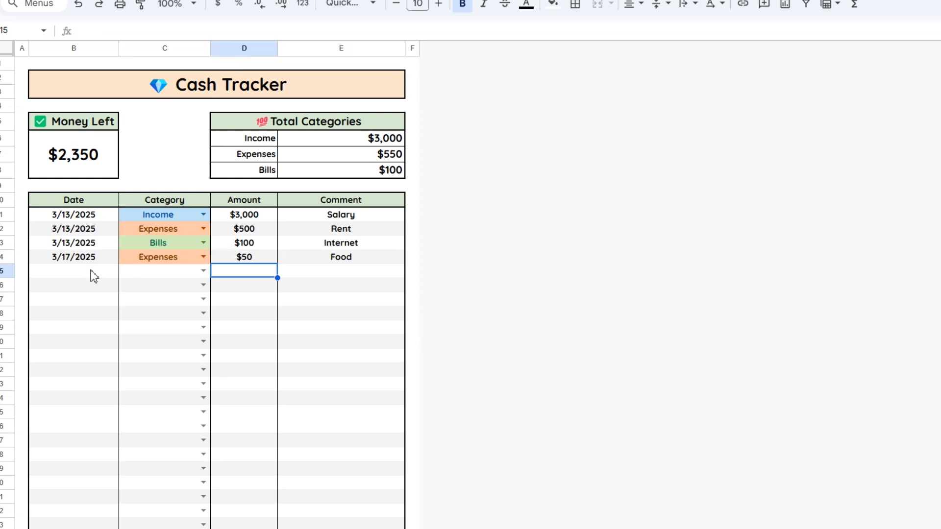
Fill in row 15 with today's date, category Bills, amount 100 and comment Gas.
{"action": "double_click", "coordinate": [92, 272]}
{"action": "left_click", "coordinate": [35, 444]}
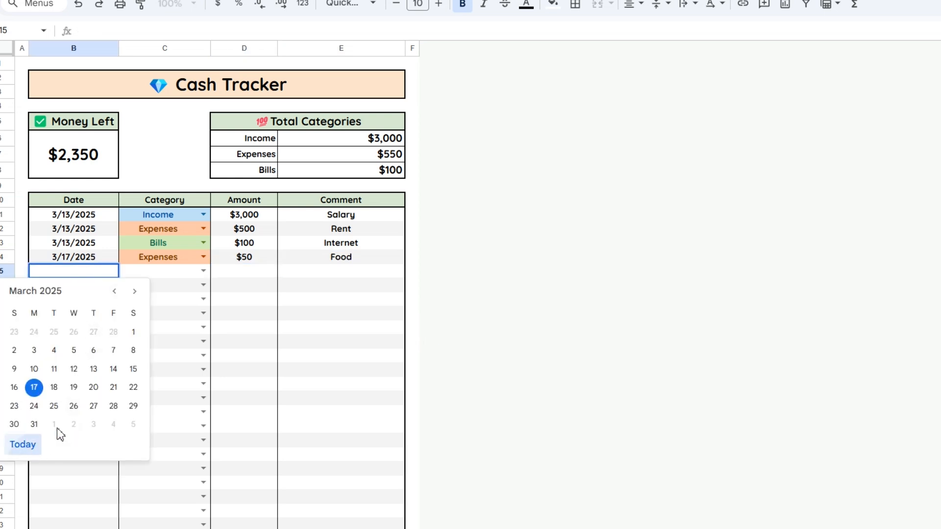
{"action": "left_click", "coordinate": [203, 271]}
{"action": "left_click", "coordinate": [169, 325]}
{"action": "left_click", "coordinate": [253, 273]}
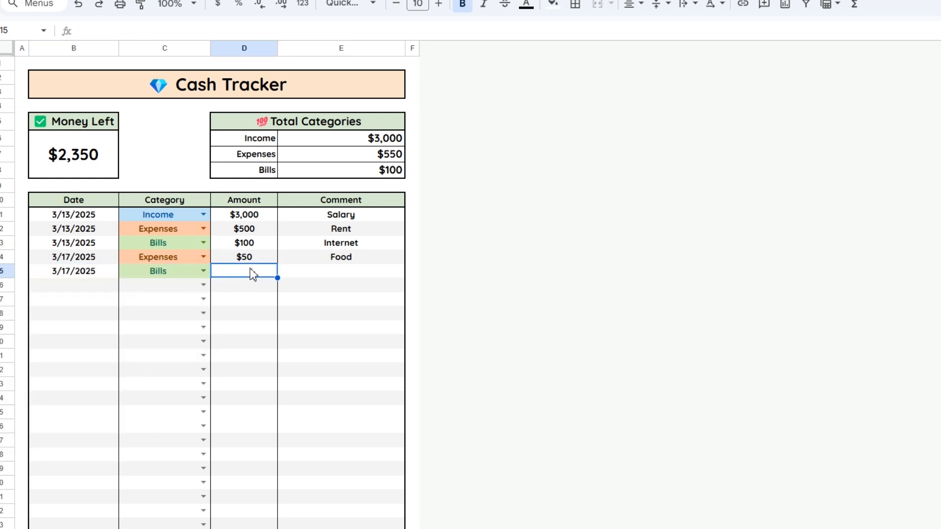
{"action": "type", "text": "100"}
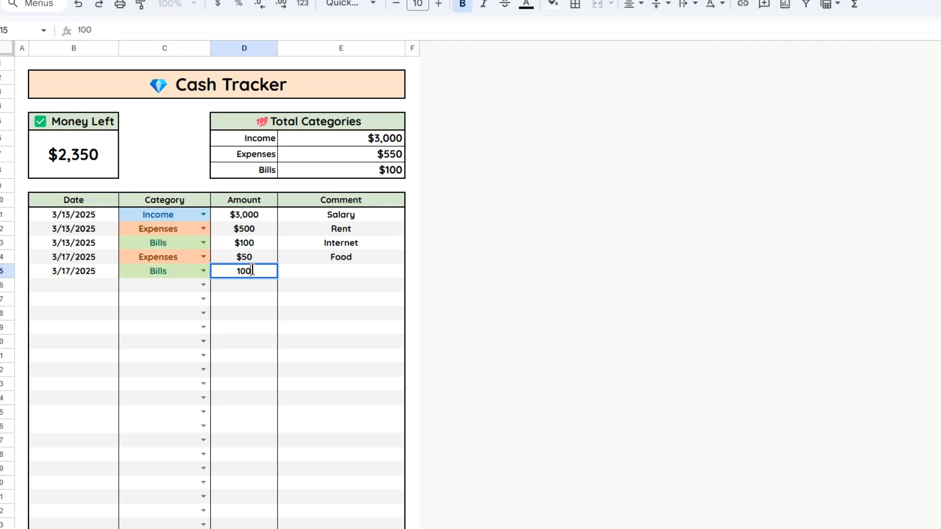
{"action": "key", "text": "Tab"}
{"action": "type", "text": "Gas"}
{"action": "key", "text": "Return"}
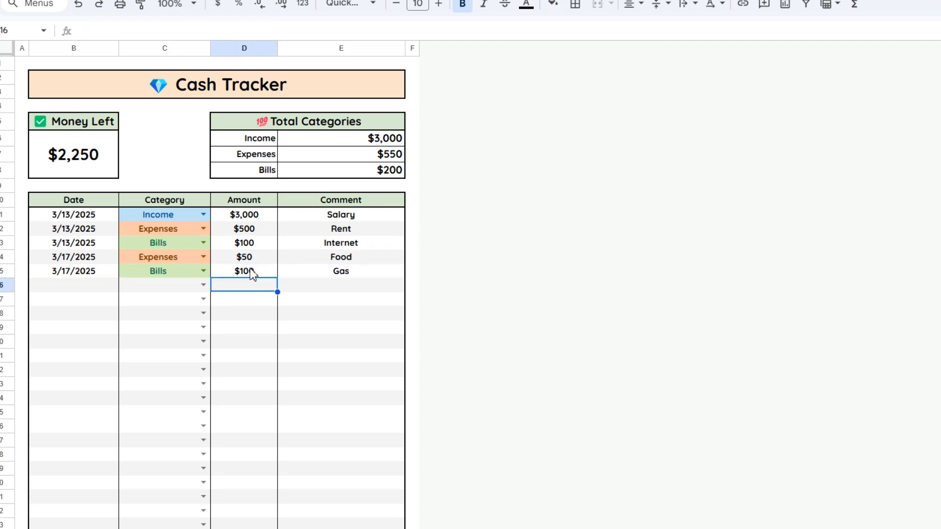
Set the amount of the Gas entry to 300.
{"action": "left_click", "coordinate": [261, 277]}
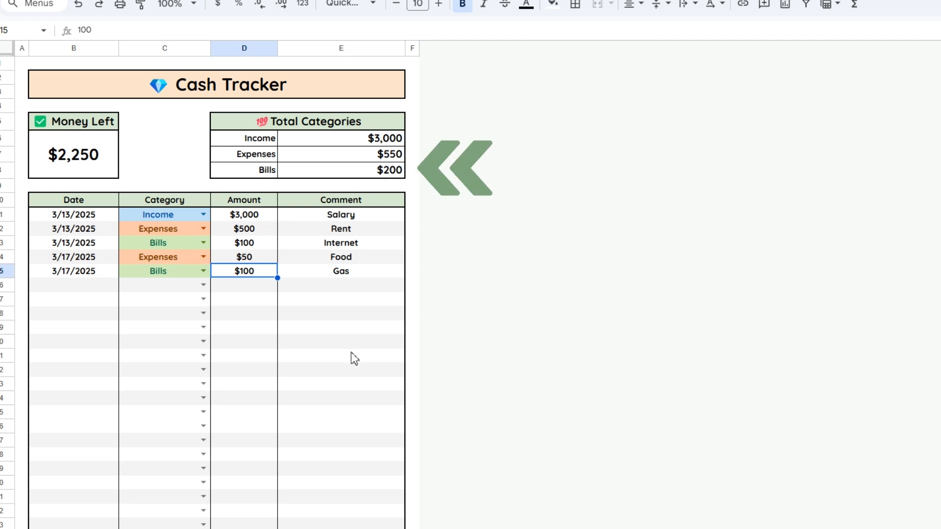
{"action": "type", "text": "300"}
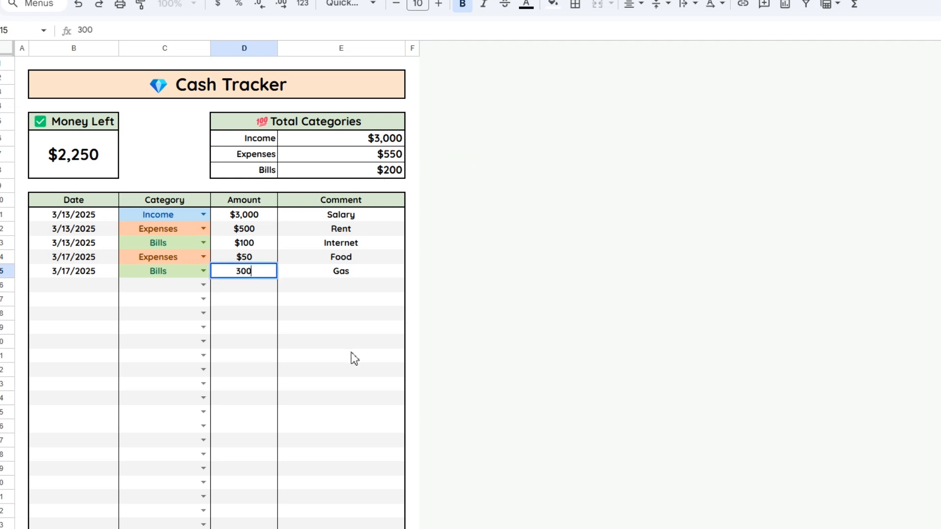
{"action": "key", "text": "Return"}
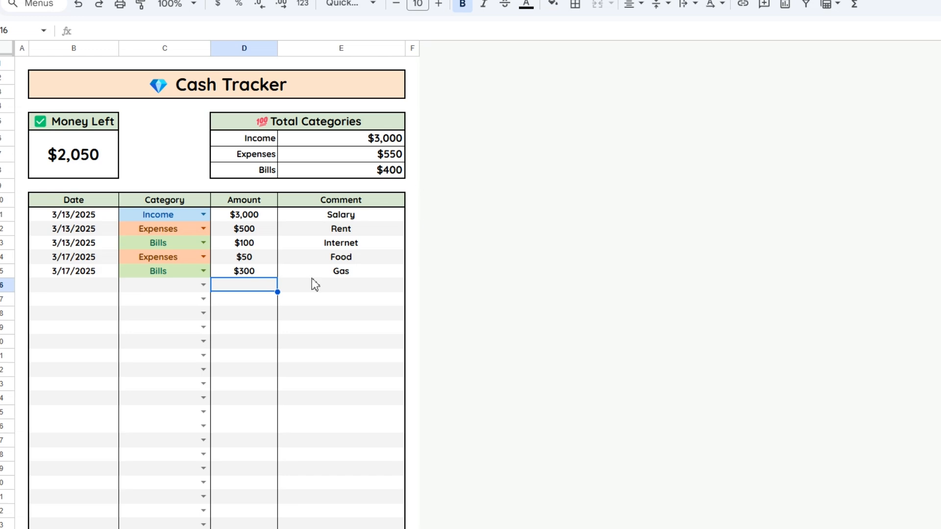
{"action": "left_click", "coordinate": [258, 274]}
{"action": "left_click", "coordinate": [246, 258]}
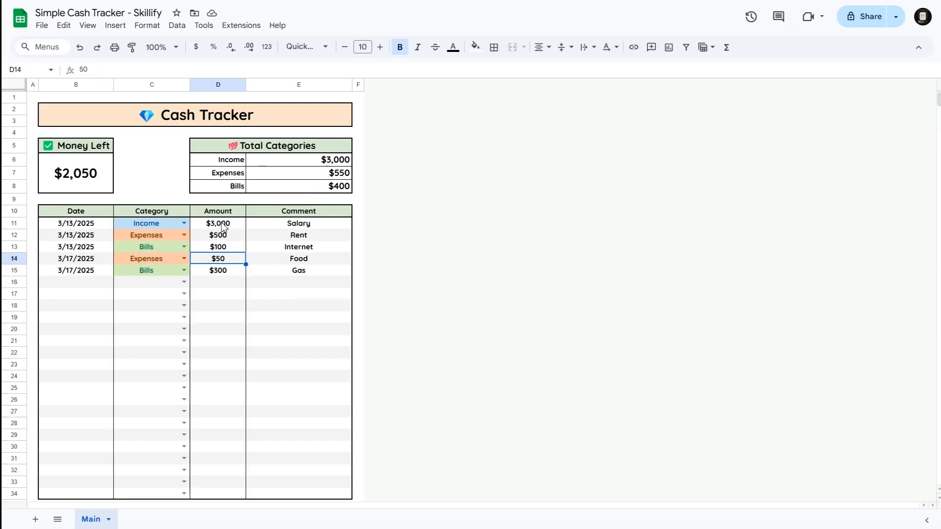
{"action": "left_click", "coordinate": [248, 214]}
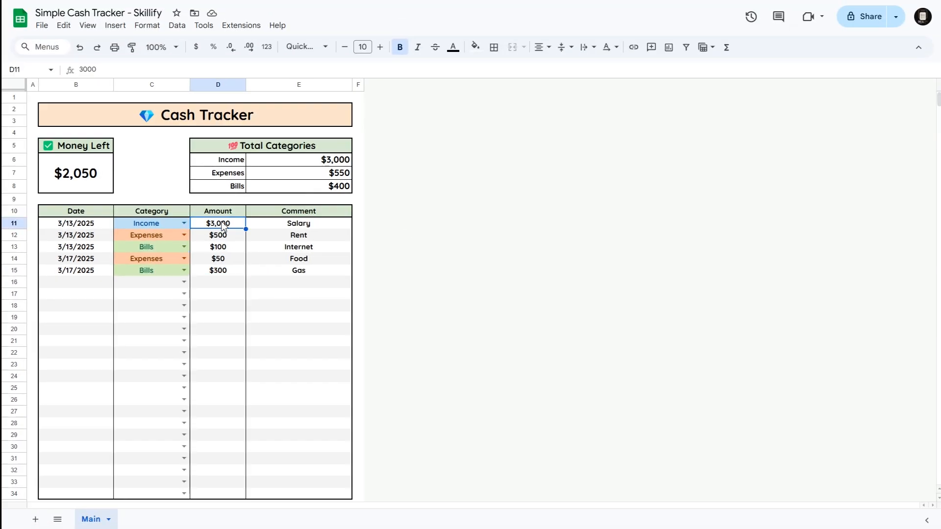
{"action": "left_click_drag", "start_coordinate": [76, 282], "coordinate": [97, 475]}
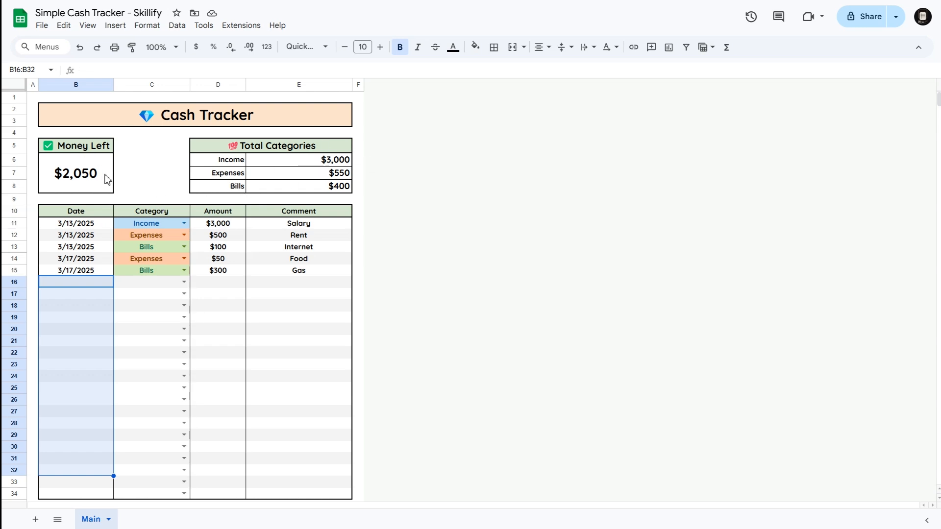
{"action": "left_click", "coordinate": [80, 174]}
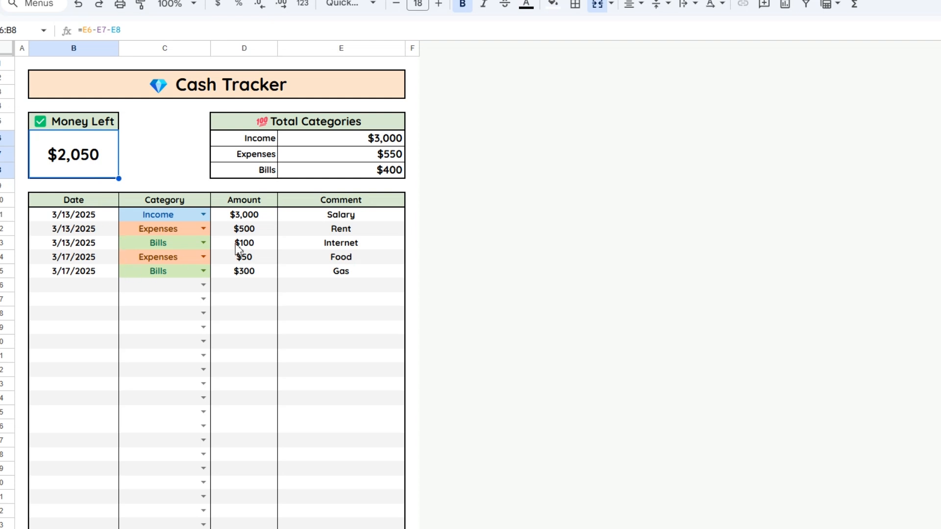
Set the amount of the Salary income entry to 4000.
{"action": "left_click", "coordinate": [228, 220]}
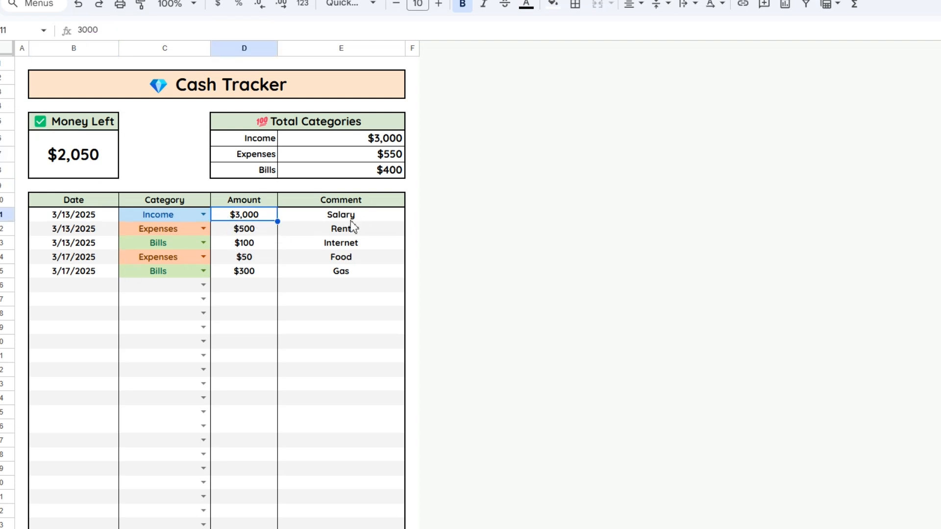
{"action": "type", "text": "4,00"}
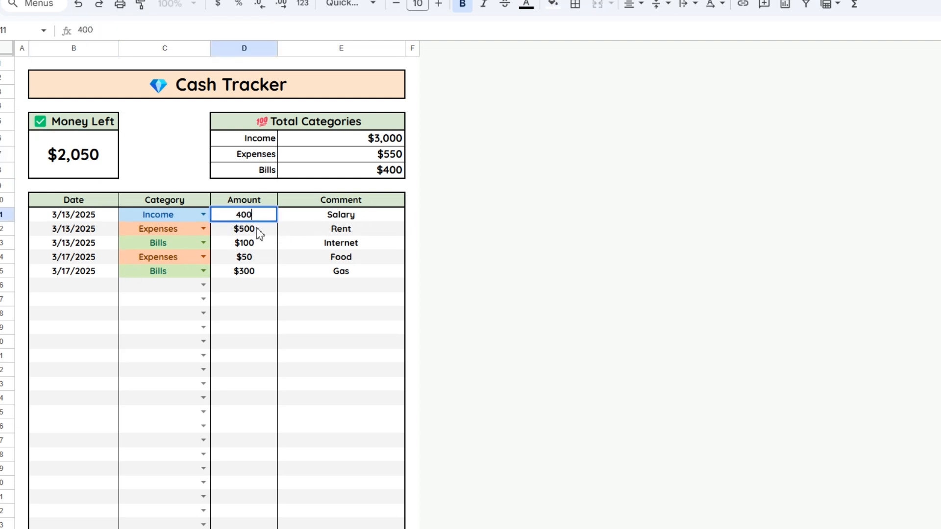
{"action": "type", "text": "0"}
{"action": "key", "text": "Return"}
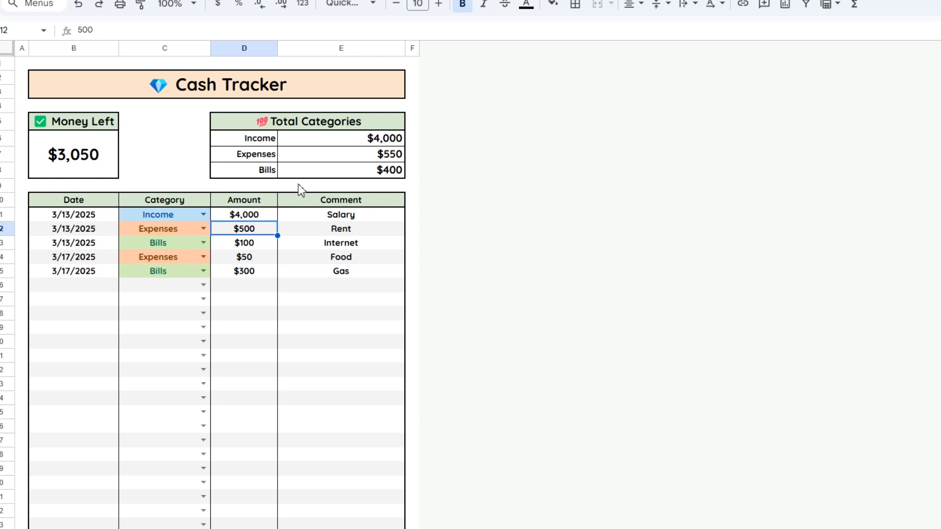
Review the dropdown items in the data validation rule of Category cell C16, and close the rules.
{"action": "left_click", "coordinate": [202, 286]}
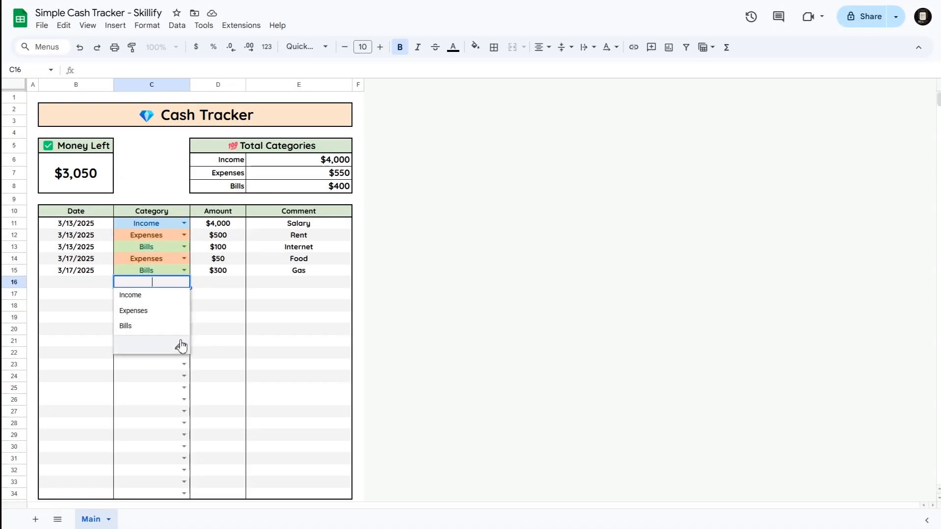
{"action": "left_click", "coordinate": [180, 346]}
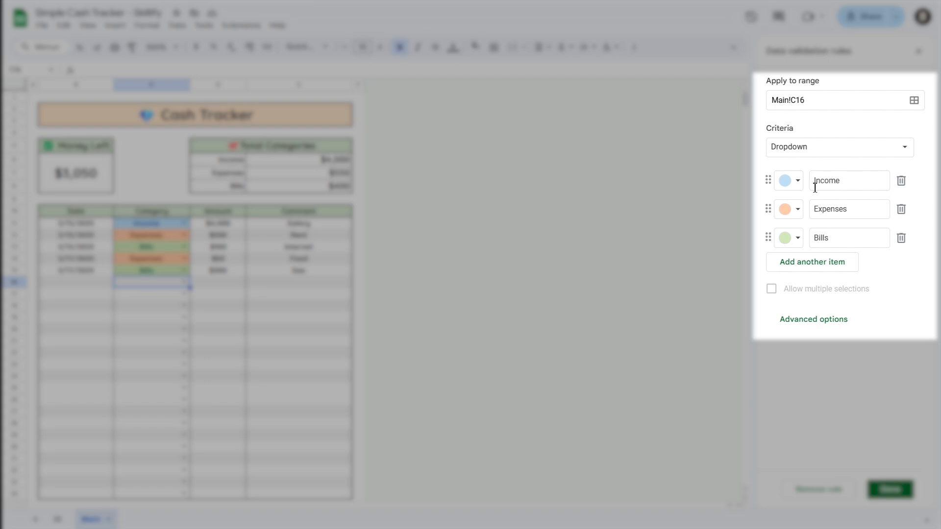
{"action": "left_click", "coordinate": [890, 489]}
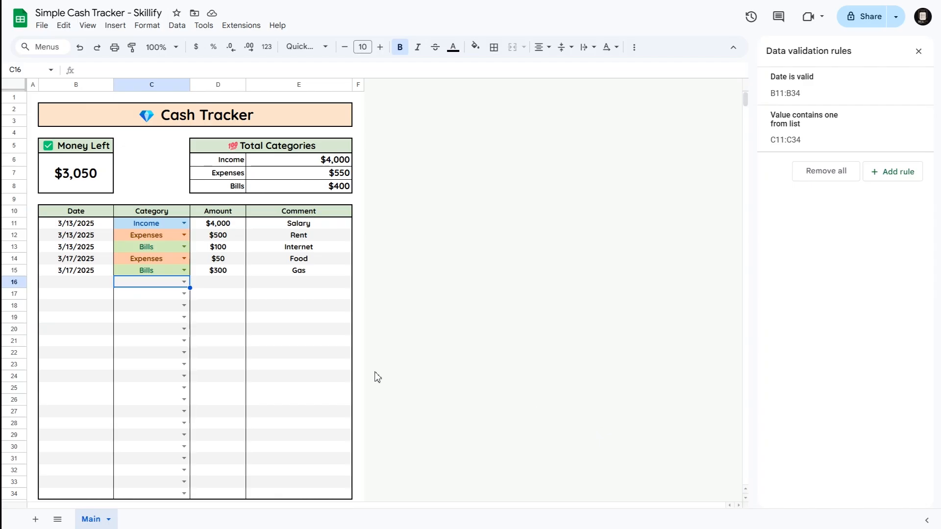
{"action": "left_click", "coordinate": [918, 51]}
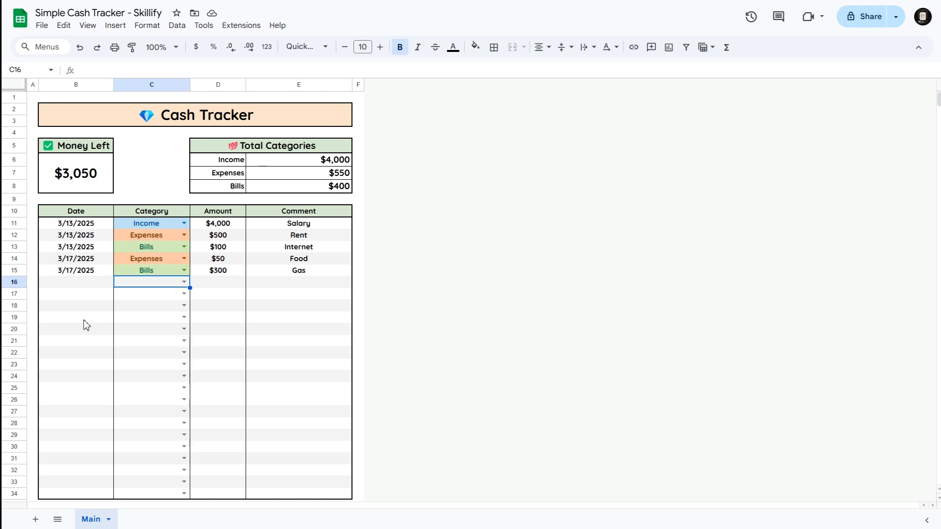
Open the print settings for the current sheet and set the paper to A4 in Portrait orientation.
{"action": "left_click", "coordinate": [304, 200]}
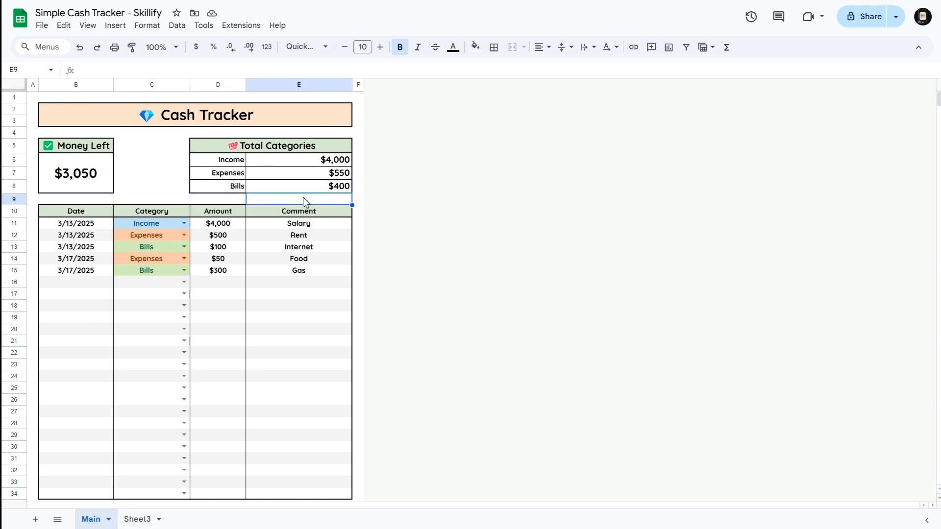
{"action": "key", "text": "ctrl+p"}
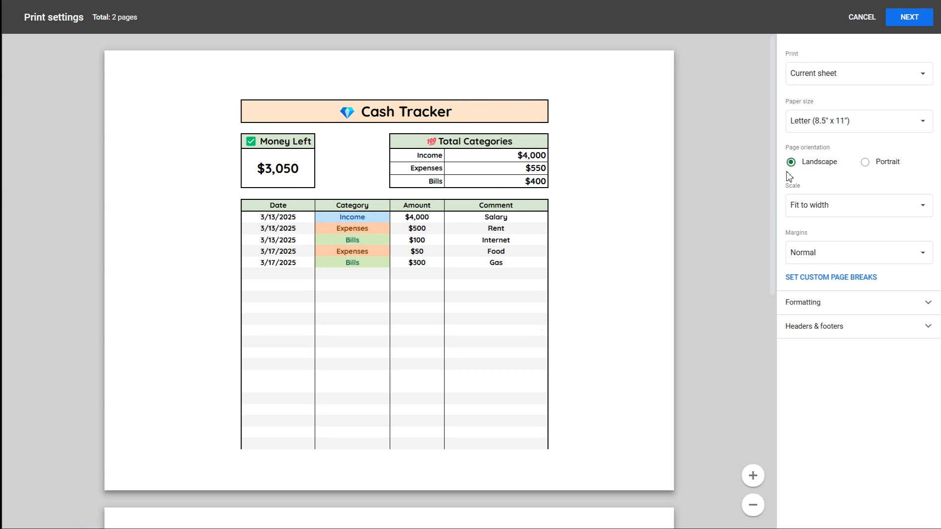
{"action": "left_click", "coordinate": [857, 128]}
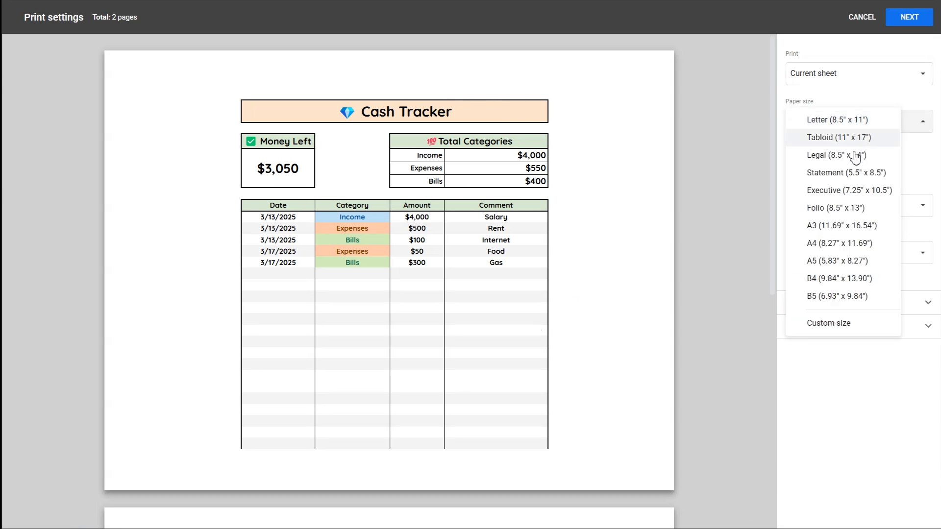
{"action": "left_click", "coordinate": [852, 244]}
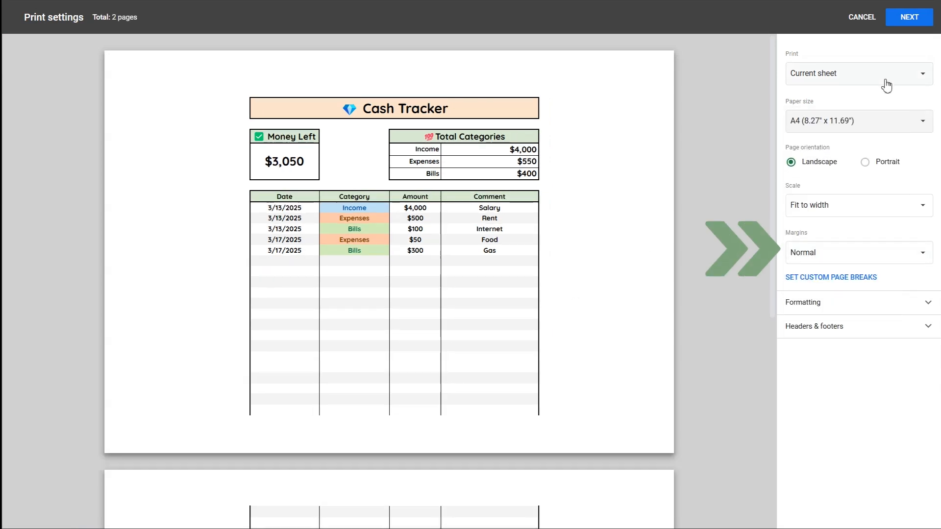
{"action": "left_click", "coordinate": [880, 164]}
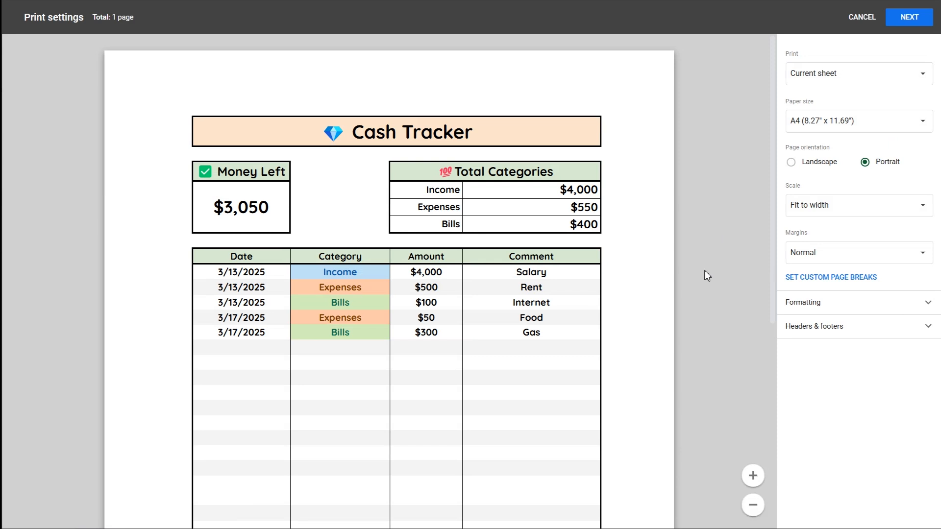
{"action": "left_click", "coordinate": [753, 505]}
{"action": "left_click", "coordinate": [753, 505]}
{"action": "left_click", "coordinate": [754, 505]}
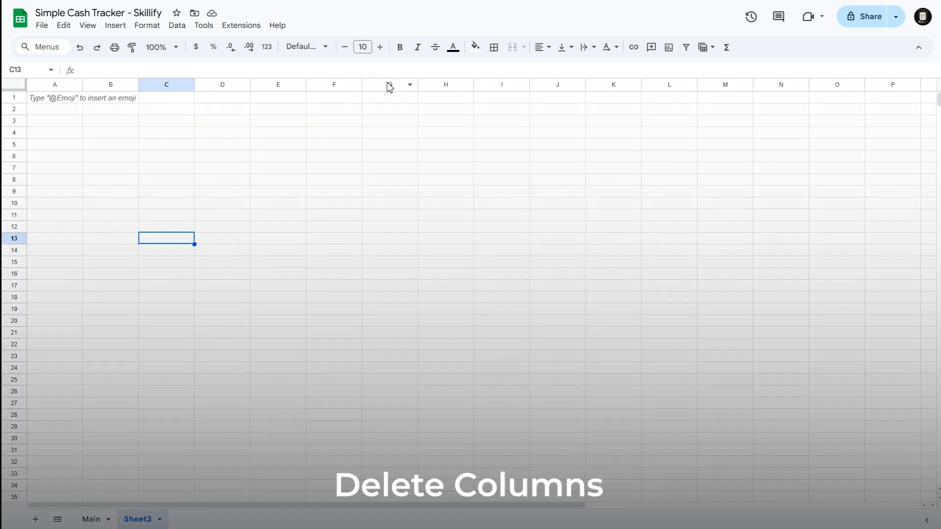
Delete columns G through Z on Sheet3.
{"action": "left_click", "coordinate": [390, 87]}
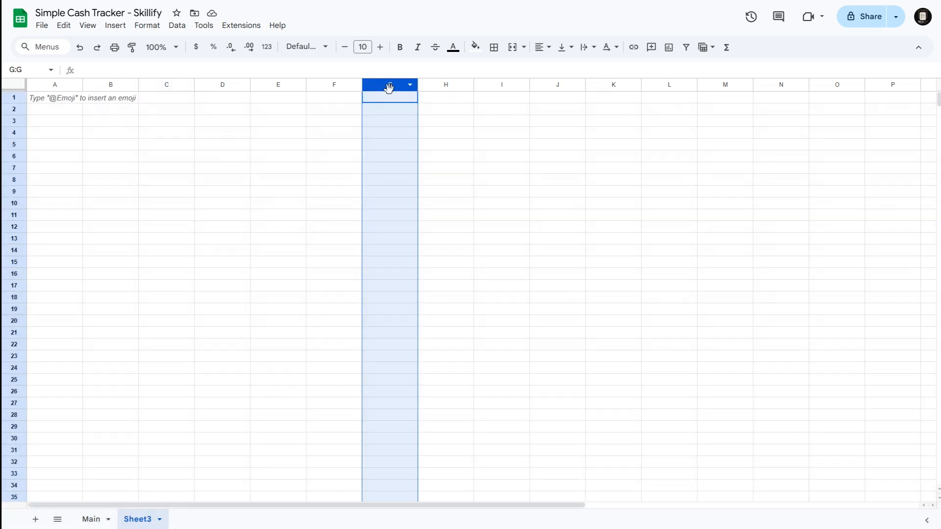
{"action": "key", "text": "ctrl+shift+Right"}
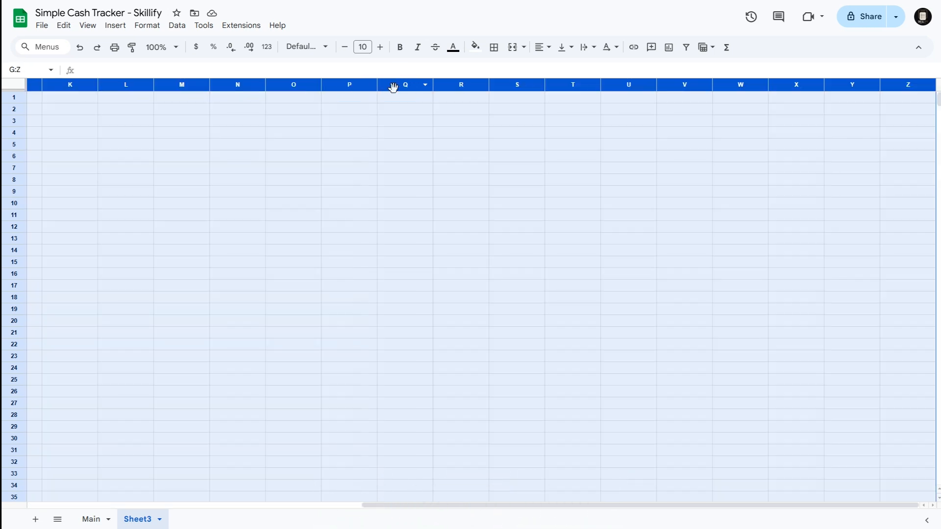
{"action": "right_click", "coordinate": [392, 88]}
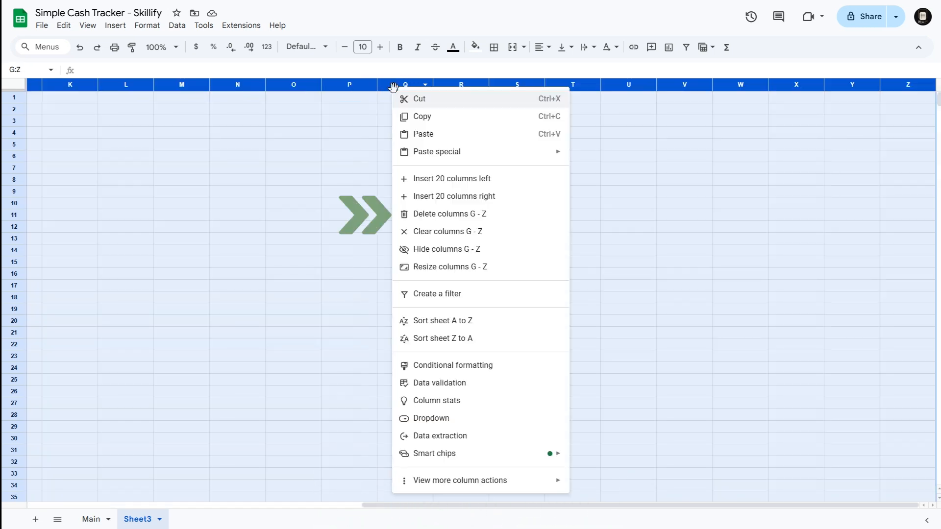
{"action": "left_click", "coordinate": [509, 216]}
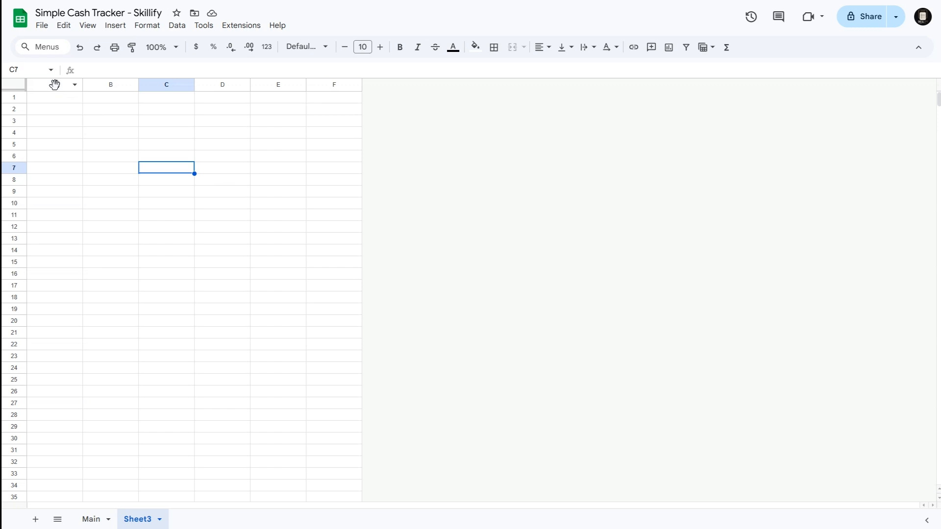
Resize columns A and F to a width of 20 pixels.
{"action": "left_click", "coordinate": [55, 85]}
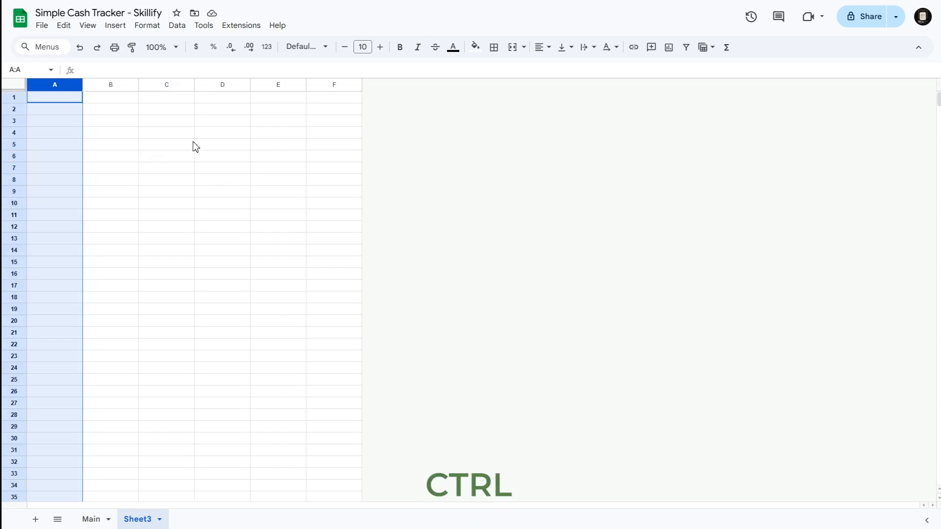
{"action": "left_click", "coordinate": [326, 87], "text": "ctrl"}
{"action": "right_click", "coordinate": [339, 86]}
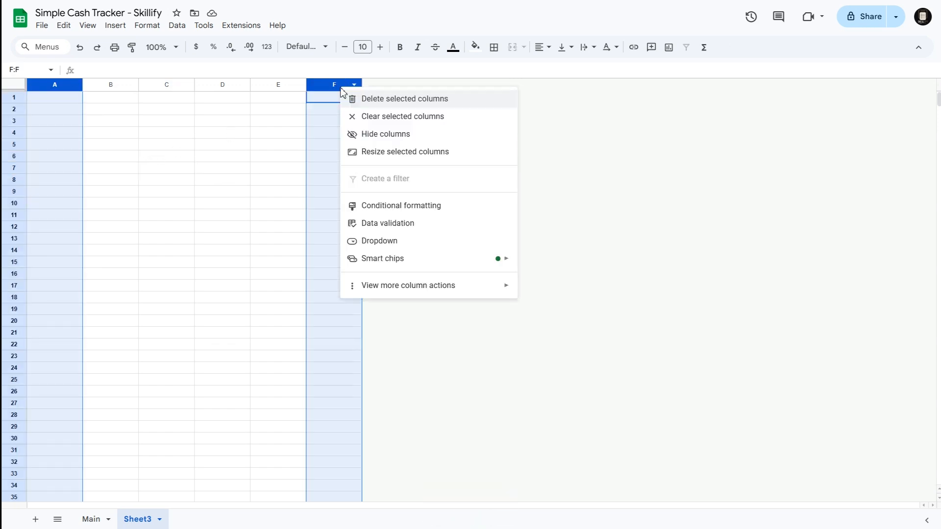
{"action": "left_click", "coordinate": [398, 153]}
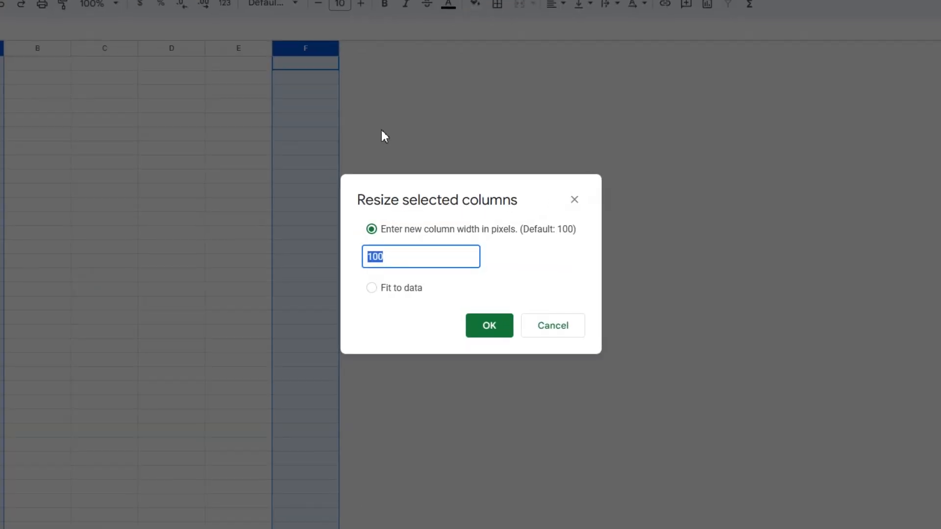
{"action": "type", "text": "20"}
{"action": "left_click", "coordinate": [495, 325]}
{"action": "left_click", "coordinate": [177, 179]}
Merge cells B2:E3 and enter the title "CASH TRACKER" in the merged cell.
{"action": "left_click", "coordinate": [69, 109]}
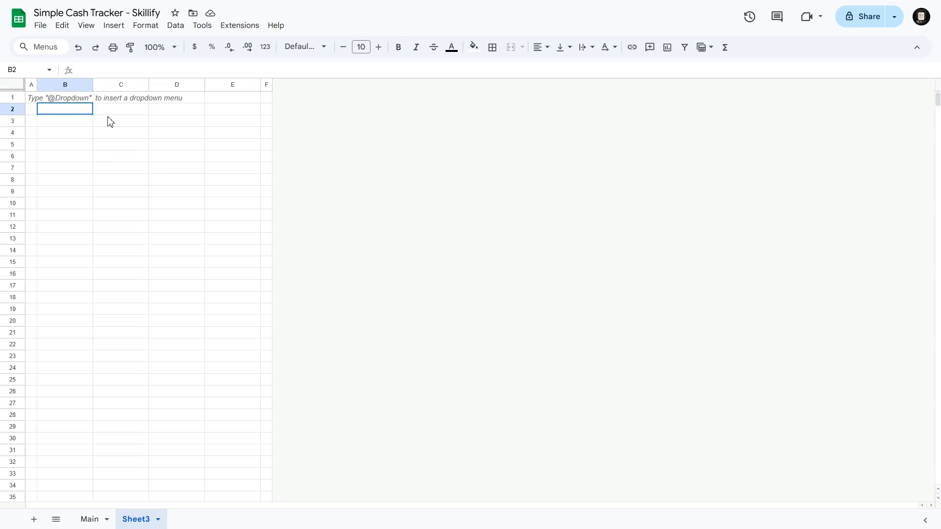
{"action": "left_click_drag", "start_coordinate": [198, 117], "coordinate": [248, 124]}
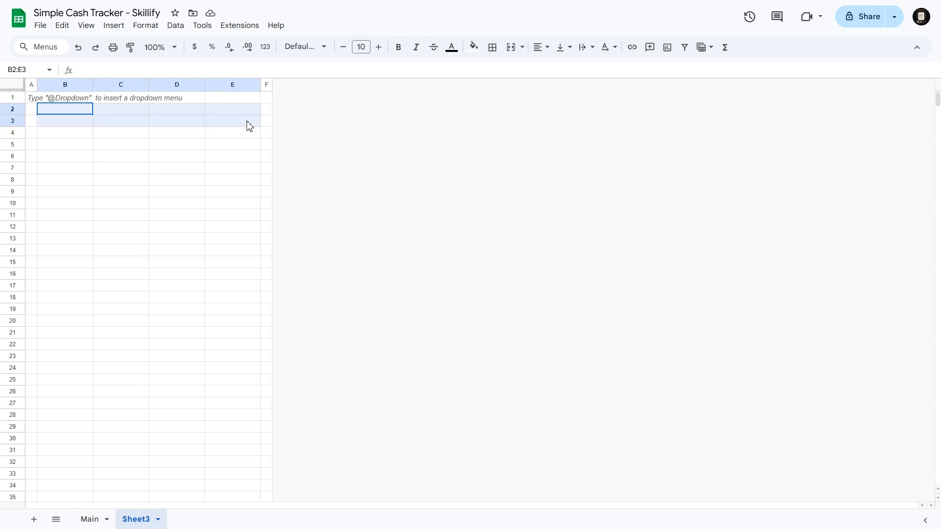
{"action": "left_click", "coordinate": [511, 52]}
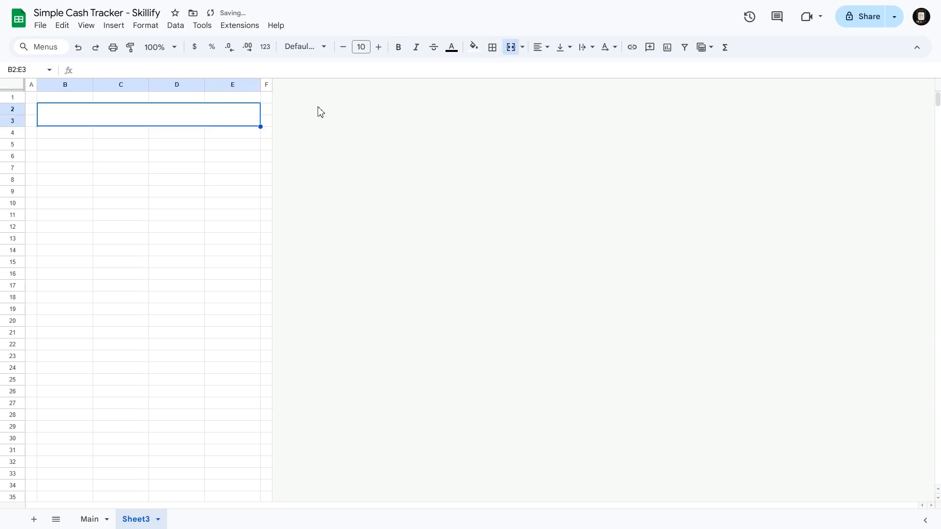
{"action": "type", "text": "CASH TRACKER"}
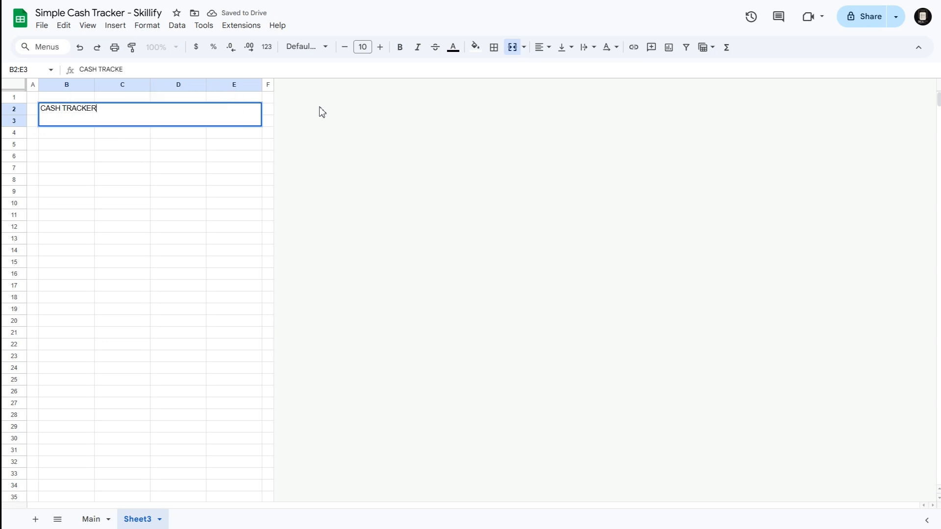
Center the CASH TRACKER title horizontally and vertically in its merged cell.
{"action": "left_click", "coordinate": [541, 47]}
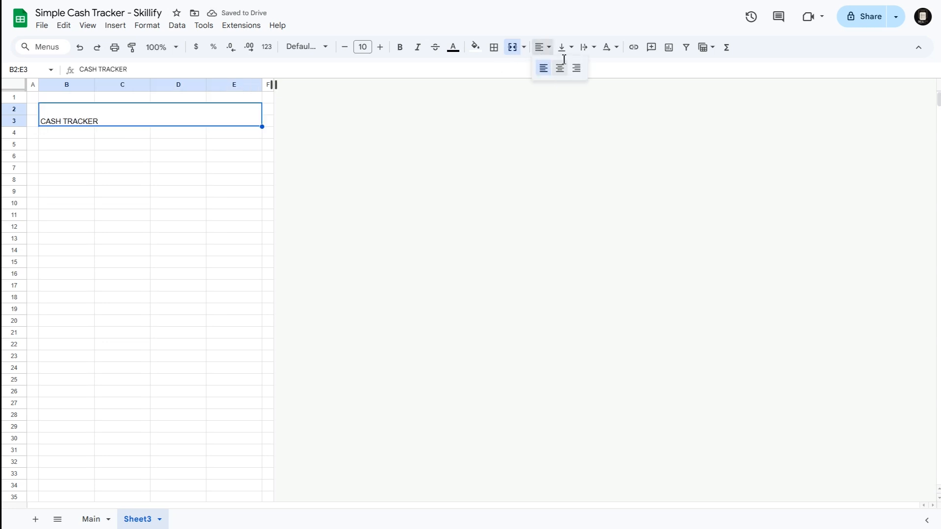
{"action": "left_click", "coordinate": [560, 68]}
{"action": "left_click", "coordinate": [565, 47]}
{"action": "left_click", "coordinate": [582, 70]}
Format the CASH TRACKER title in bold Quicksand at font size 20.
{"action": "left_click", "coordinate": [301, 47]}
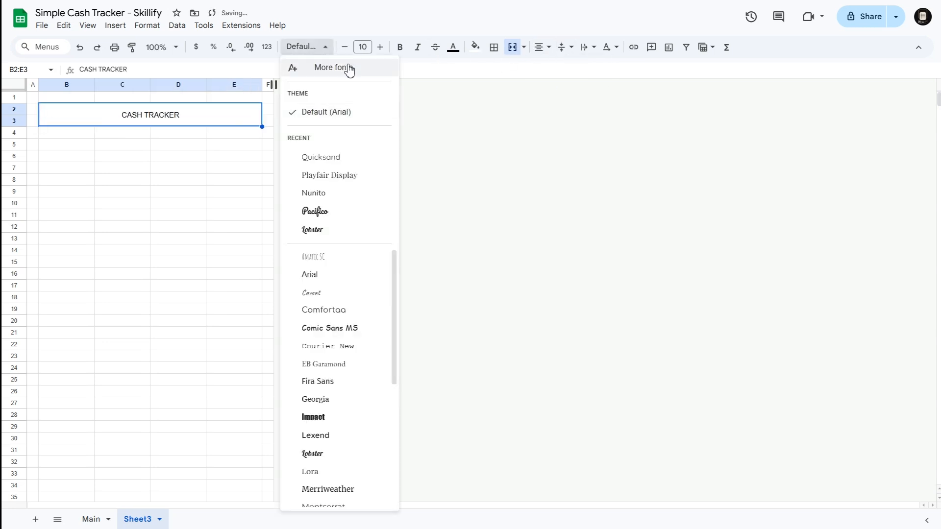
{"action": "left_click", "coordinate": [353, 157]}
{"action": "left_click", "coordinate": [400, 47]}
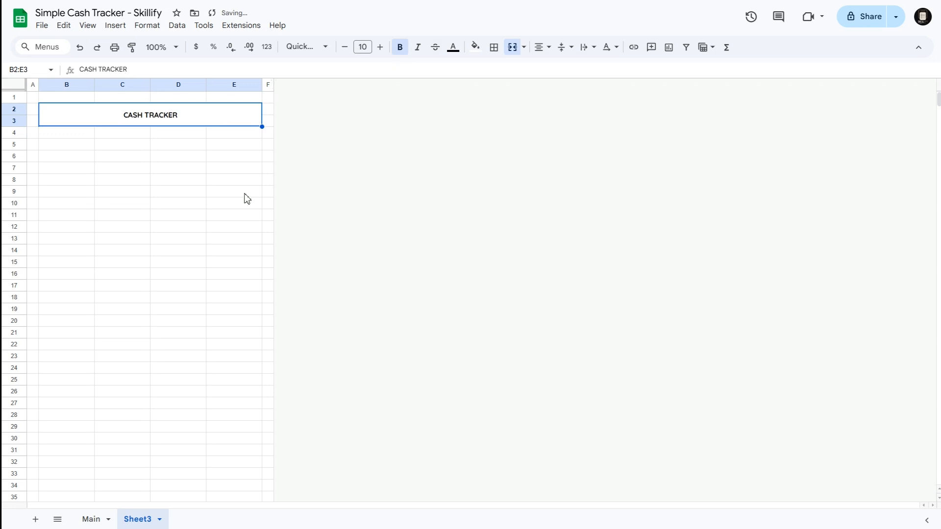
{"action": "left_click", "coordinate": [365, 47]}
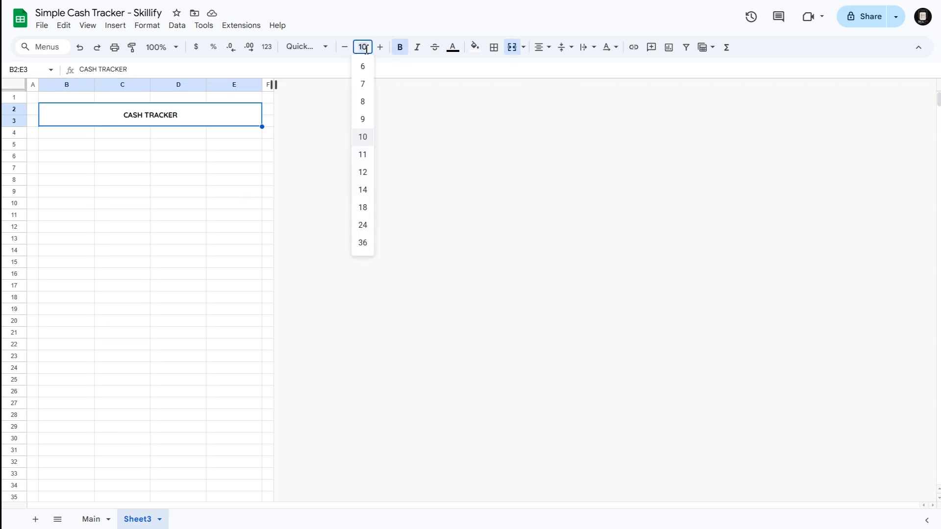
{"action": "type", "text": "20"}
{"action": "key", "text": "Return"}
{"action": "left_click", "coordinate": [171, 202]}
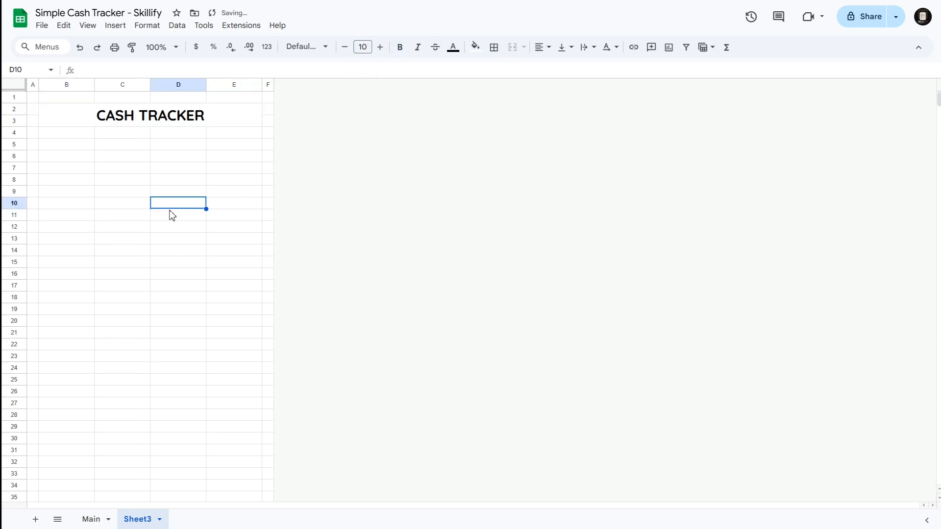
Give the CASH TRACKER title cell a medium-thickness black outer border and a light orange fill.
{"action": "left_click", "coordinate": [151, 114]}
{"action": "left_click", "coordinate": [494, 48]}
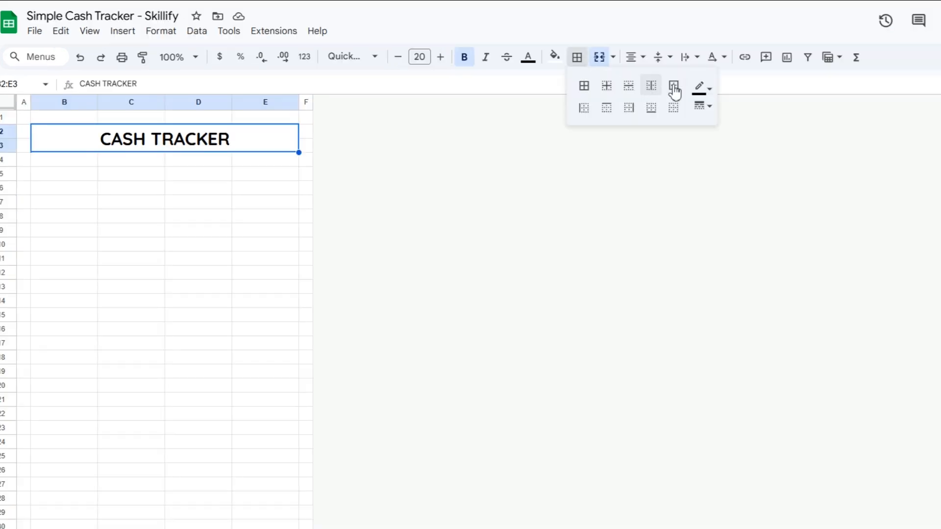
{"action": "left_click", "coordinate": [674, 92]}
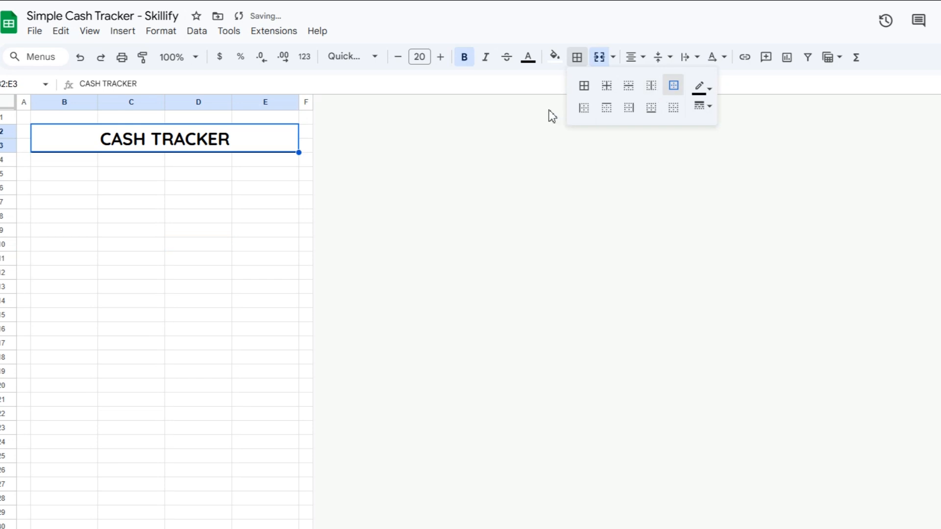
{"action": "left_click", "coordinate": [704, 105]}
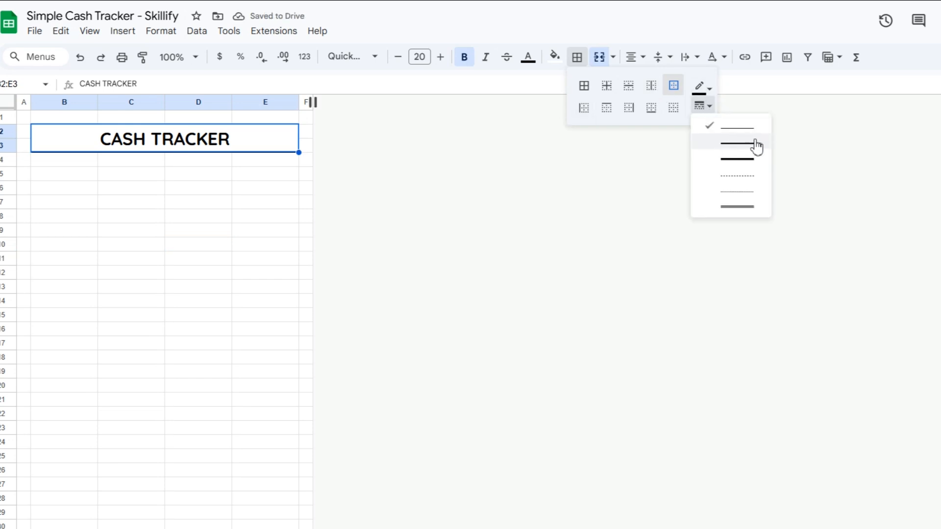
{"action": "left_click", "coordinate": [741, 152]}
{"action": "left_click", "coordinate": [733, 129]}
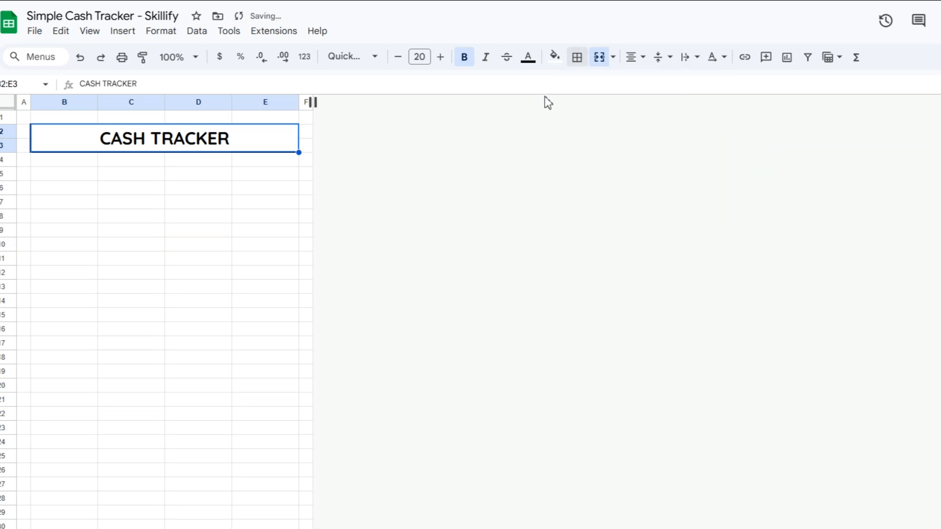
{"action": "left_click", "coordinate": [555, 57]}
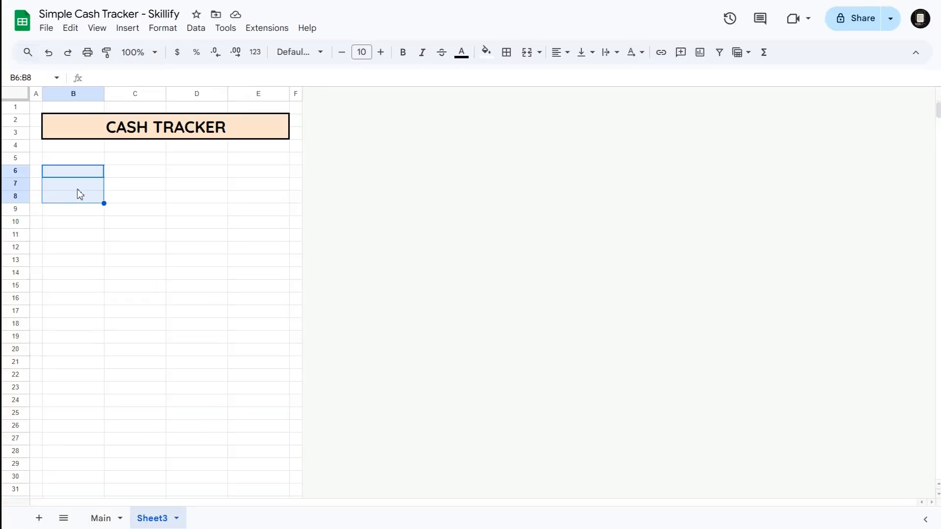
Merge cells B6:B8 and enter the label "Money Left" above them in B5.
{"action": "left_click", "coordinate": [526, 53]}
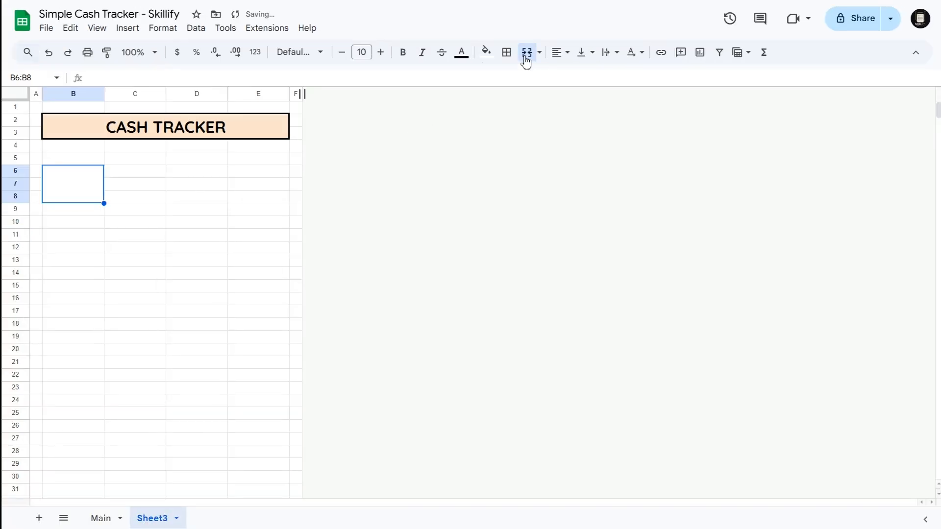
{"action": "key", "text": "ctrl+z"}
{"action": "left_click", "coordinate": [73, 162]}
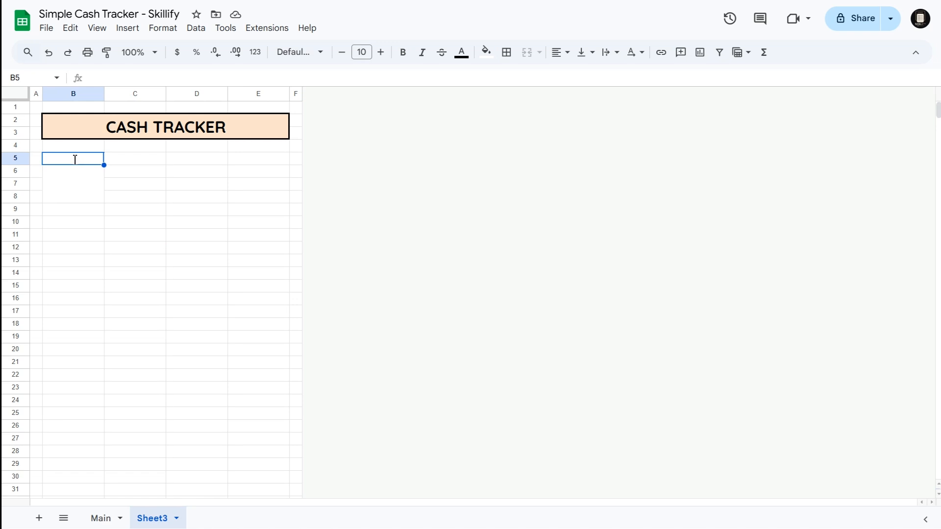
{"action": "type", "text": "Money L"}
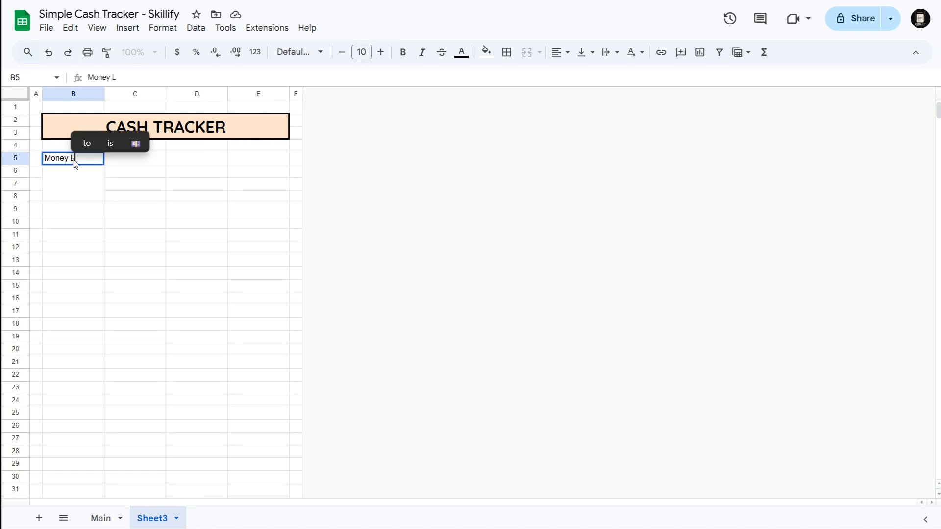
{"action": "type", "text": "eft"}
Center the Money Left label in B5 horizontally and vertically.
{"action": "left_click", "coordinate": [560, 52]}
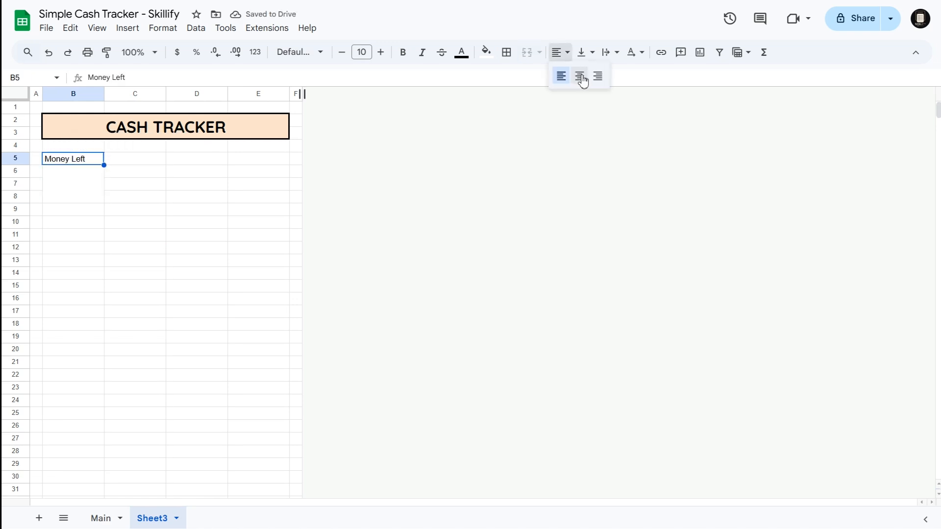
{"action": "left_click", "coordinate": [581, 77]}
{"action": "left_click", "coordinate": [585, 53]}
{"action": "left_click", "coordinate": [603, 77]}
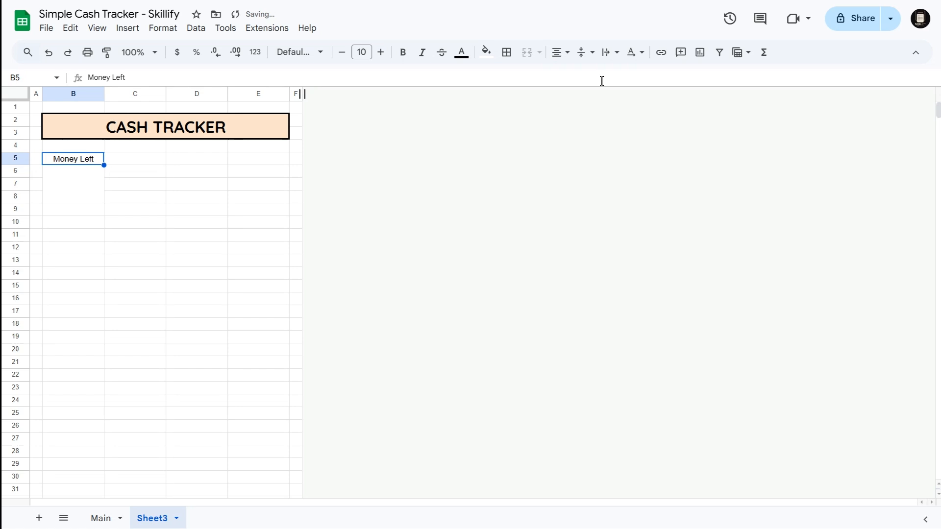
Format the Money Left label in bold Quicksand at font size 13 and widen column B to fit it.
{"action": "left_click", "coordinate": [313, 53]}
{"action": "left_click", "coordinate": [326, 175]}
{"action": "left_click", "coordinate": [401, 54]}
{"action": "left_click", "coordinate": [363, 52]}
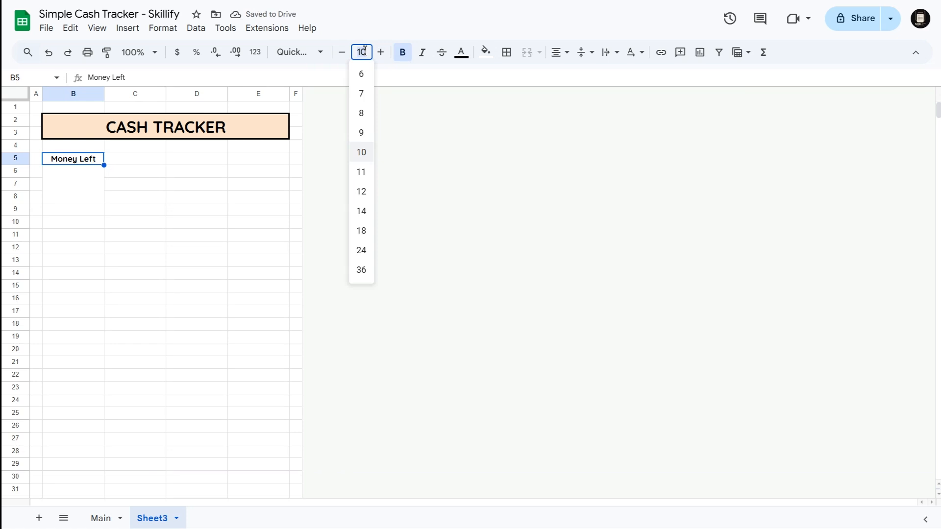
{"action": "type", "text": "12"}
{"action": "left_click", "coordinate": [134, 213]}
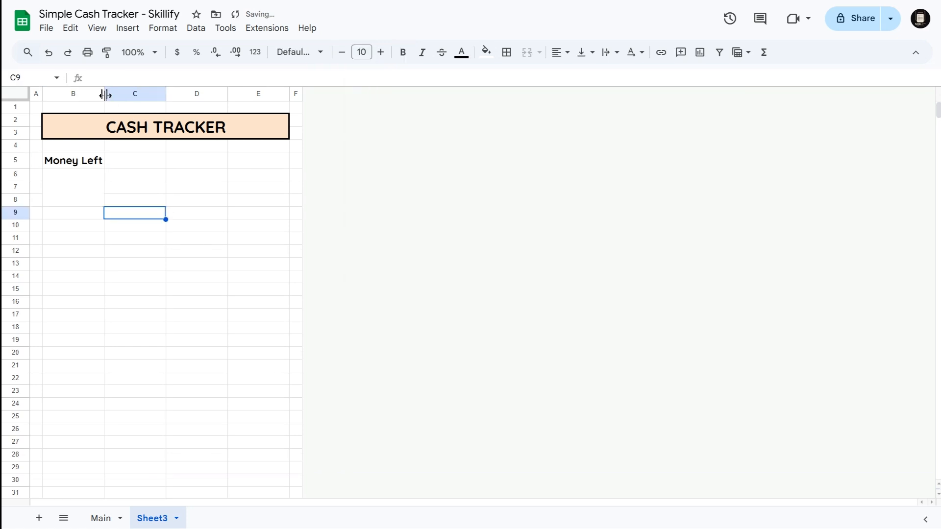
{"action": "left_click_drag", "start_coordinate": [105, 93], "coordinate": [128, 95]}
Add outer borders around the Money Left label in B5 and around the whole block B5:B8.
{"action": "left_click", "coordinate": [88, 161]}
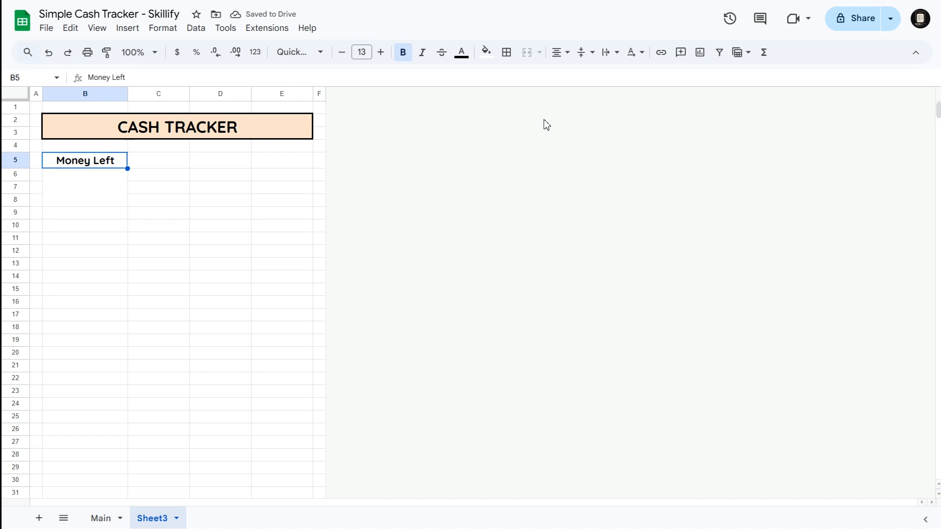
{"action": "left_click", "coordinate": [507, 54]}
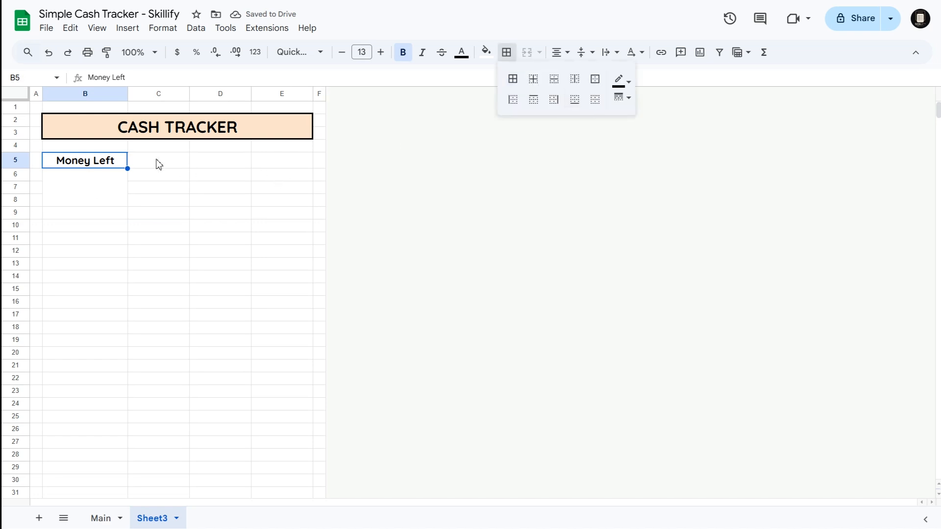
{"action": "left_click", "coordinate": [595, 79]}
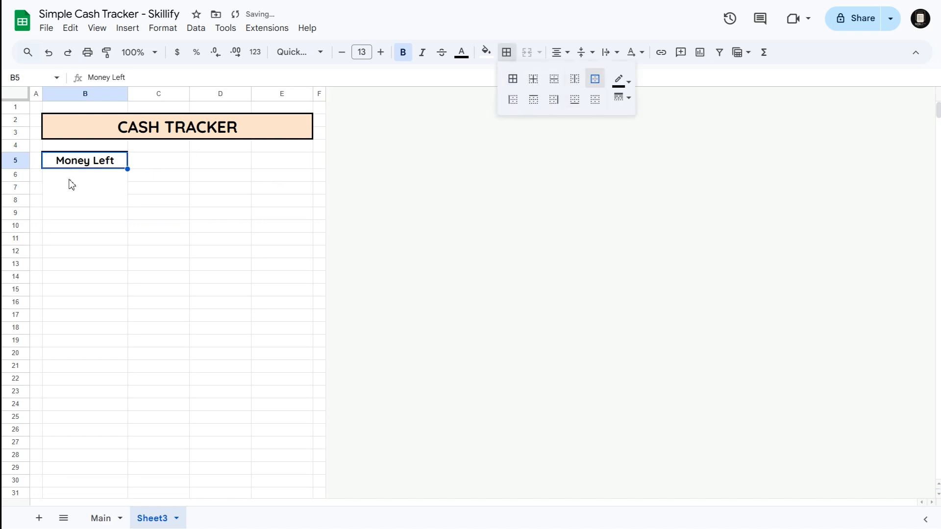
{"action": "left_click", "coordinate": [68, 196], "text": "shift"}
{"action": "left_click", "coordinate": [508, 55]}
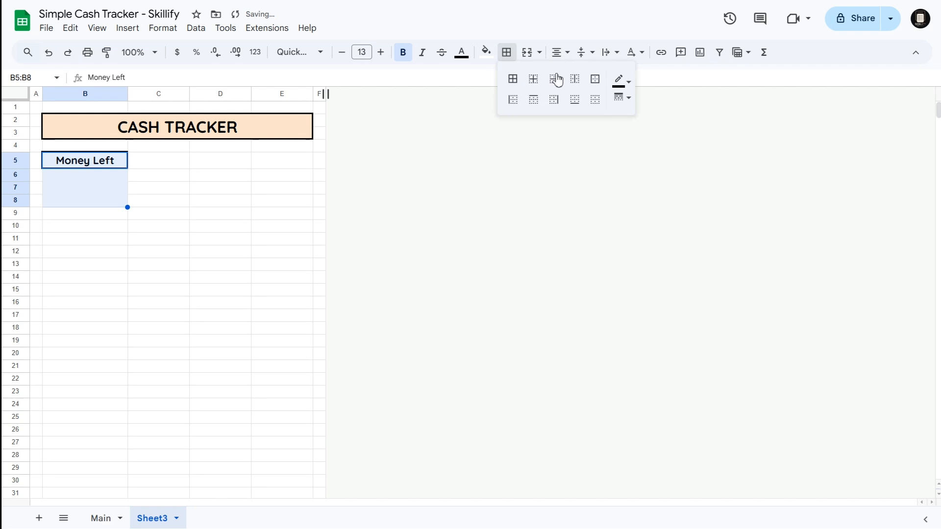
{"action": "left_click", "coordinate": [590, 84]}
Fill the Money Left label cell B5 with light blue.
{"action": "left_click", "coordinate": [101, 165]}
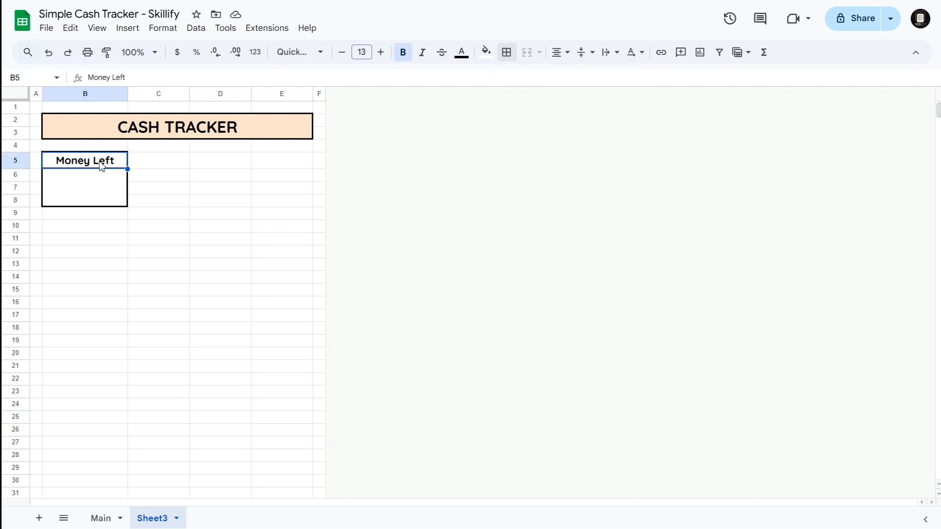
{"action": "left_click", "coordinate": [486, 51]}
{"action": "left_click", "coordinate": [583, 123]}
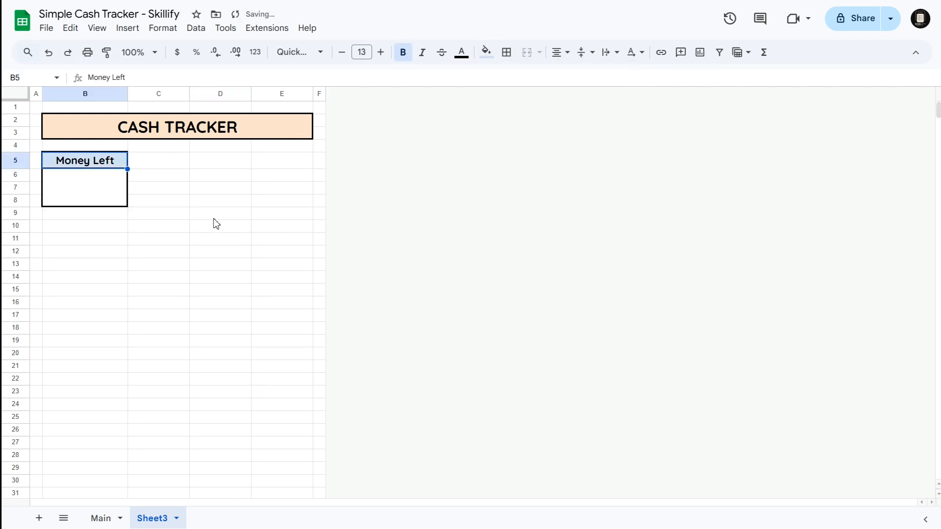
{"action": "left_click", "coordinate": [212, 221]}
Copy the Money Left header from B5 to D5 and merge it across D5:E5.
{"action": "left_click", "coordinate": [85, 161]}
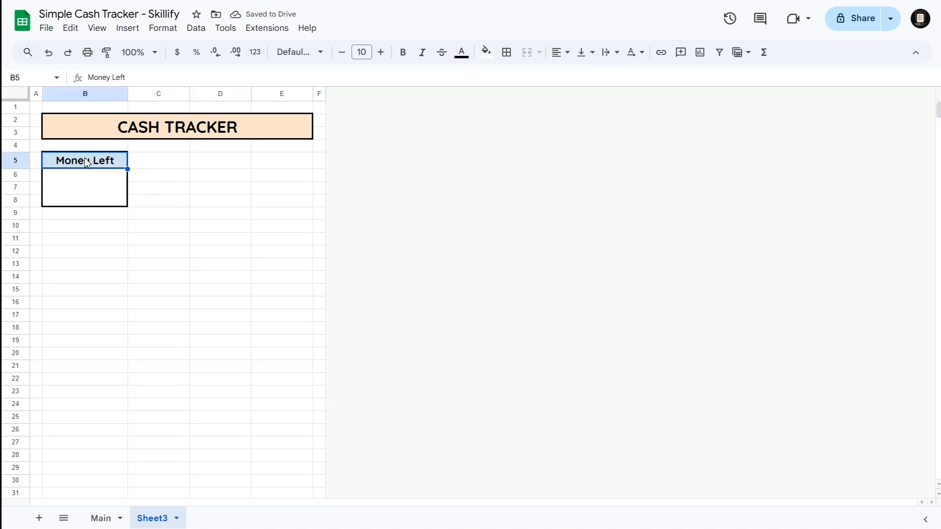
{"action": "key", "text": "ctrl+c"}
{"action": "left_click", "coordinate": [214, 164]}
{"action": "key", "text": "ctrl+v"}
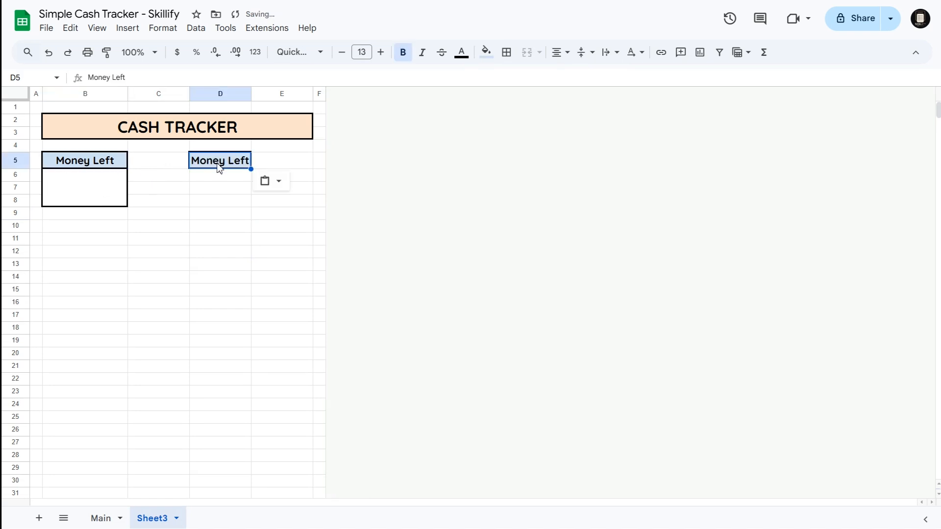
{"action": "left_click", "coordinate": [289, 160], "text": "shift"}
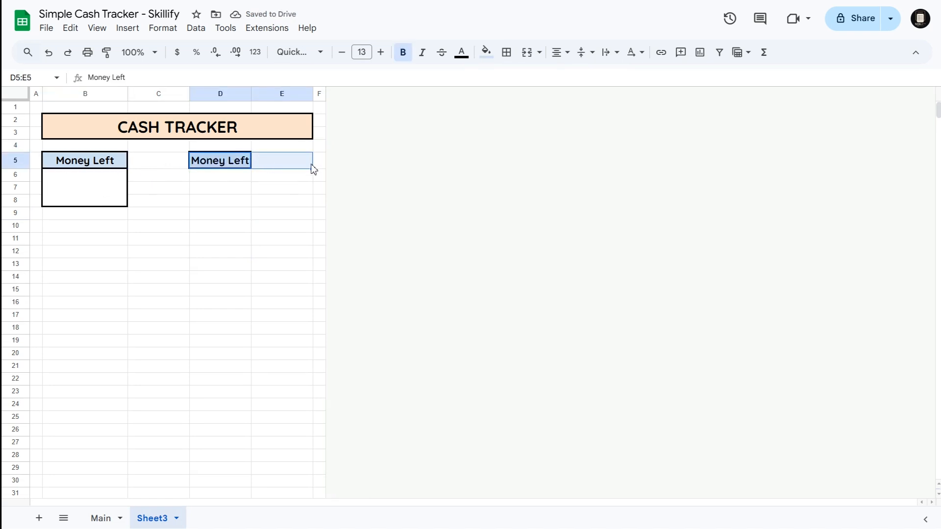
{"action": "left_click", "coordinate": [507, 53]}
{"action": "left_click", "coordinate": [528, 54]}
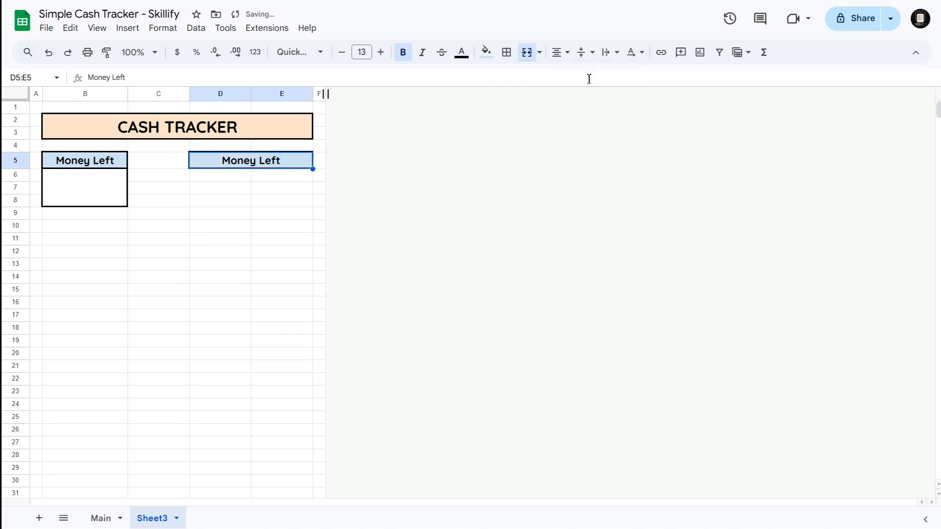
Enter the row labels Income, Expenses and Bills in cells D6 to D8.
{"action": "left_click", "coordinate": [221, 179]}
{"action": "type", "text": "Inc"}
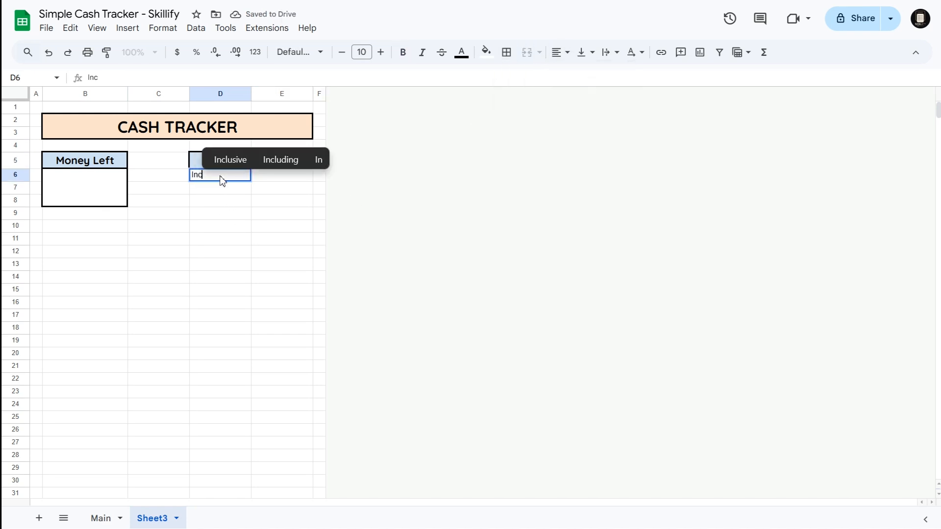
{"action": "type", "text": "ome"}
{"action": "key", "text": "Return"}
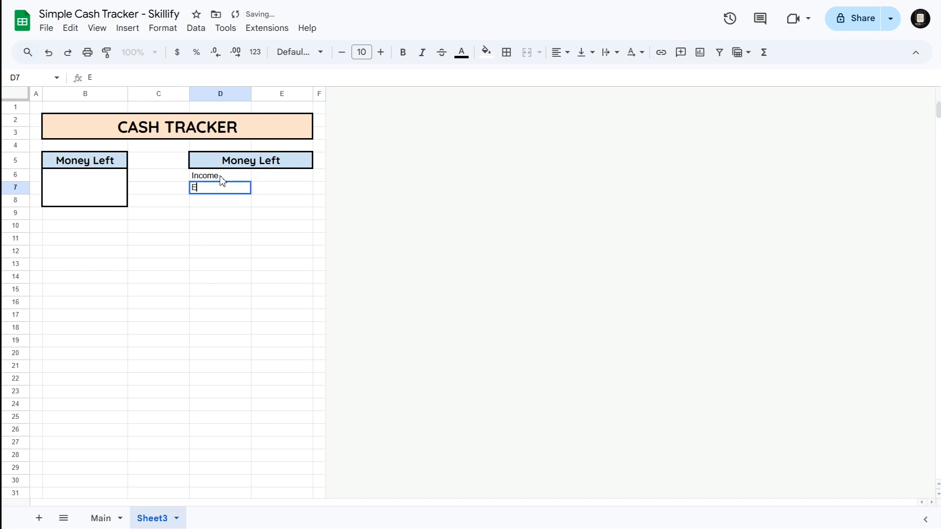
{"action": "type", "text": "Expenses"}
{"action": "key", "text": "Return"}
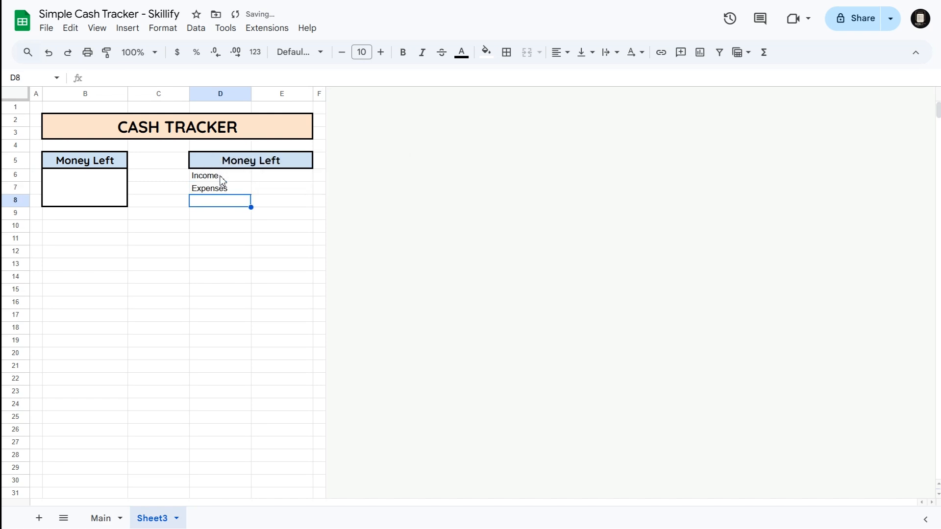
{"action": "type", "text": "Bills"}
{"action": "key", "text": "Return"}
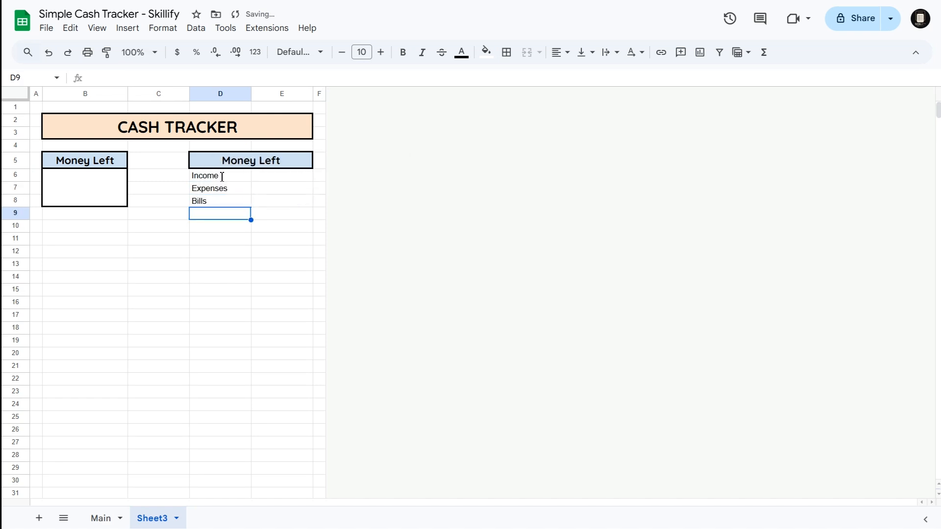
Format the Income, Expenses and Bills labels in bold Quicksand.
{"action": "left_click_drag", "start_coordinate": [219, 176], "coordinate": [219, 201]}
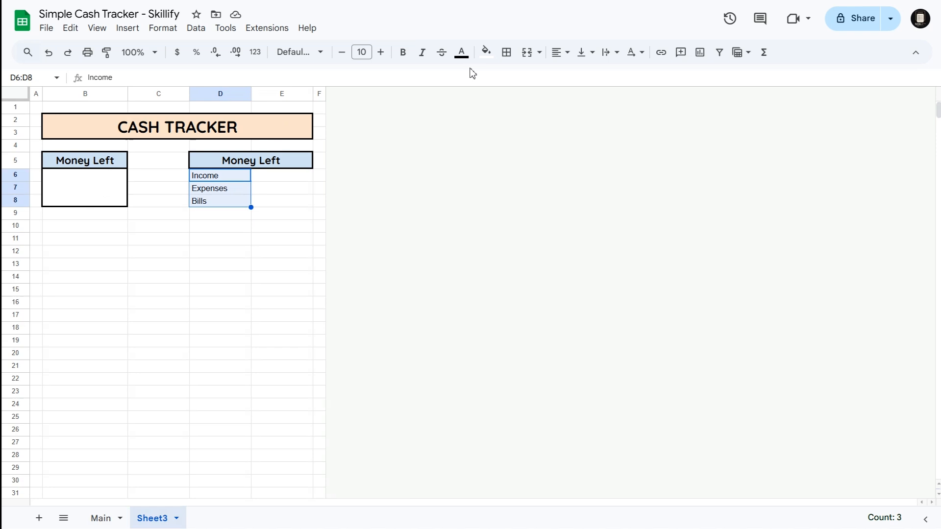
{"action": "left_click", "coordinate": [319, 52]}
{"action": "left_click", "coordinate": [316, 175]}
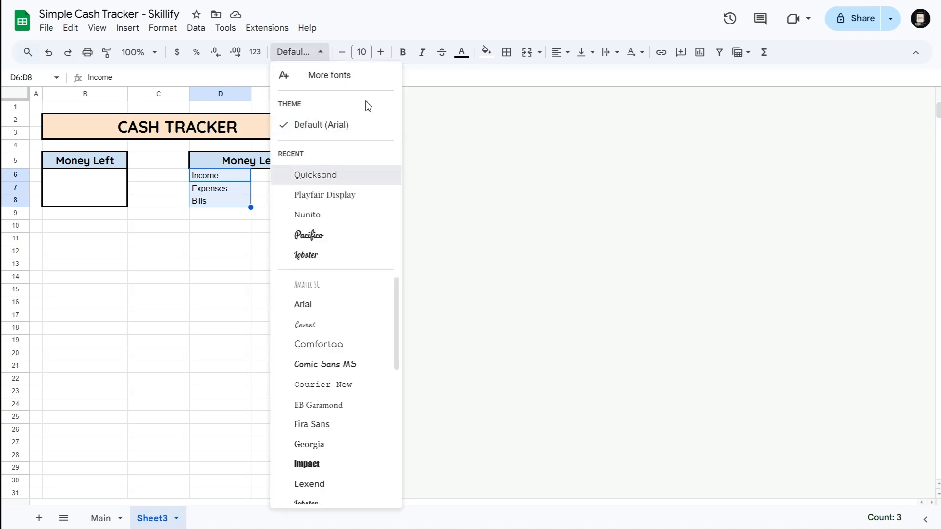
{"action": "left_click", "coordinate": [402, 54]}
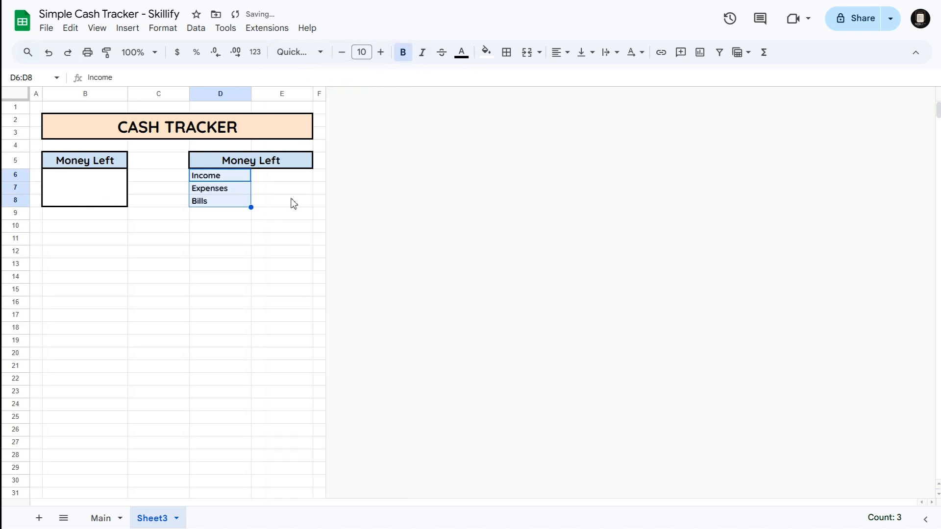
Widen column E to make more room for the amounts beside the labels.
{"action": "left_click", "coordinate": [298, 176]}
{"action": "left_click_drag", "start_coordinate": [314, 93], "coordinate": [349, 93]}
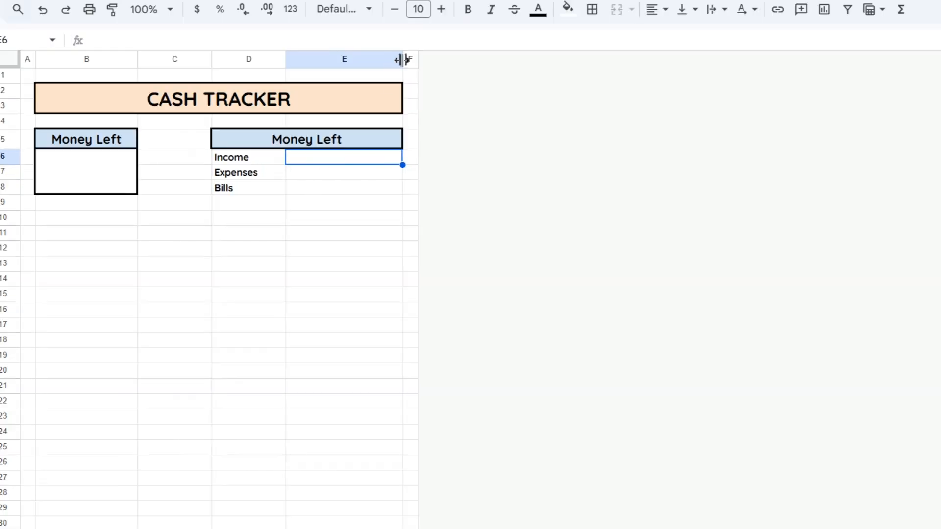
{"action": "left_click_drag", "start_coordinate": [402, 59], "coordinate": [424, 61]}
{"action": "left_click", "coordinate": [373, 206]}
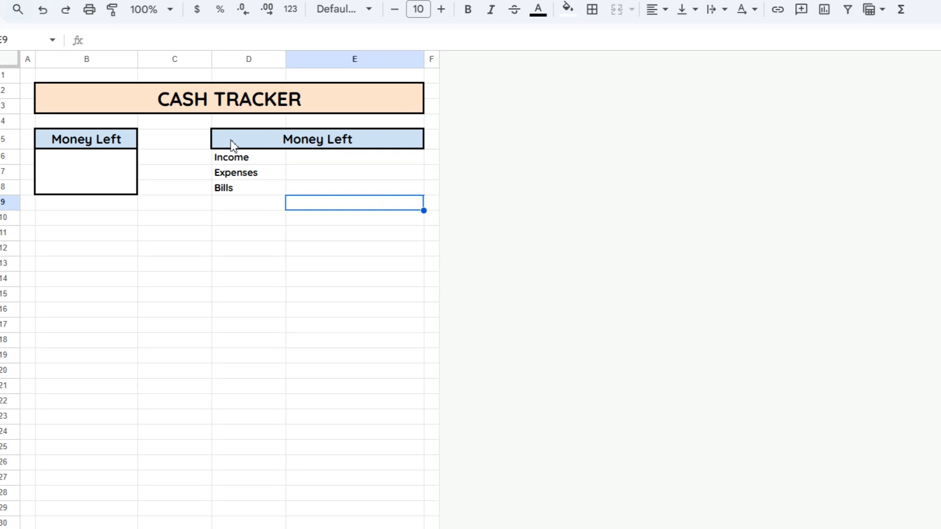
Add an outer border around the summary block D5:E8.
{"action": "left_click_drag", "start_coordinate": [274, 140], "coordinate": [353, 191]}
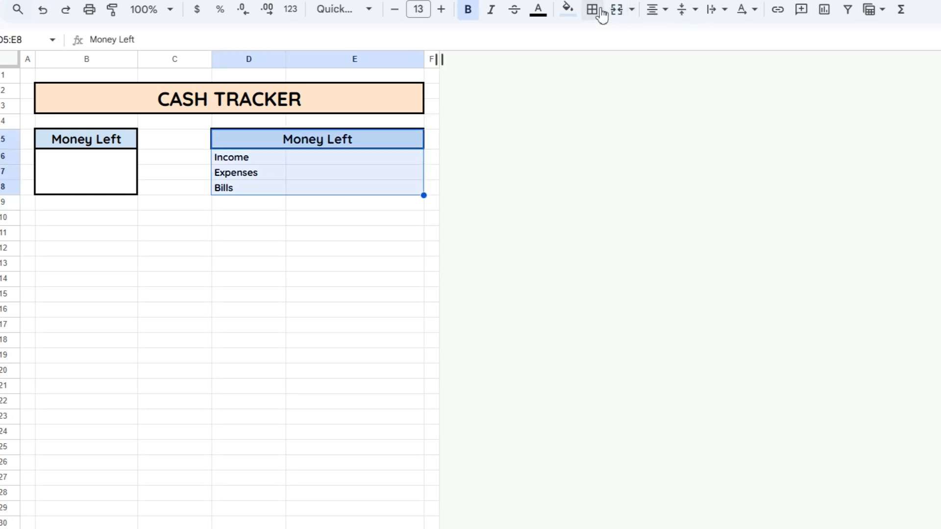
{"action": "left_click", "coordinate": [593, 9]}
{"action": "left_click", "coordinate": [697, 49]}
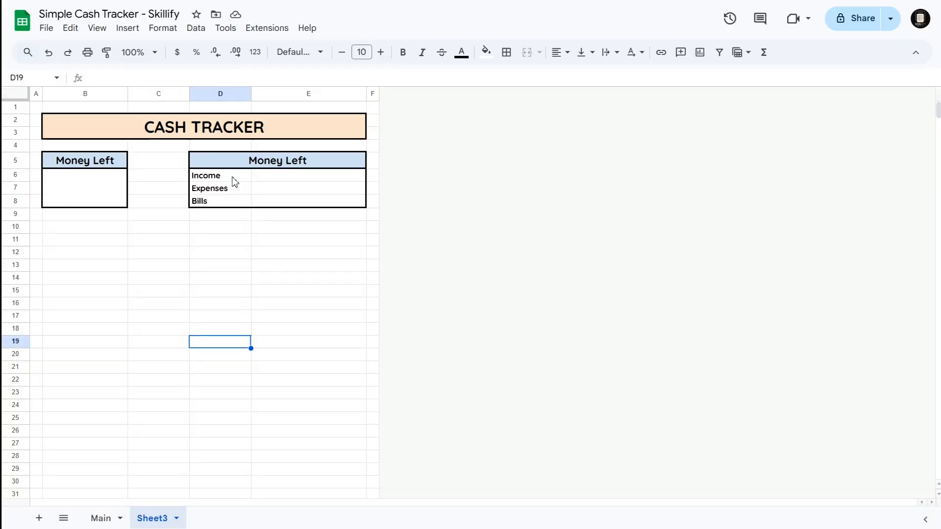
Add thin inner borders between the cells of D6:E8.
{"action": "left_click", "coordinate": [260, 159]}
{"action": "left_click", "coordinate": [346, 198], "text": "shift"}
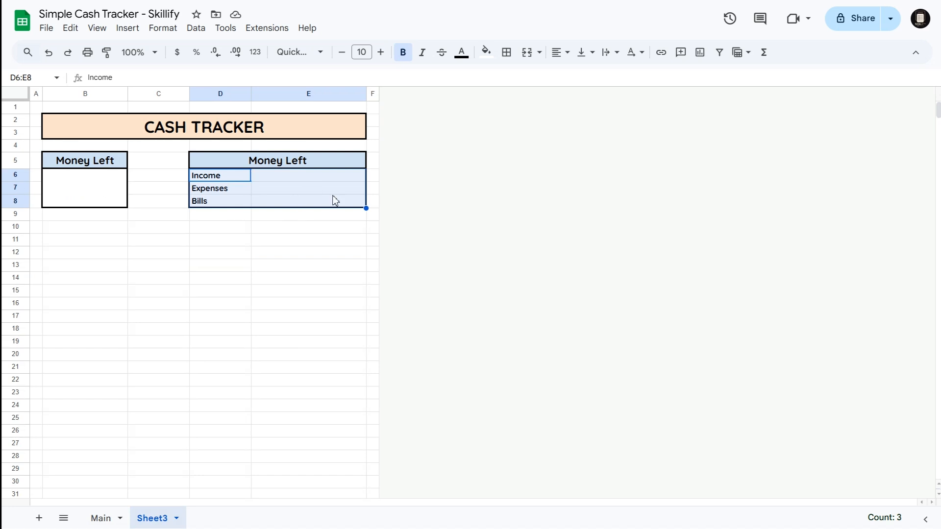
{"action": "left_click", "coordinate": [506, 52]}
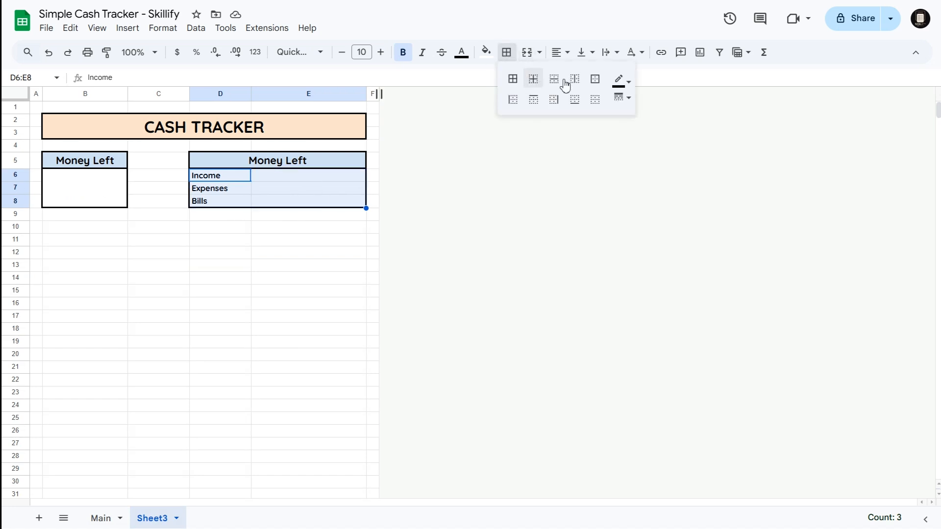
{"action": "left_click", "coordinate": [623, 97]}
{"action": "left_click", "coordinate": [648, 113]}
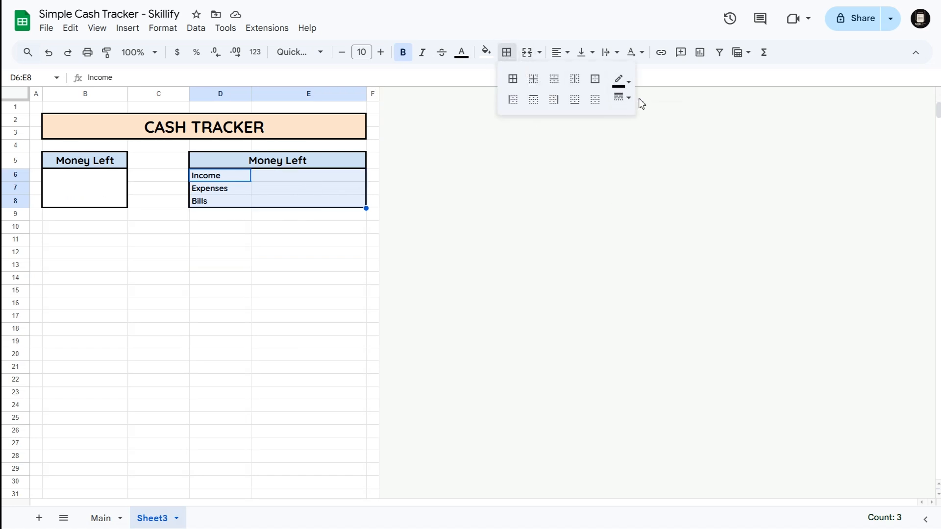
{"action": "left_click", "coordinate": [533, 79]}
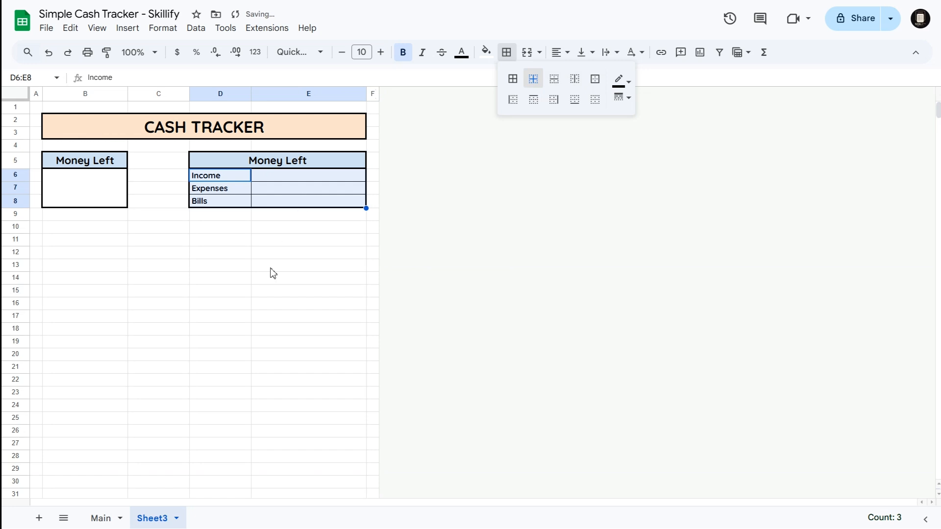
Enter the table headers Date, Category, Amount and Comment in cells B10 to E10.
{"action": "left_click", "coordinate": [86, 214]}
{"action": "left_click", "coordinate": [85, 228]}
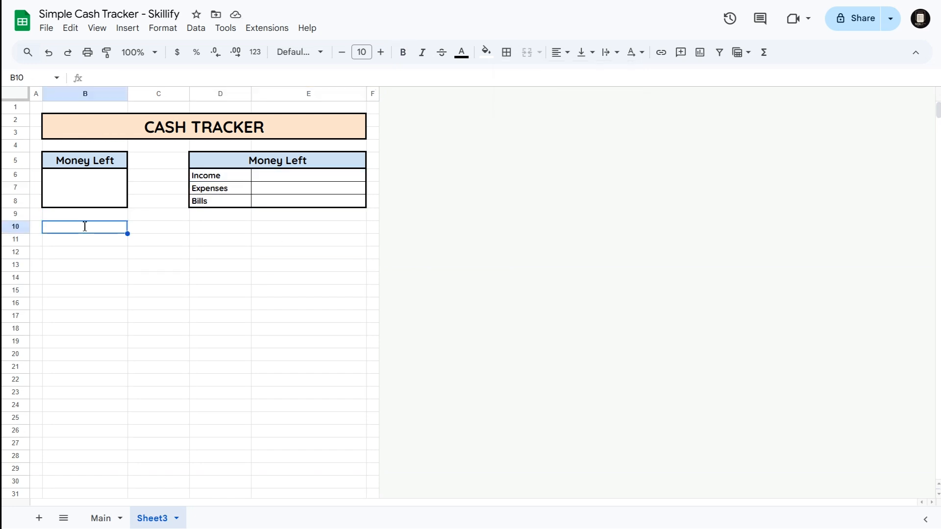
{"action": "type", "text": "Date"}
{"action": "key", "text": "Tab"}
{"action": "type", "text": "Ca"}
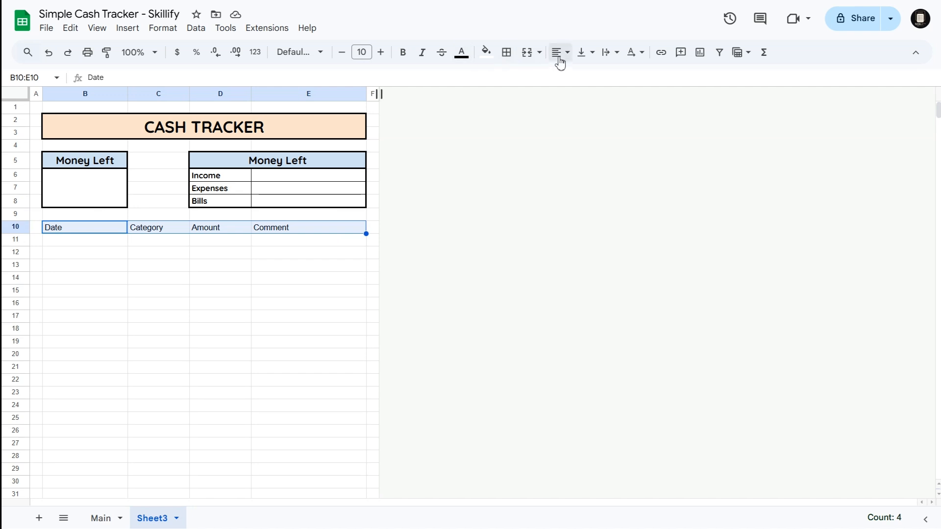
Center the headers in B10:E10 horizontally and vertically and format them in bold Quicksand.
{"action": "left_click", "coordinate": [559, 58]}
{"action": "left_click", "coordinate": [580, 75]}
{"action": "left_click", "coordinate": [585, 52]}
{"action": "left_click", "coordinate": [600, 75]}
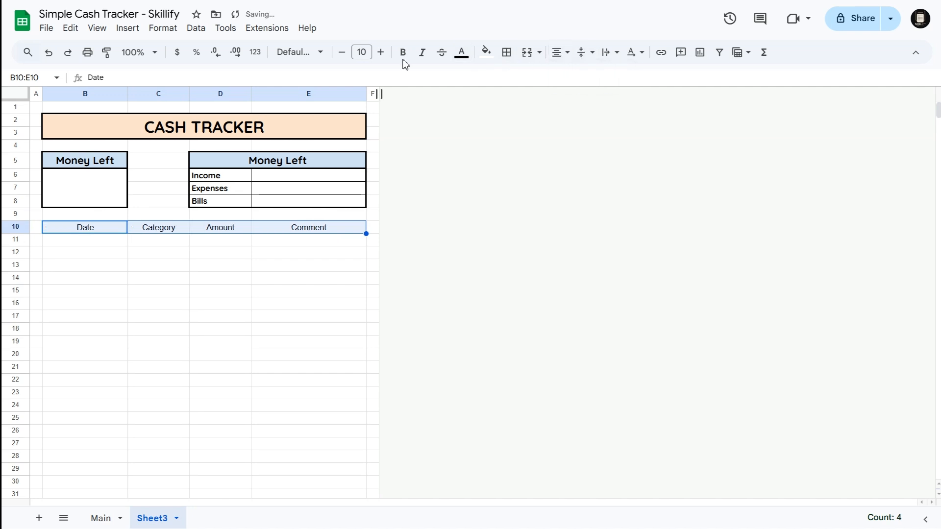
{"action": "left_click", "coordinate": [306, 53]}
{"action": "left_click", "coordinate": [336, 175]}
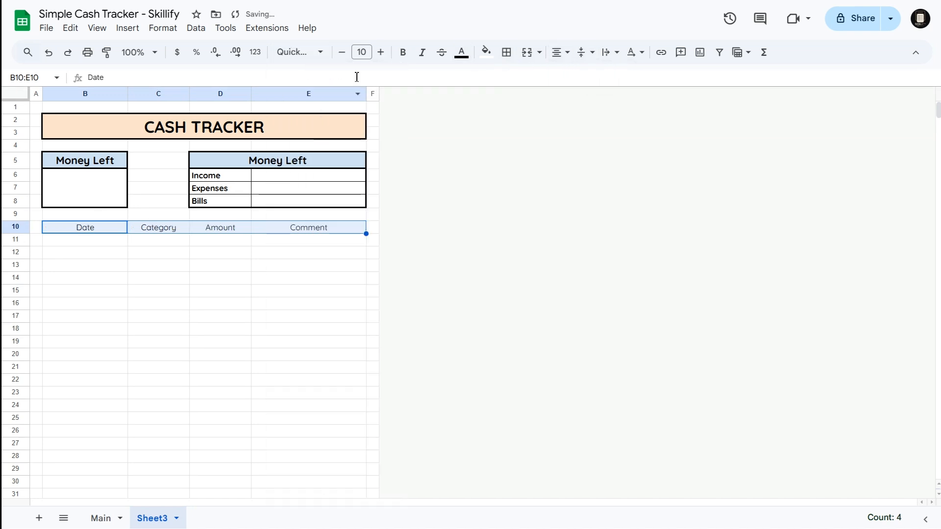
{"action": "left_click", "coordinate": [403, 52]}
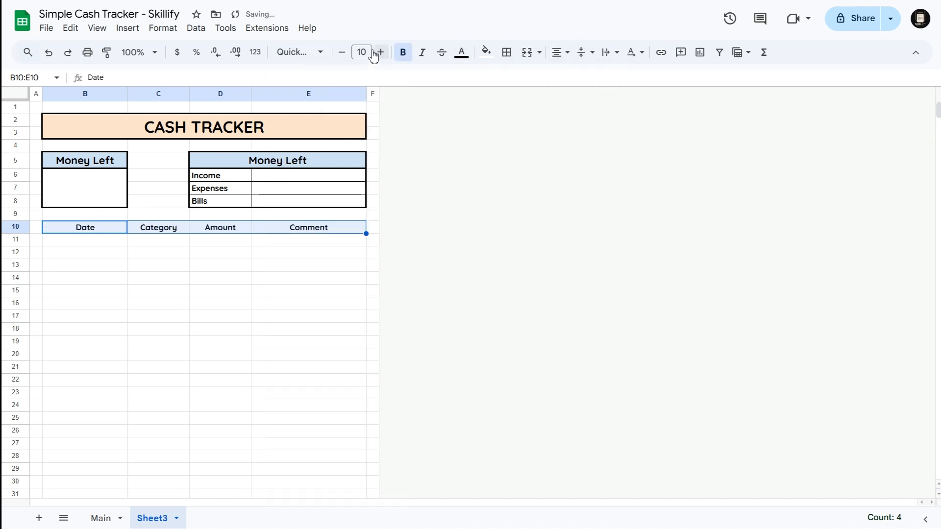
Fill the table header row B10:E10 with light blue.
{"action": "left_click", "coordinate": [485, 53]}
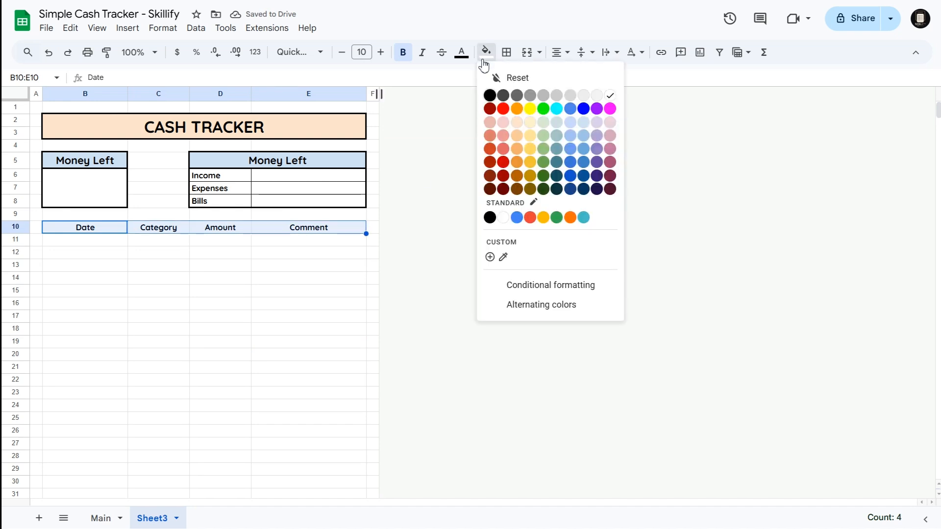
{"action": "left_click", "coordinate": [583, 123]}
{"action": "left_click", "coordinate": [201, 323]}
Fill row B12:E12 with light gray, leaving row 11 white, to start the alternating row colors.
{"action": "left_click", "coordinate": [68, 242]}
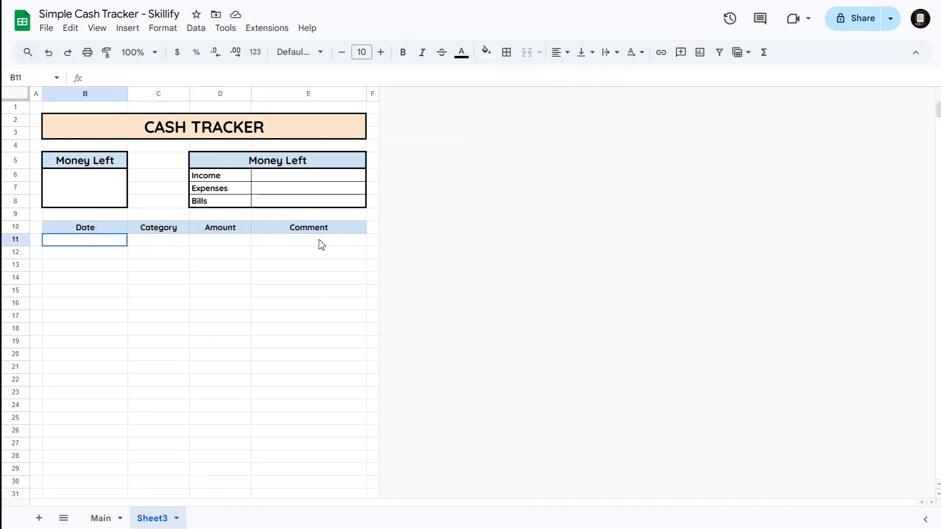
{"action": "left_click", "coordinate": [319, 245], "text": "shift"}
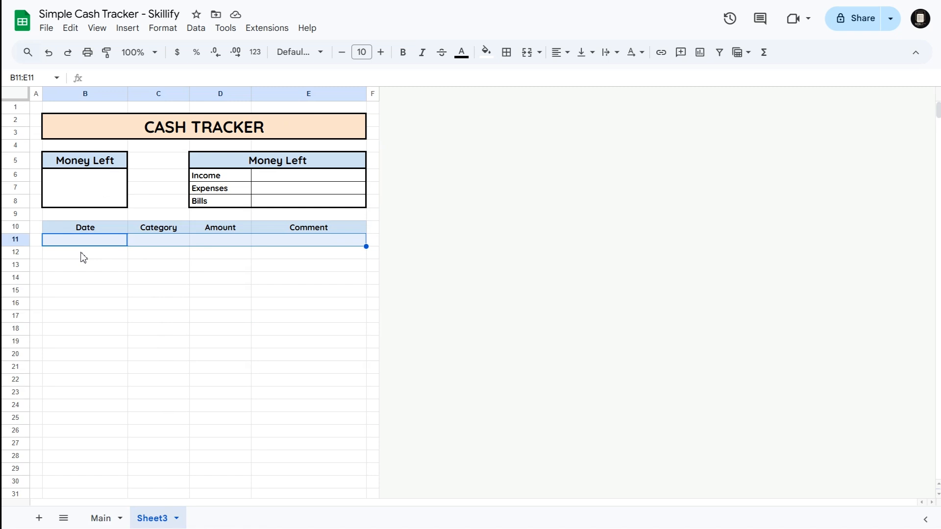
{"action": "left_click", "coordinate": [83, 257]}
{"action": "left_click", "coordinate": [313, 255], "text": "shift"}
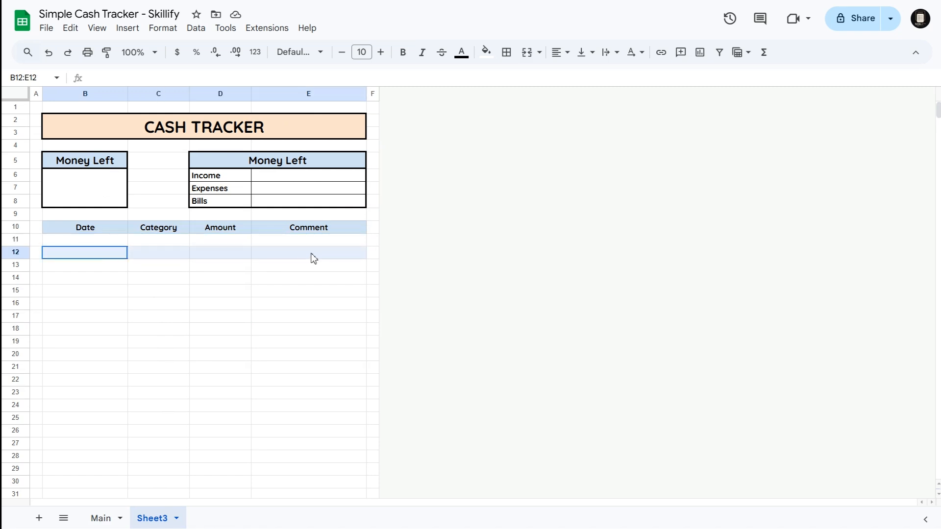
{"action": "left_click", "coordinate": [489, 62]}
{"action": "left_click", "coordinate": [595, 99]}
{"action": "left_click", "coordinate": [110, 289]}
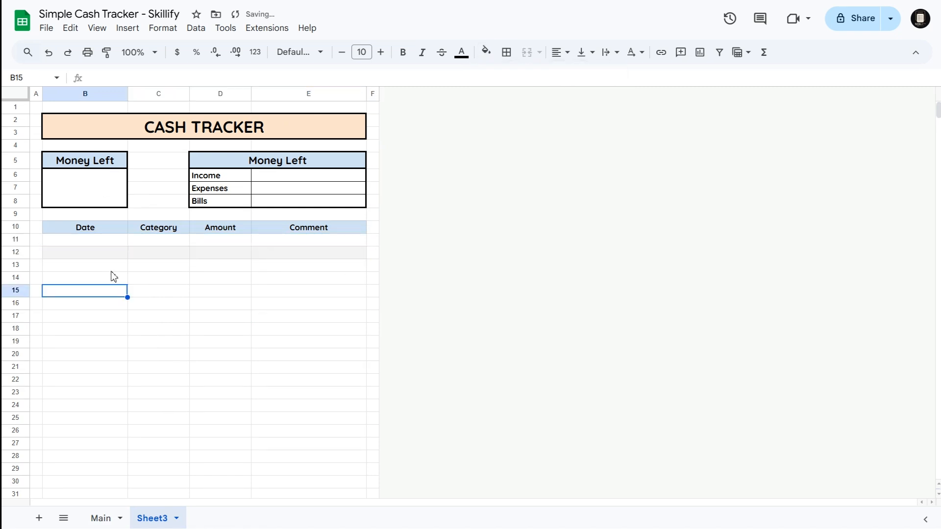
Copy the white and gray row pair B11:E12 and paste it below to continue the banding through row 18.
{"action": "left_click", "coordinate": [90, 240]}
{"action": "left_click", "coordinate": [352, 254], "text": "shift"}
{"action": "key", "text": "ctrl+c"}
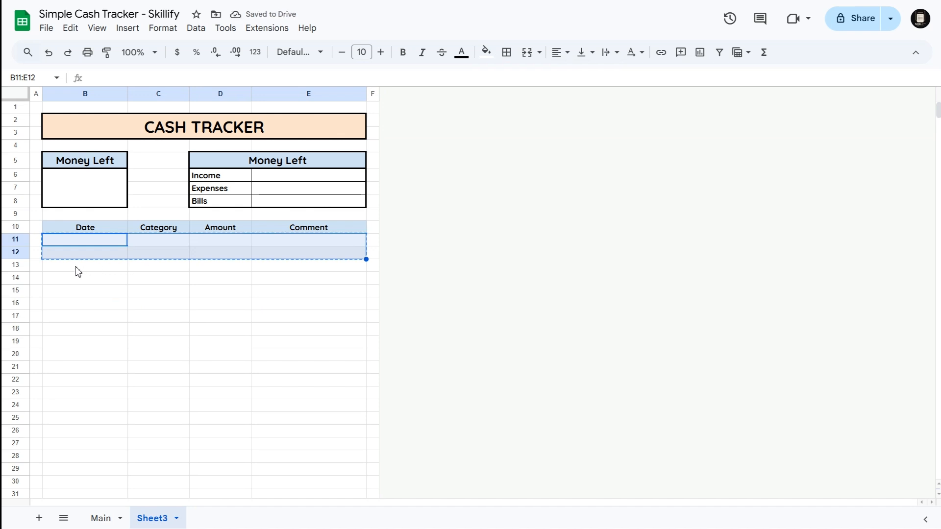
{"action": "left_click", "coordinate": [77, 272]}
{"action": "key", "text": "ctrl+v"}
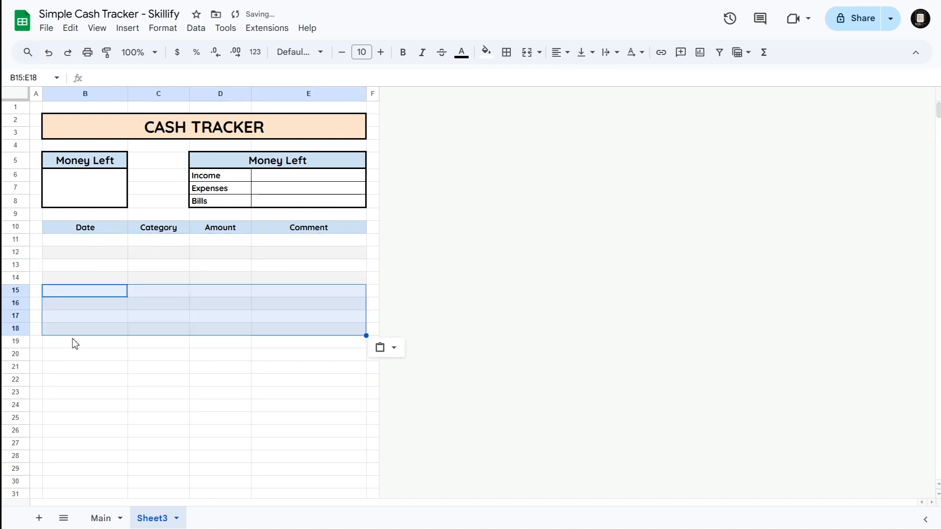
Copy the banded rows and paste them further down to extend the alternating pattern to row 40.
{"action": "left_click_drag", "start_coordinate": [76, 245], "coordinate": [357, 332]}
{"action": "key", "text": "ctrl+c"}
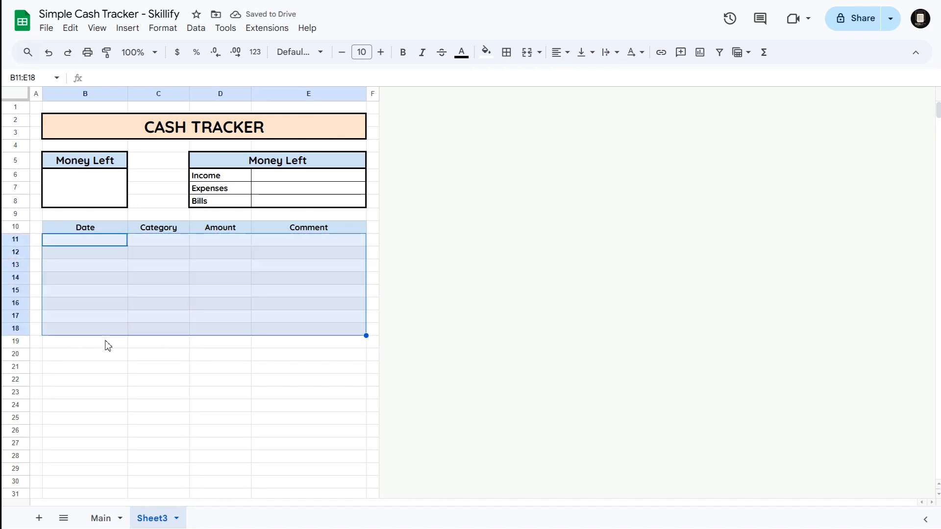
{"action": "left_click", "coordinate": [84, 345]}
{"action": "key", "text": "ctrl+v"}
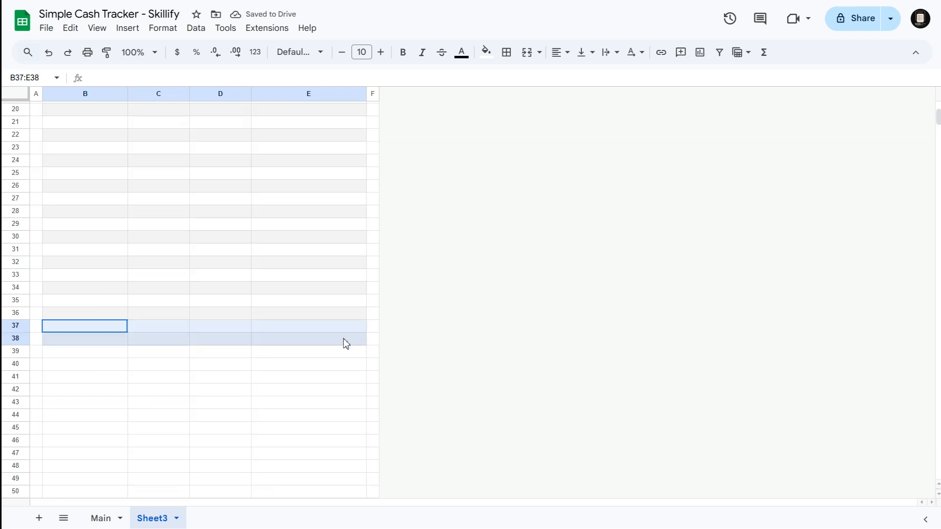
{"action": "key", "text": "ctrl+c"}
{"action": "left_click", "coordinate": [84, 352]}
{"action": "key", "text": "ctrl+v"}
{"action": "scroll", "coordinate": [211, 392], "scroll_direction": "up", "scroll_amount": 5}
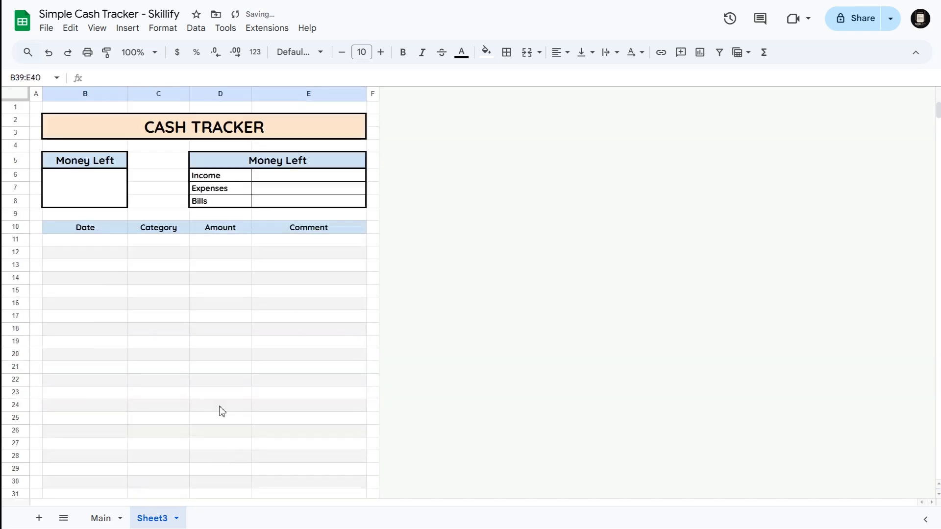
{"action": "left_click", "coordinate": [220, 380]}
{"action": "scroll", "coordinate": [171, 294], "scroll_direction": "down", "scroll_amount": 2}
{"action": "scroll", "coordinate": [170, 294], "scroll_direction": "up", "scroll_amount": 2}
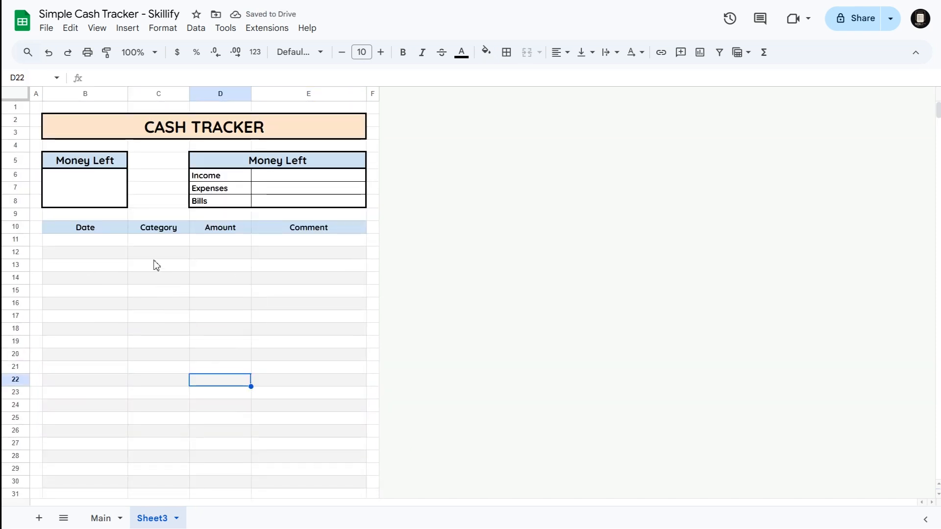
Add a thick outer border around the whole table B10:E40.
{"action": "scroll", "coordinate": [139, 273], "scroll_direction": "down", "scroll_amount": 2}
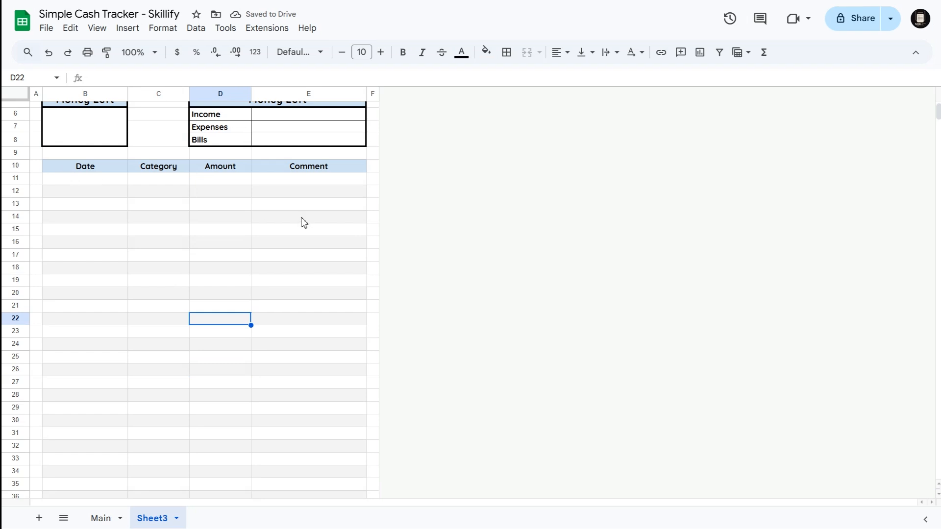
{"action": "left_click_drag", "start_coordinate": [85, 166], "coordinate": [342, 420]}
{"action": "scroll", "coordinate": [266, 260], "scroll_direction": "up", "scroll_amount": 6}
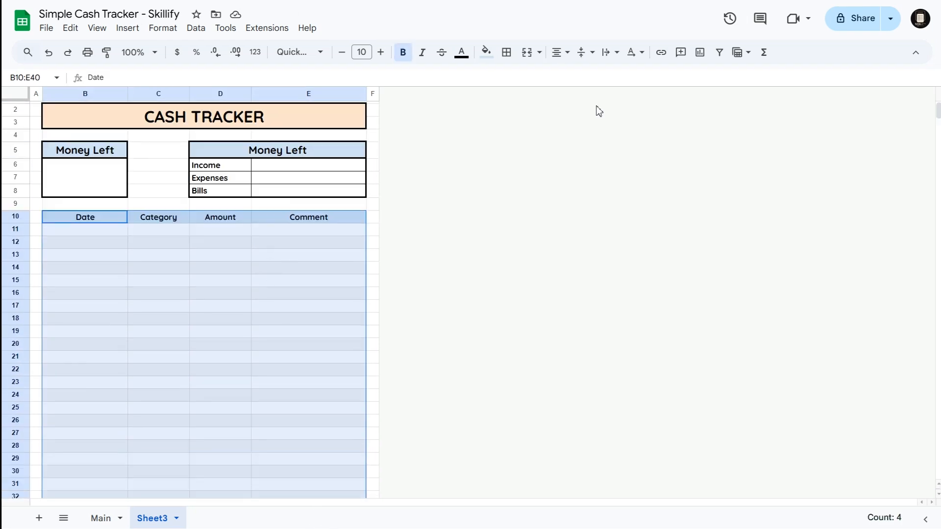
{"action": "left_click", "coordinate": [507, 53]}
{"action": "left_click", "coordinate": [619, 98]}
{"action": "left_click", "coordinate": [655, 120]}
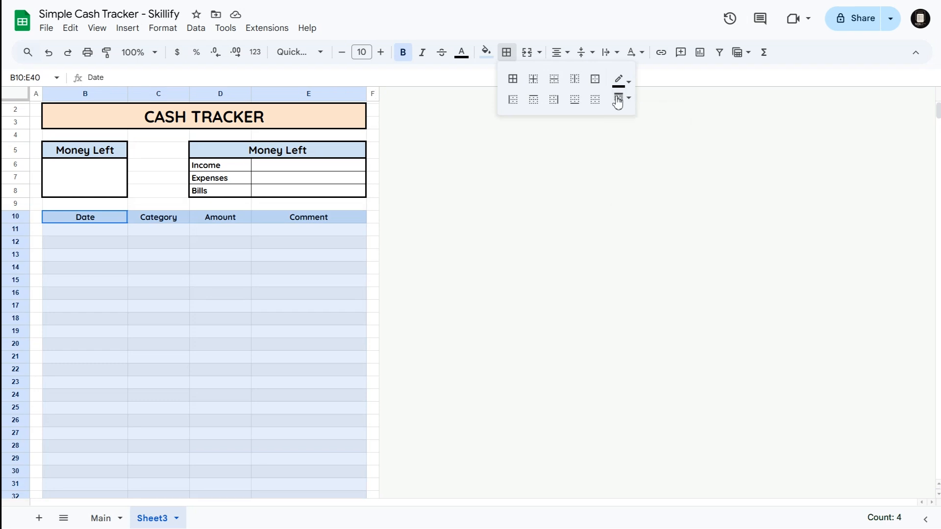
{"action": "left_click", "coordinate": [594, 79]}
Add a thick outer border around the table's header row B10:E10.
{"action": "left_click_drag", "start_coordinate": [88, 223], "coordinate": [353, 218]}
{"action": "left_click", "coordinate": [506, 53]}
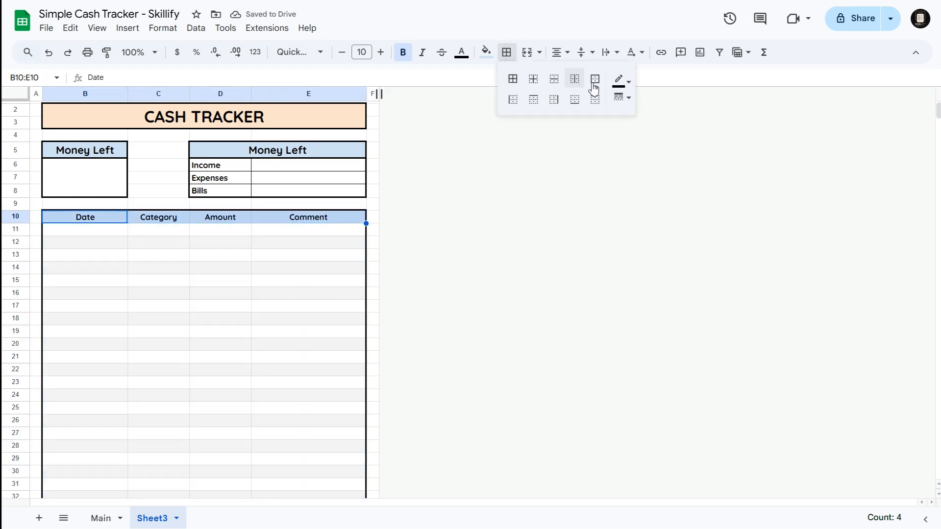
{"action": "left_click", "coordinate": [595, 79]}
{"action": "left_click", "coordinate": [208, 285]}
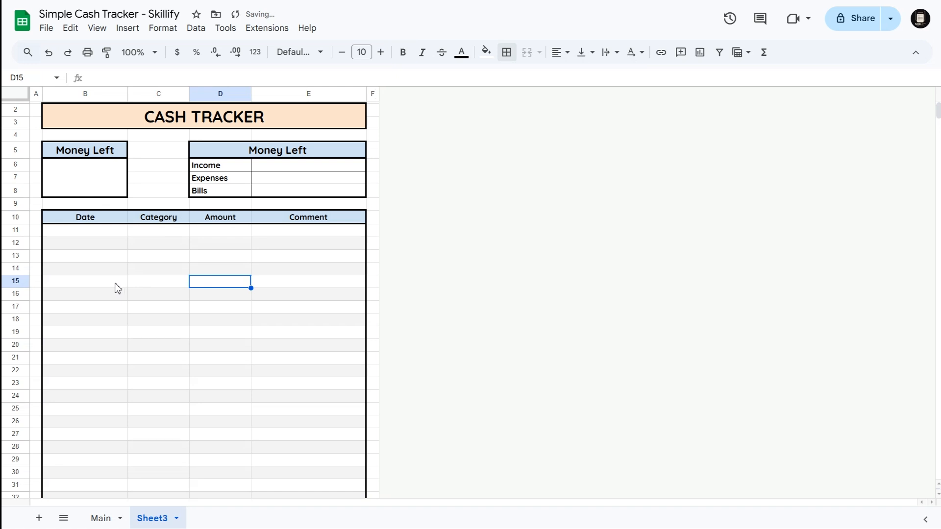
Add vertical inner borders between the columns of the transaction table B10:E40.
{"action": "left_click_drag", "start_coordinate": [98, 234], "coordinate": [310, 453]}
{"action": "scroll", "coordinate": [315, 340], "scroll_direction": "up", "scroll_amount": 4}
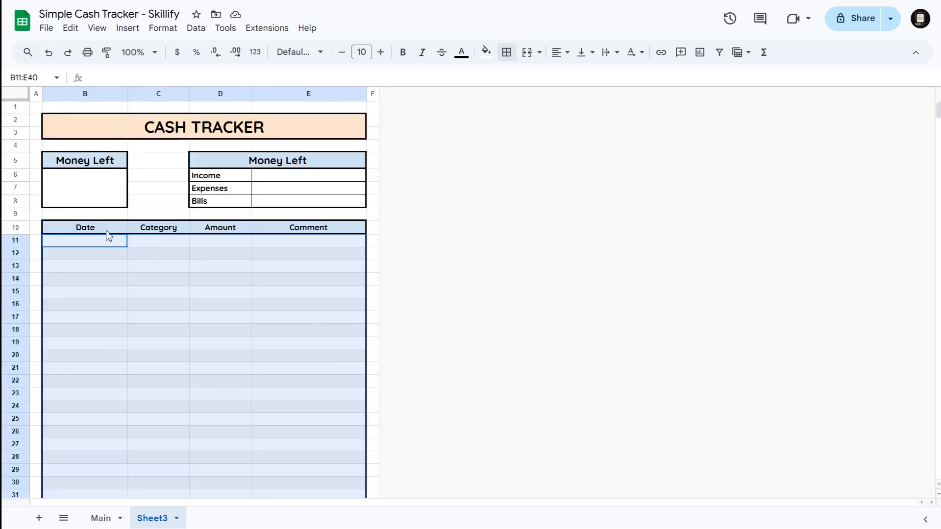
{"action": "left_click_drag", "start_coordinate": [110, 234], "coordinate": [309, 266]}
{"action": "left_click_drag", "start_coordinate": [273, 528], "coordinate": [315, 480]}
{"action": "scroll", "coordinate": [286, 403], "scroll_direction": "up", "scroll_amount": 4}
{"action": "left_click", "coordinate": [507, 52]}
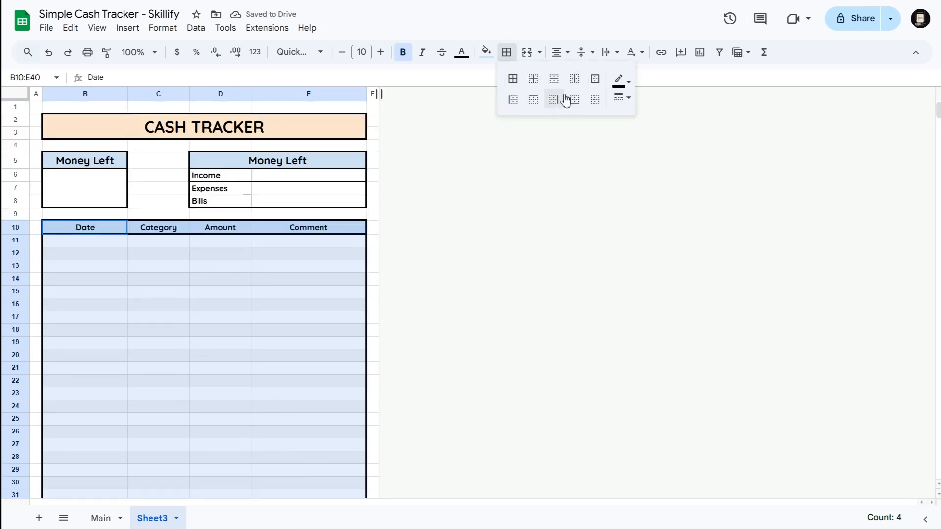
{"action": "left_click", "coordinate": [575, 79]}
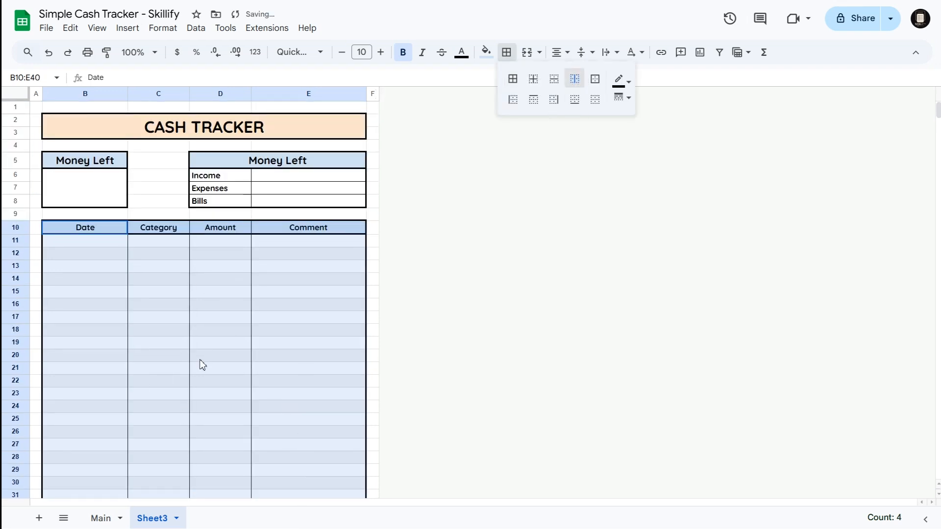
{"action": "left_click", "coordinate": [319, 269]}
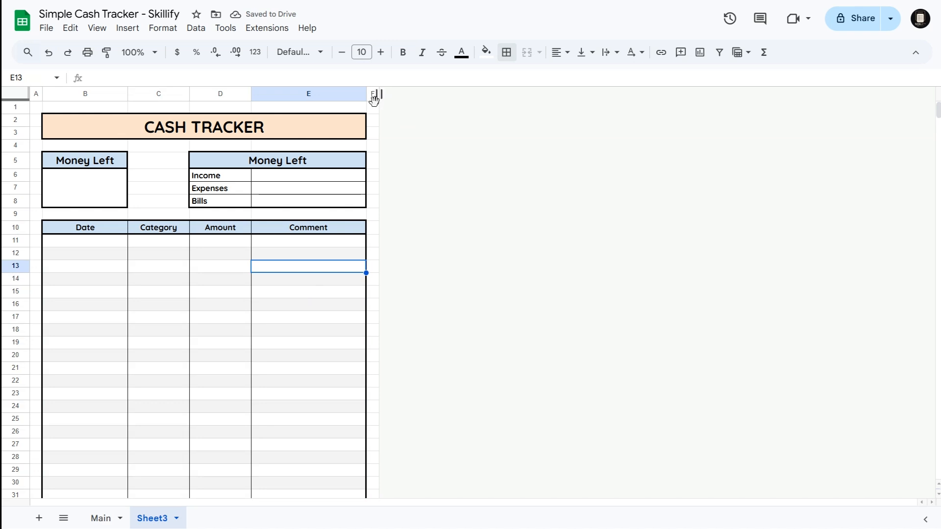
Widen the Comment column E and the Category column C slightly.
{"action": "left_click_drag", "start_coordinate": [368, 96], "coordinate": [393, 95]}
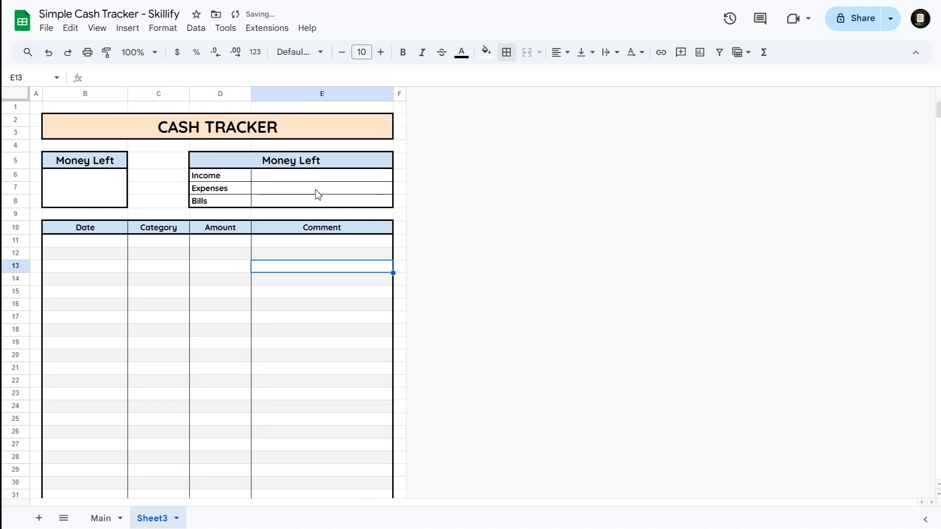
{"action": "left_click", "coordinate": [164, 271]}
{"action": "left_click_drag", "start_coordinate": [190, 98], "coordinate": [203, 93]}
{"action": "left_click", "coordinate": [172, 317]}
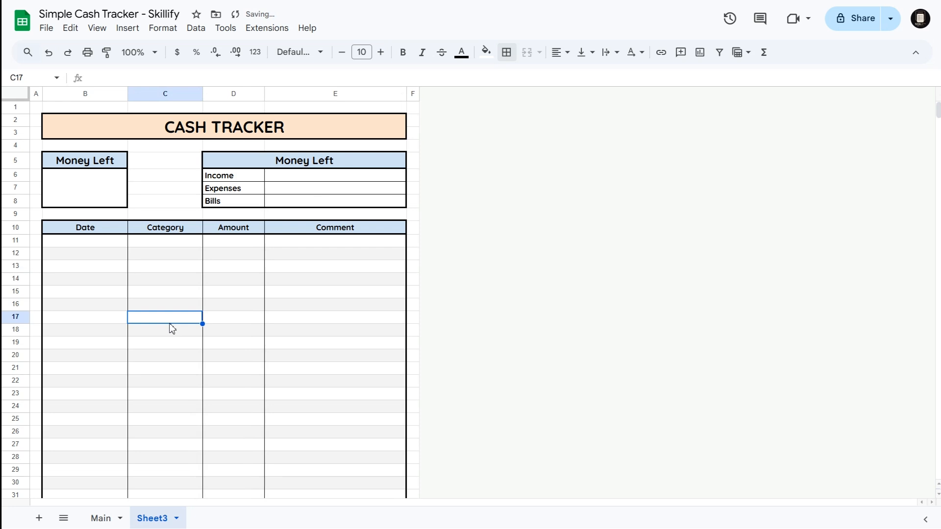
Add a data validation rule to the Date cells B11:B40 with the criteria Is valid date.
{"action": "scroll", "coordinate": [170, 328], "scroll_direction": "down", "scroll_amount": 2}
{"action": "scroll", "coordinate": [170, 327], "scroll_direction": "up", "scroll_amount": 2}
{"action": "left_click_drag", "start_coordinate": [103, 242], "coordinate": [103, 417]}
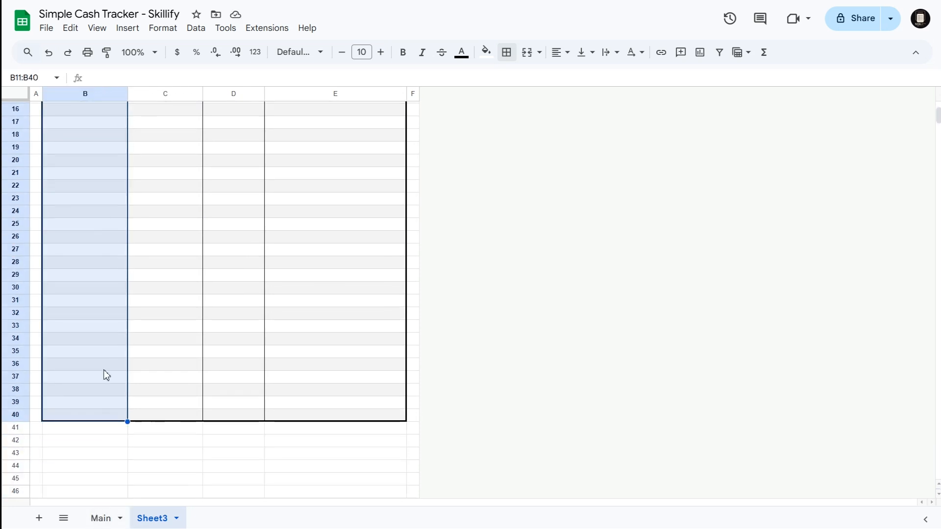
{"action": "scroll", "coordinate": [98, 401], "scroll_direction": "up", "scroll_amount": 5}
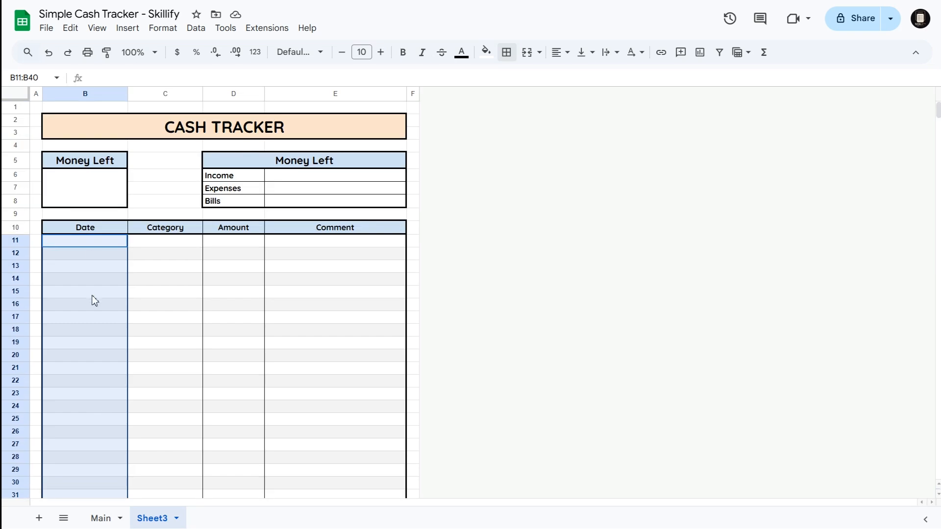
{"action": "left_click", "coordinate": [196, 29]}
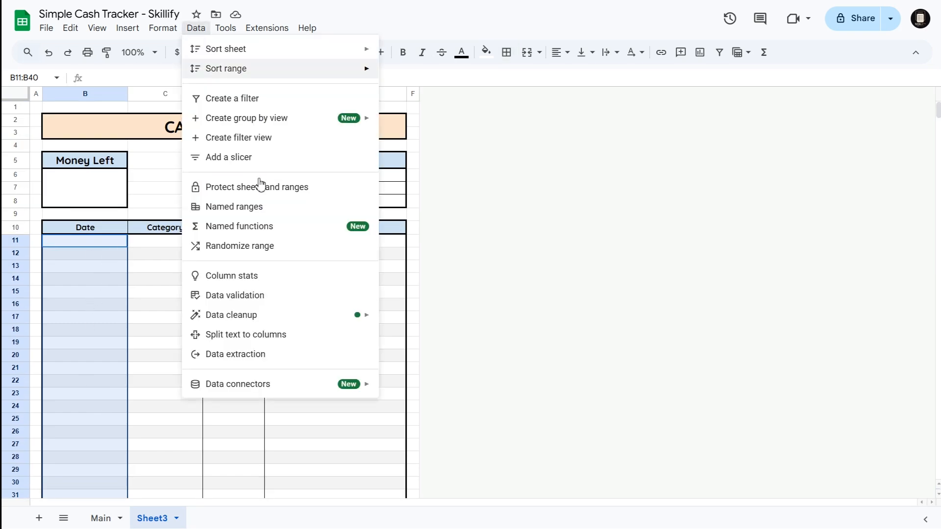
{"action": "left_click", "coordinate": [319, 295]}
{"action": "left_click", "coordinate": [892, 97]}
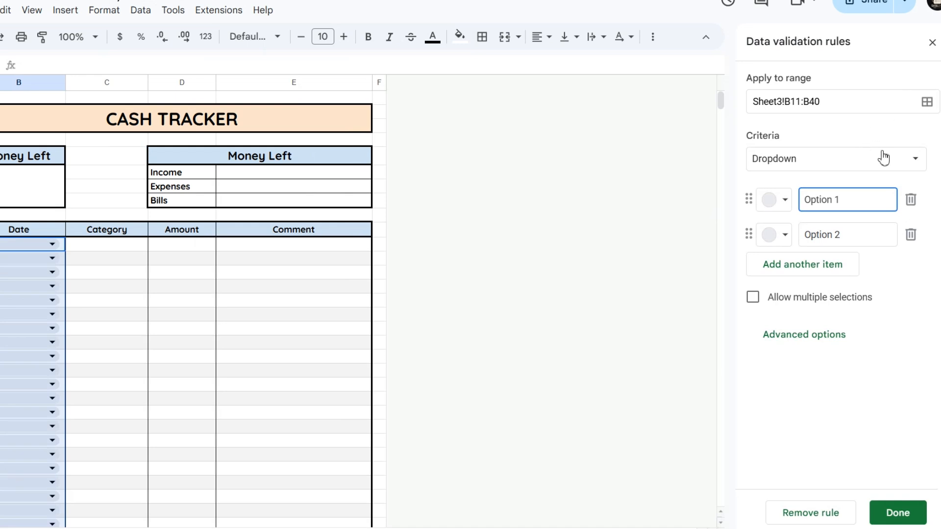
{"action": "left_click", "coordinate": [916, 167]}
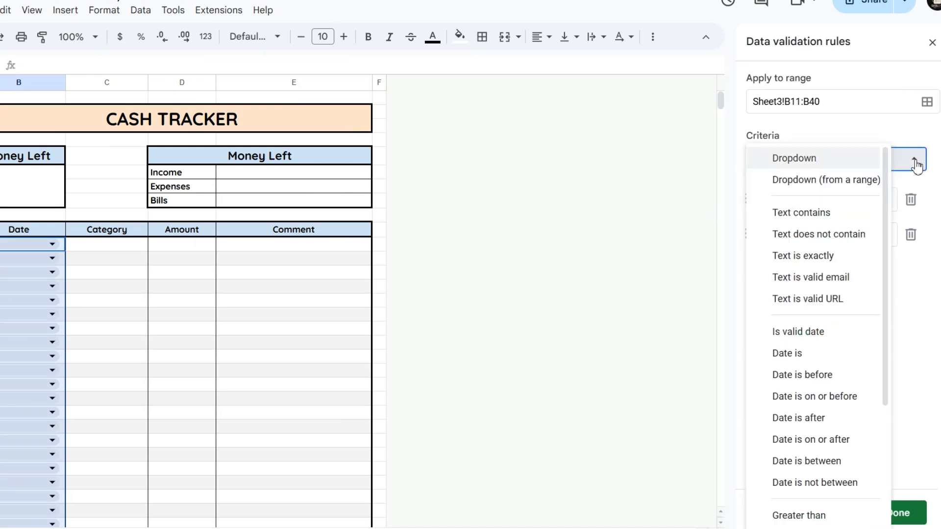
{"action": "left_click", "coordinate": [832, 341]}
{"action": "left_click", "coordinate": [906, 513]}
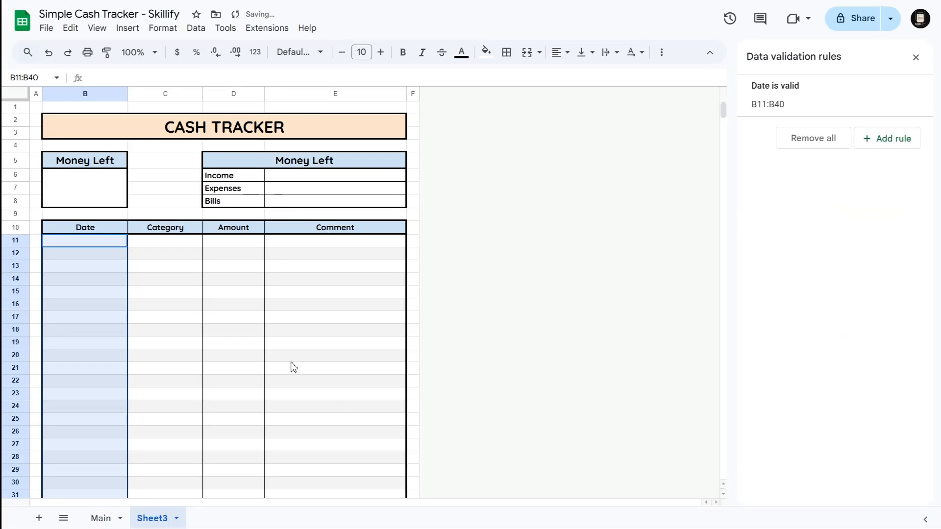
{"action": "left_click", "coordinate": [149, 278]}
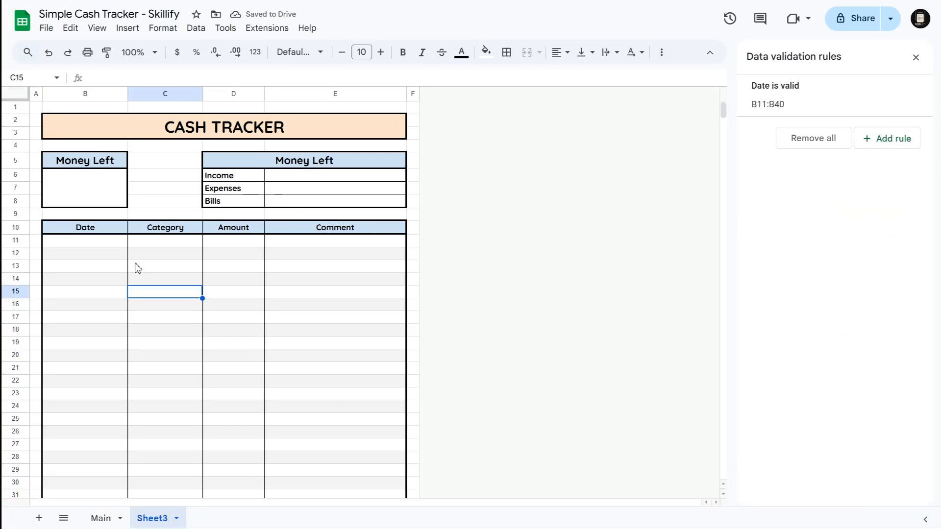
Check that the first Date cell, B11, opens a date picker, and leave it without choosing a date.
{"action": "left_click", "coordinate": [84, 243]}
{"action": "double_click", "coordinate": [85, 243]}
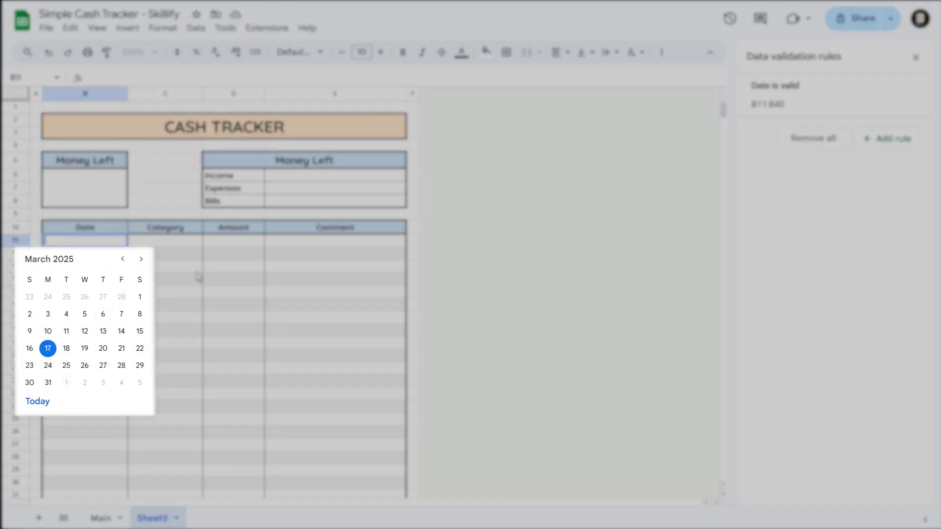
{"action": "left_click", "coordinate": [178, 259]}
{"action": "double_click", "coordinate": [177, 243]}
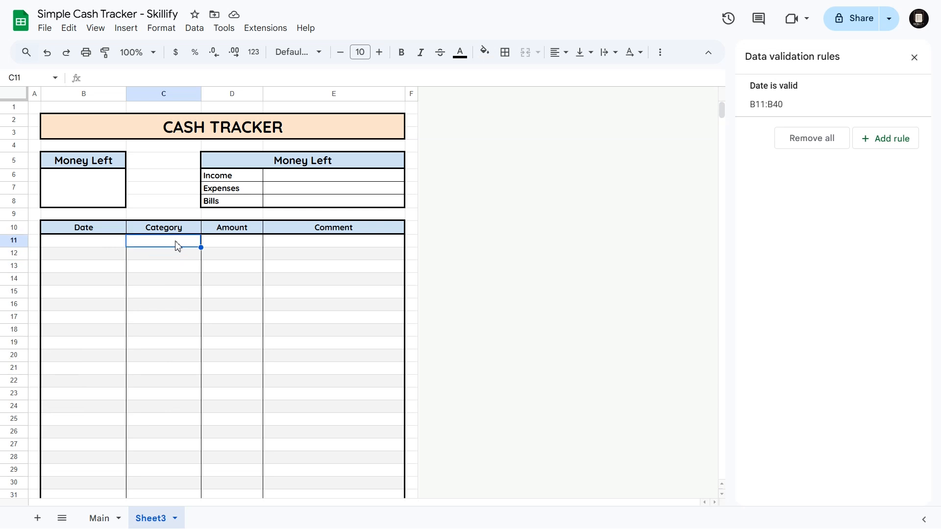
{"action": "key", "text": "Escape"}
Browse forward and back through the months in B11's date picker and close it without picking a date.
{"action": "double_click", "coordinate": [99, 243]}
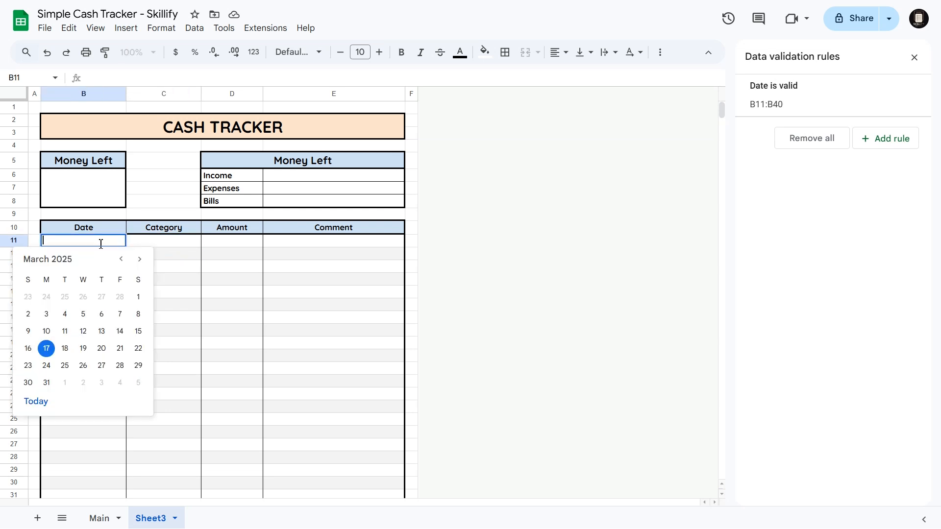
{"action": "left_click", "coordinate": [155, 264]}
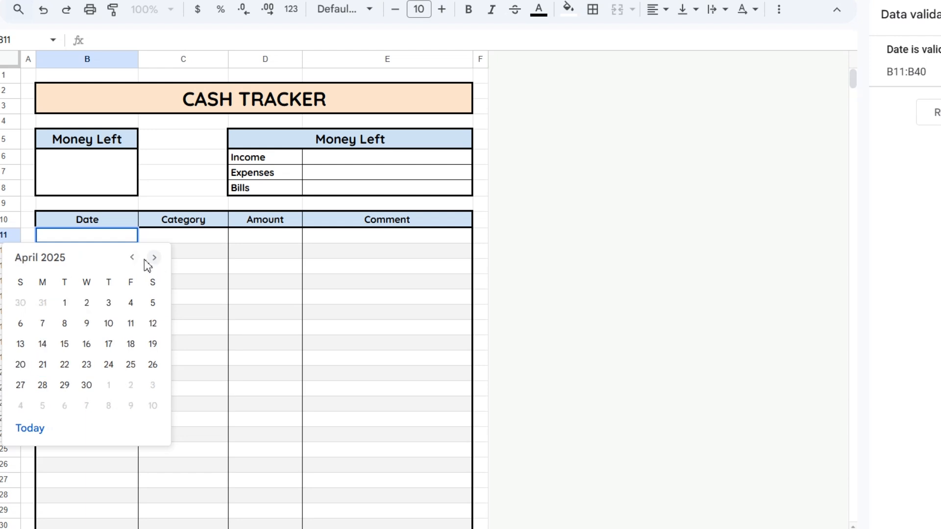
{"action": "left_click", "coordinate": [155, 265]}
{"action": "left_click", "coordinate": [154, 265]}
{"action": "left_click", "coordinate": [133, 264]}
{"action": "left_click", "coordinate": [133, 265]}
{"action": "left_click", "coordinate": [133, 259]}
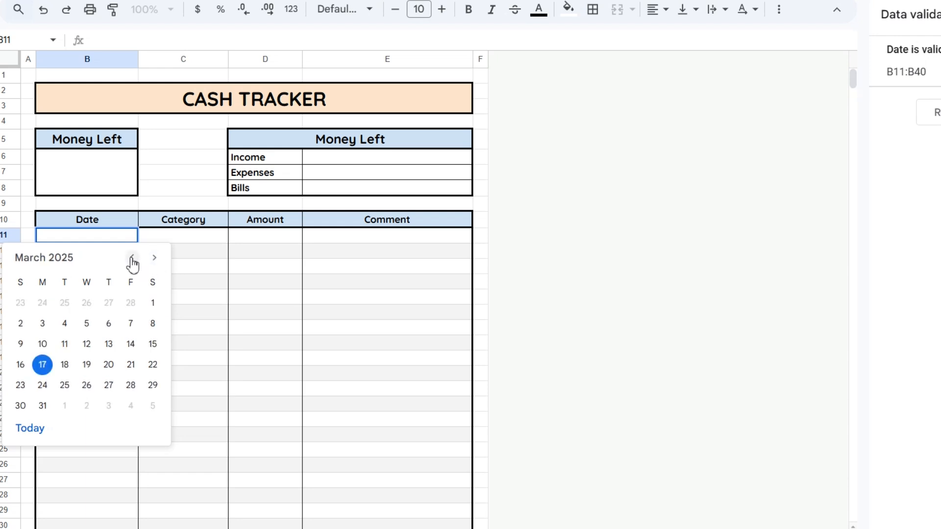
{"action": "left_click", "coordinate": [155, 258]}
{"action": "left_click", "coordinate": [155, 258]}
{"action": "left_click", "coordinate": [155, 259]}
{"action": "left_click", "coordinate": [132, 258]}
{"action": "left_click", "coordinate": [132, 259]}
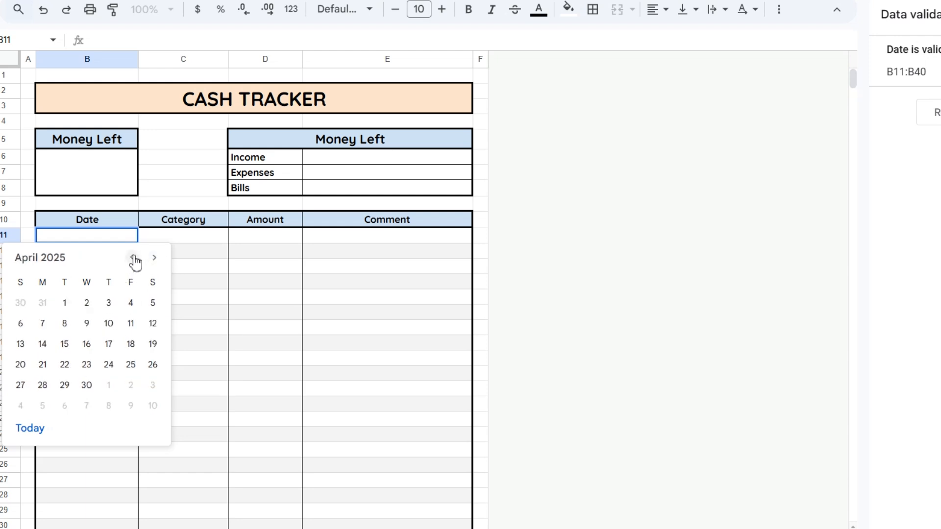
{"action": "left_click", "coordinate": [132, 259]}
{"action": "left_click", "coordinate": [132, 258]}
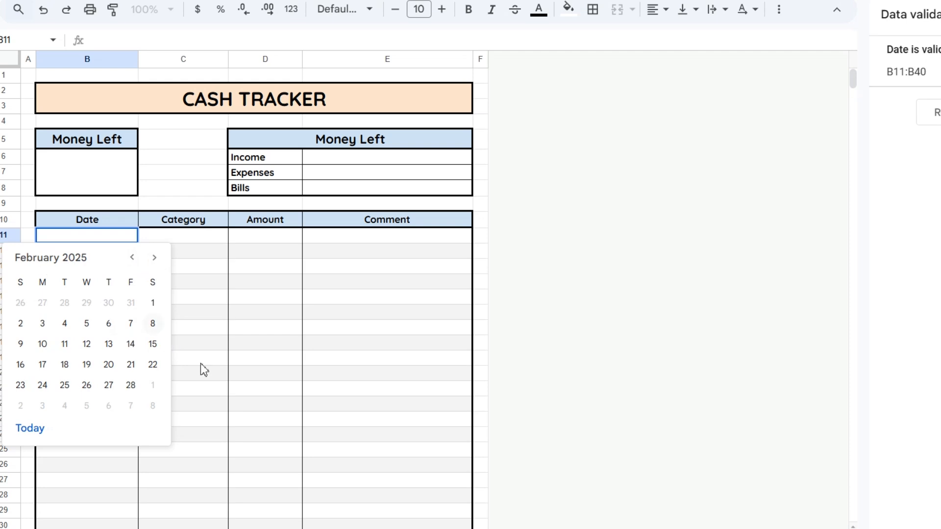
{"action": "left_click", "coordinate": [237, 372]}
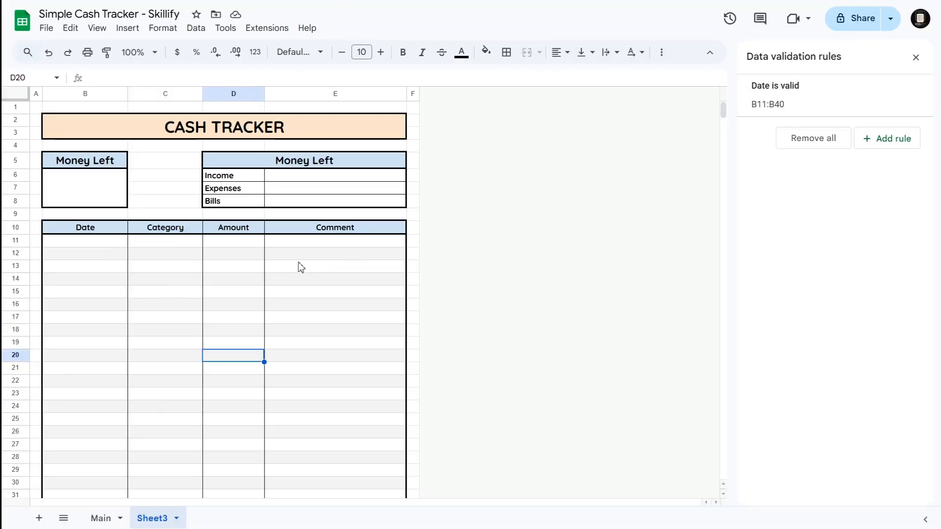
Start a new data validation rule for the Category cells C11:C40.
{"action": "left_click_drag", "start_coordinate": [169, 243], "coordinate": [179, 427]}
{"action": "scroll", "coordinate": [184, 387], "scroll_direction": "up", "scroll_amount": 5}
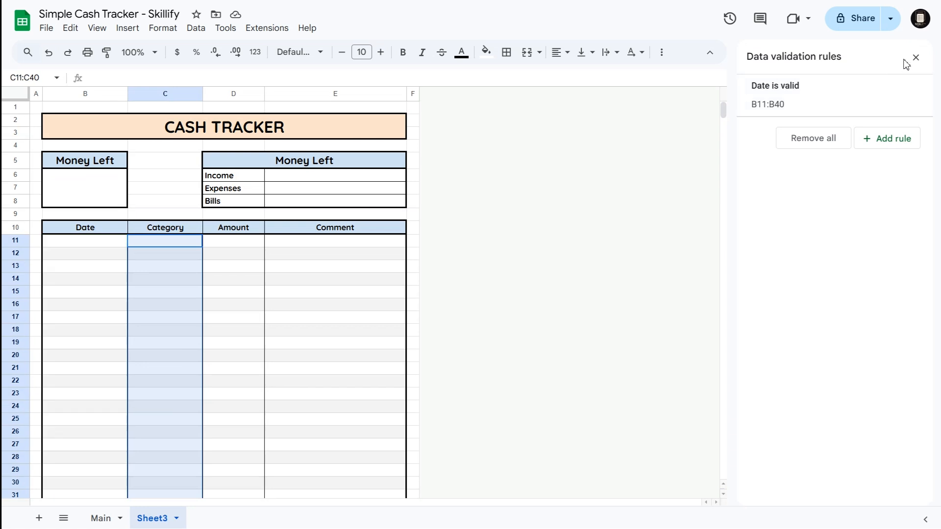
{"action": "left_click", "coordinate": [908, 142]}
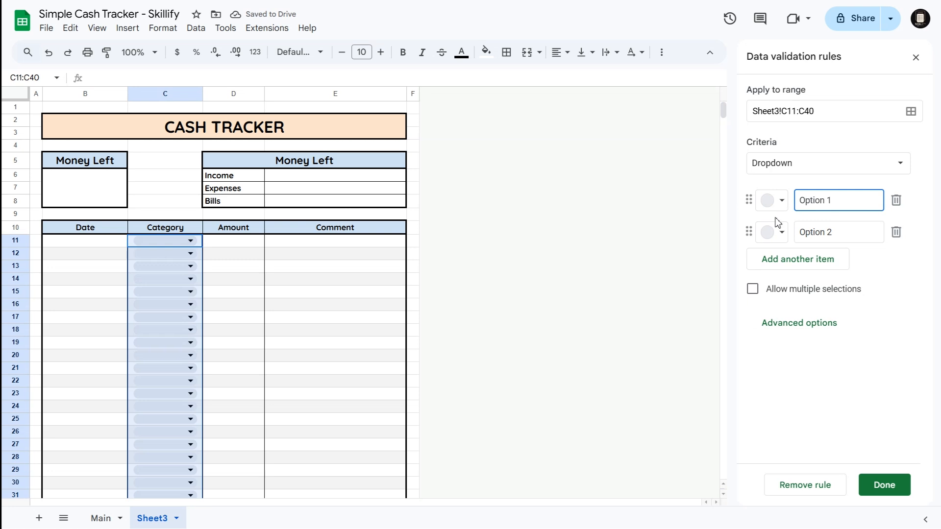
Set the Category rule's criteria to Dropdown (from a range) with D6:D8 as the source range.
{"action": "left_click", "coordinate": [870, 166]}
{"action": "left_click", "coordinate": [816, 182]}
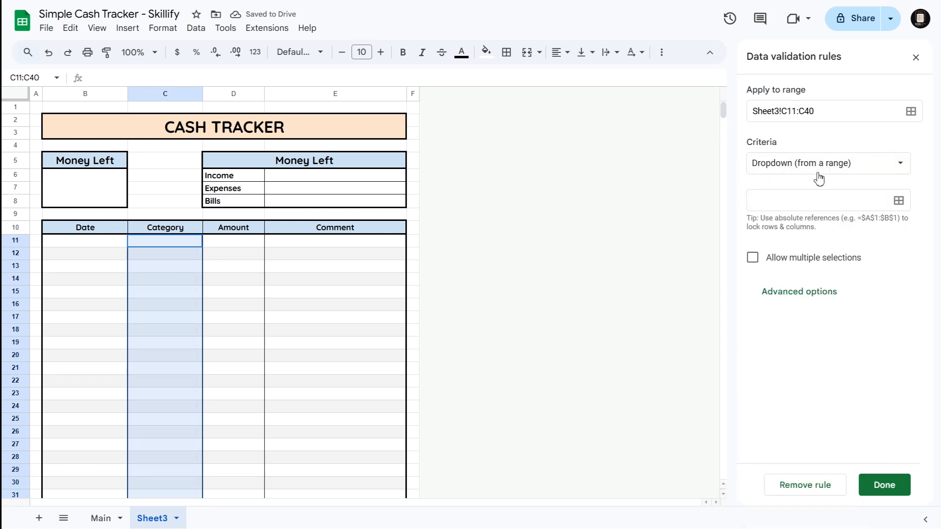
{"action": "left_click", "coordinate": [899, 201]}
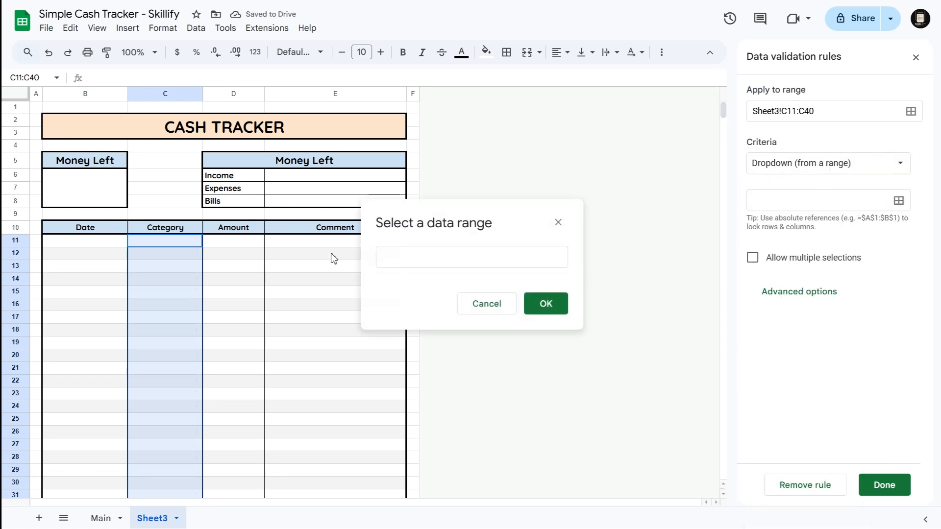
{"action": "left_click", "coordinate": [228, 177]}
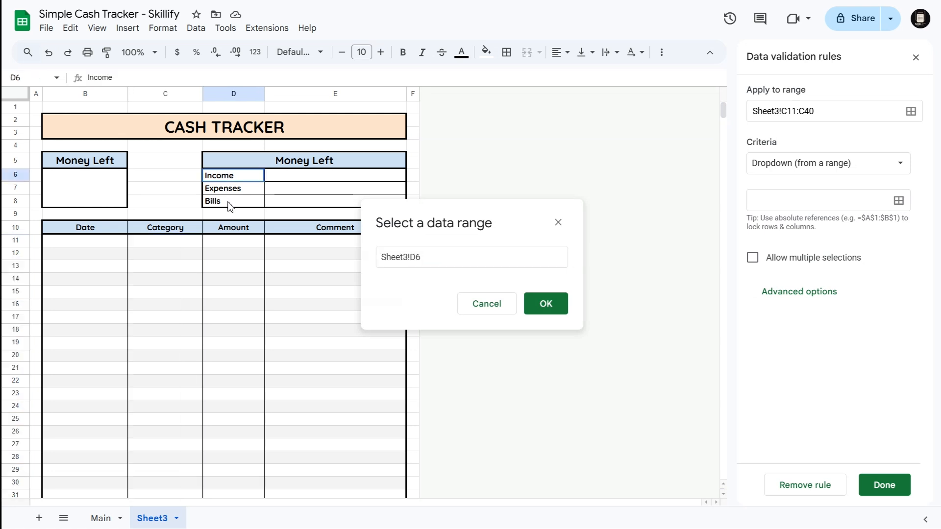
{"action": "left_click", "coordinate": [230, 206], "text": "shift"}
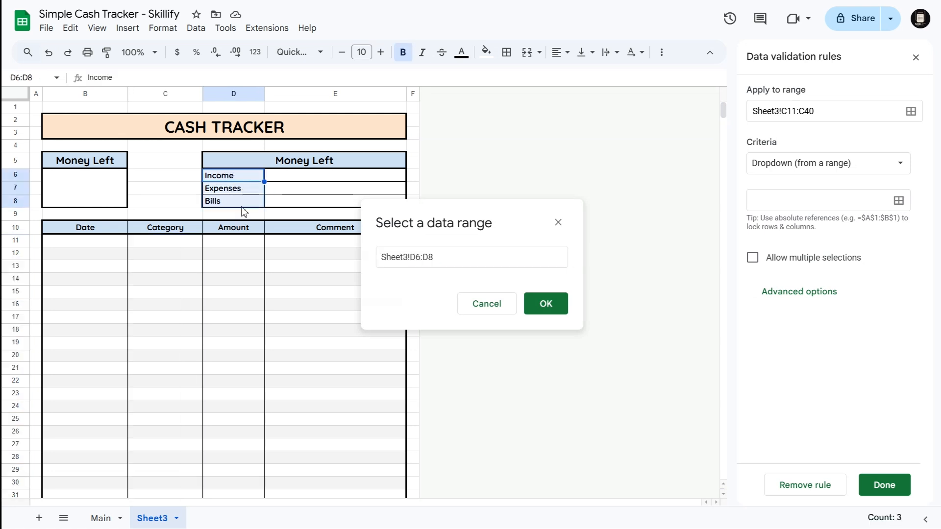
{"action": "left_click", "coordinate": [542, 304]}
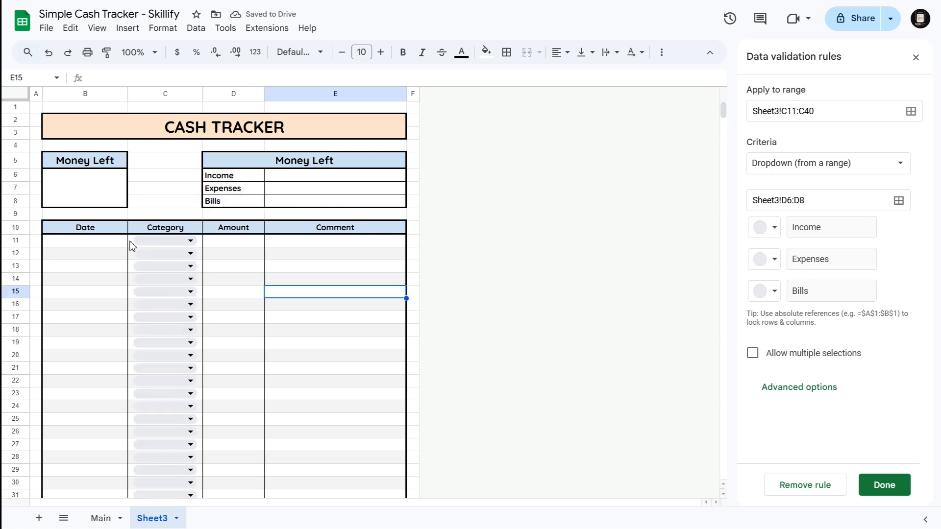
Switch the Category rule for C11:C40 to a Dropdown with manually entered items, starting with Income.
{"action": "left_click_drag", "start_coordinate": [140, 242], "coordinate": [157, 445]}
{"action": "scroll", "coordinate": [185, 388], "scroll_direction": "up", "scroll_amount": 5}
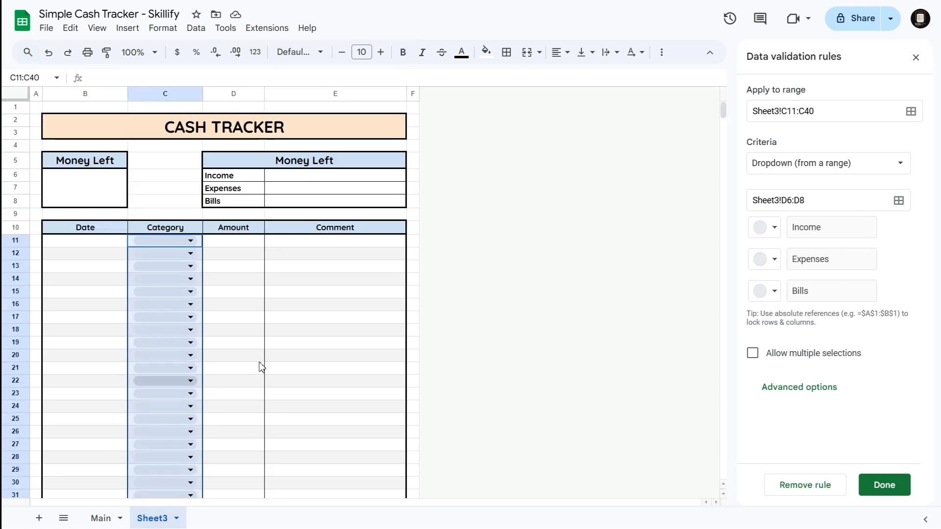
{"action": "left_click", "coordinate": [871, 162]}
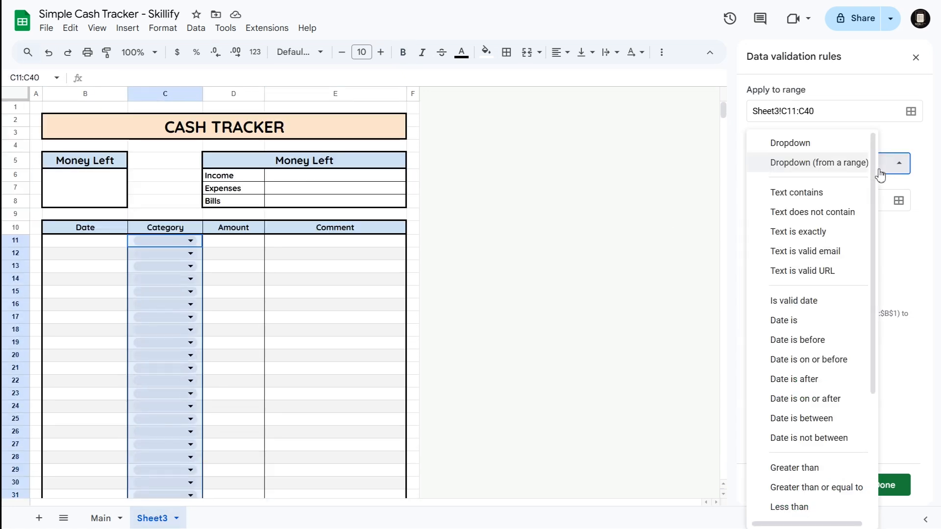
{"action": "left_click", "coordinate": [790, 144]}
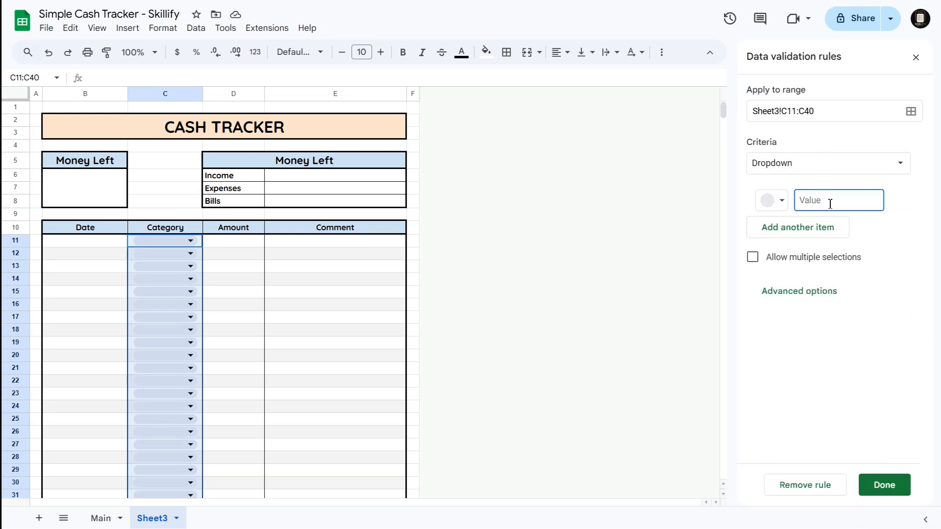
{"action": "type", "text": "Inc"}
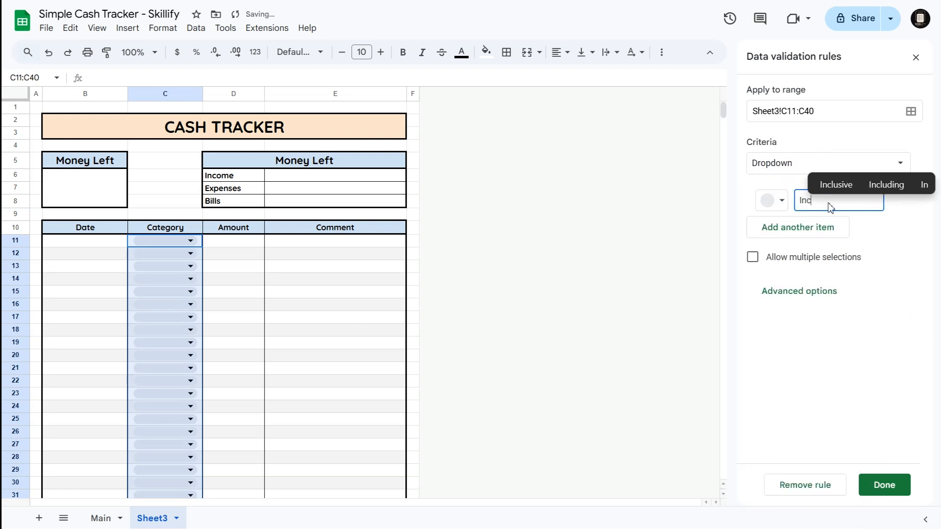
{"action": "type", "text": "ome"}
{"action": "key", "text": "Return"}
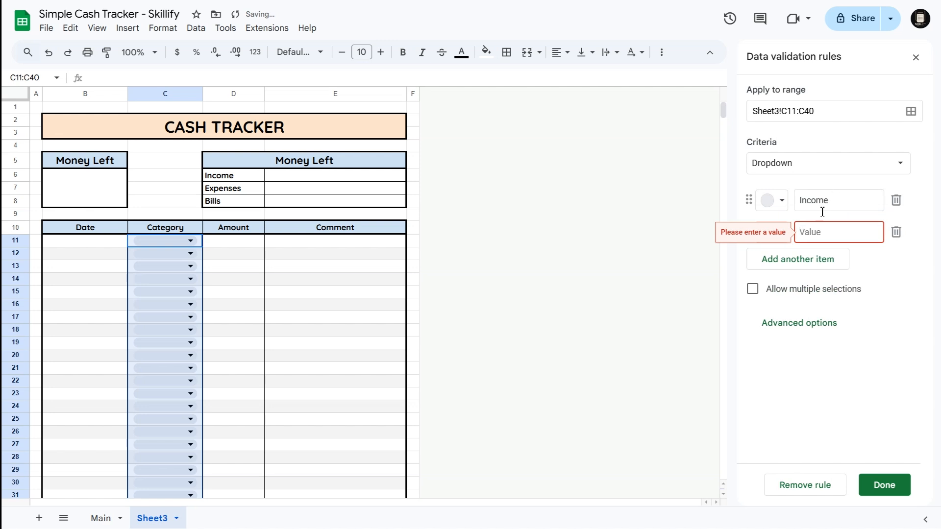
{"action": "type", "text": "Ex"}
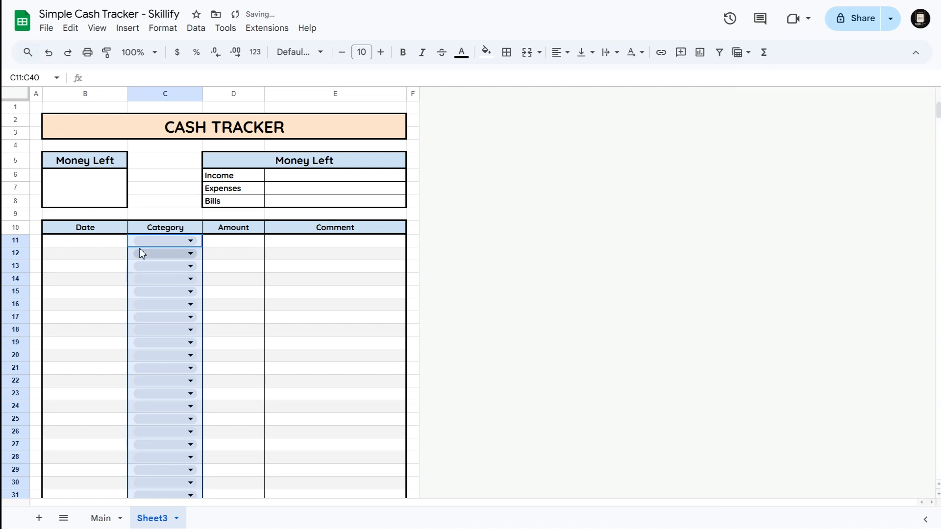
Reopen the data validation rule for C11:C40 and set its criteria to Dropdown (from a range) using D6:D8.
{"action": "left_click", "coordinate": [194, 30]}
{"action": "left_click", "coordinate": [265, 295]}
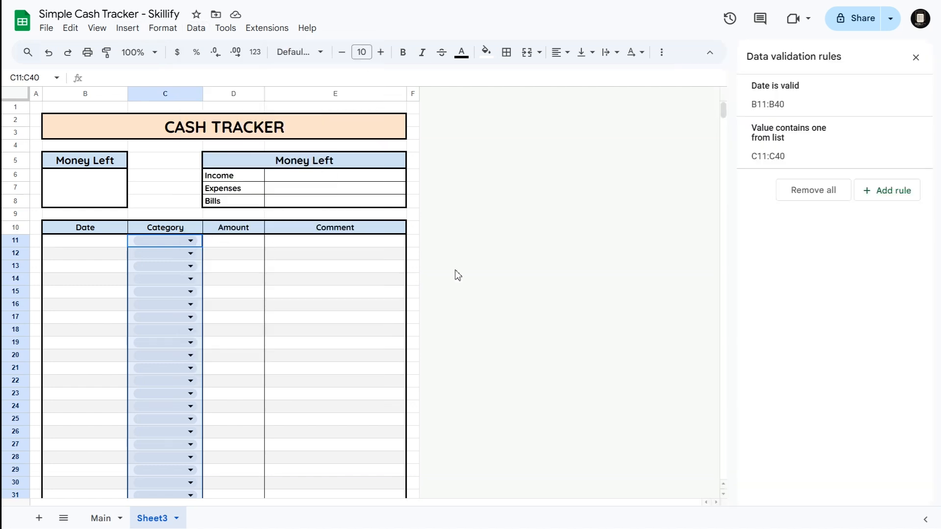
{"action": "left_click", "coordinate": [834, 148]}
{"action": "left_click", "coordinate": [815, 171]}
{"action": "left_click", "coordinate": [815, 182]}
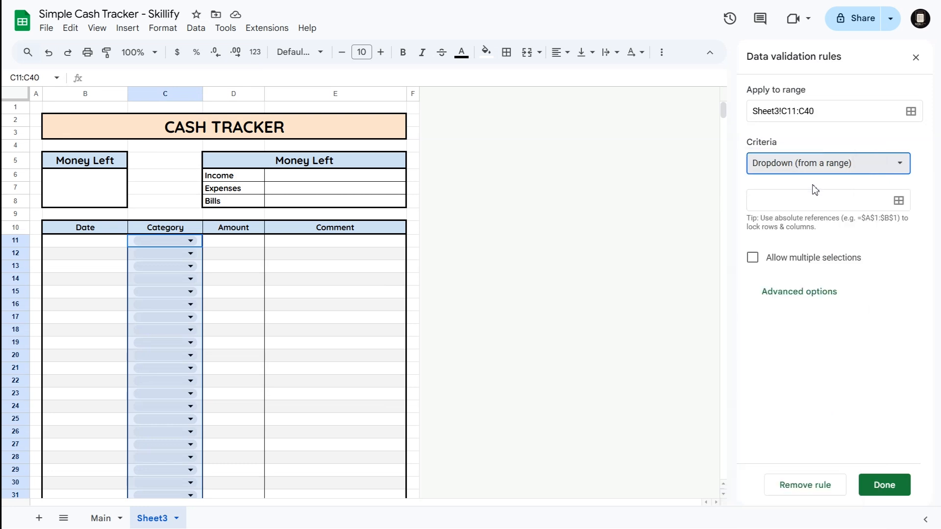
{"action": "left_click", "coordinate": [899, 201]}
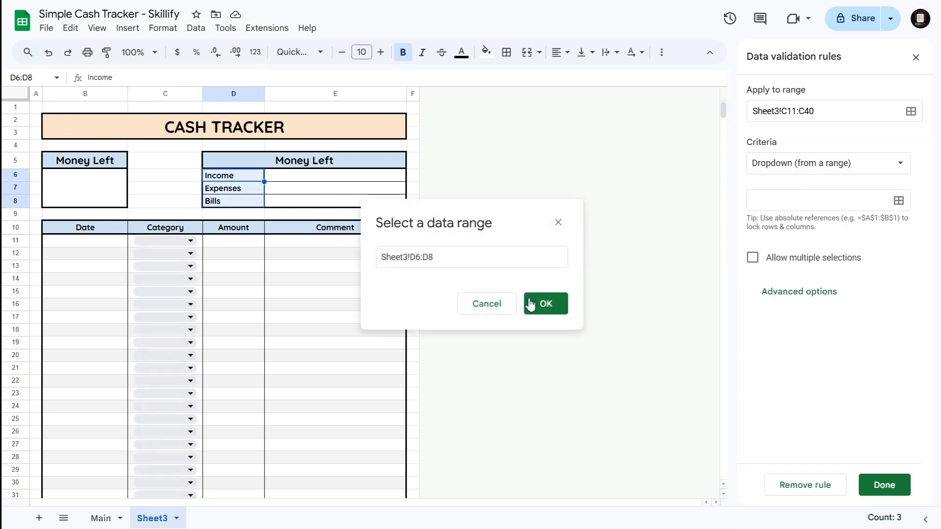
{"action": "left_click", "coordinate": [558, 304]}
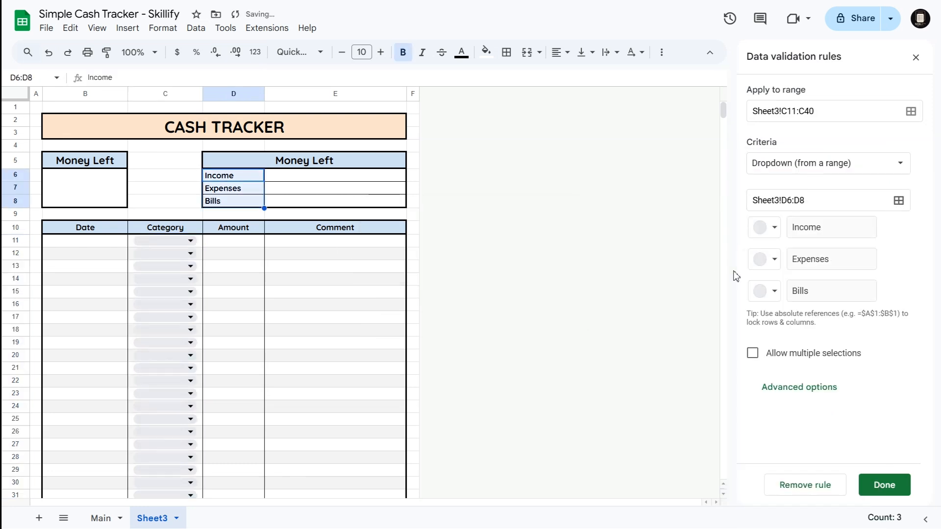
Replace the label in D6 with Cash in and check the options in C11's Category dropdown.
{"action": "left_click", "coordinate": [233, 178]}
{"action": "type", "text": "Cash in"}
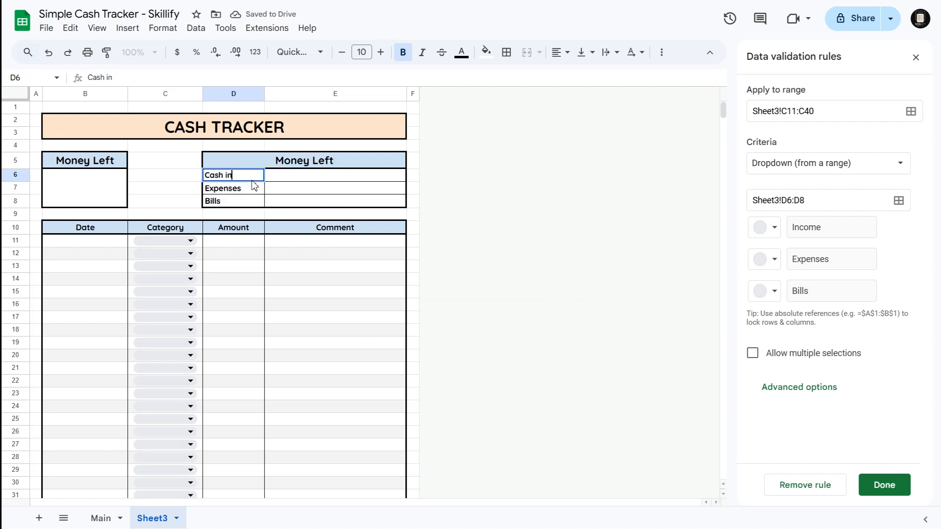
{"action": "key", "text": "Return"}
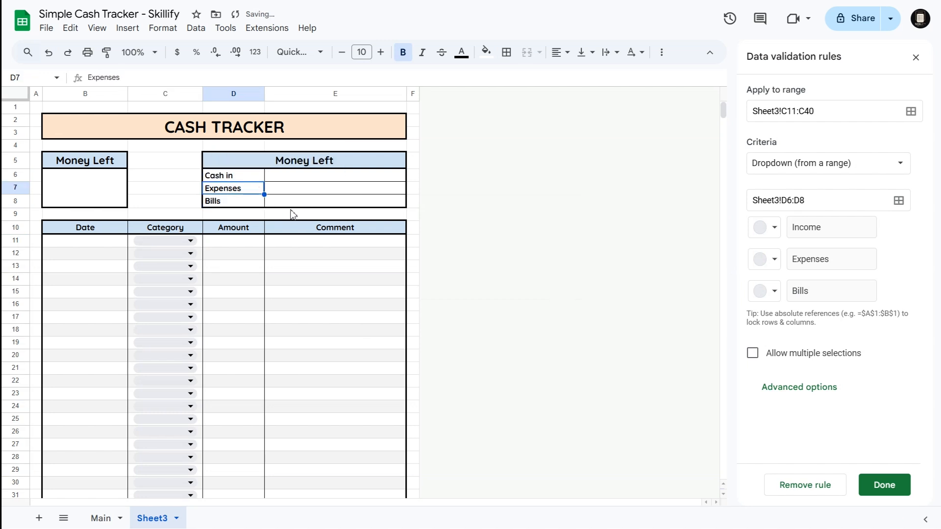
{"action": "left_click", "coordinate": [181, 240]}
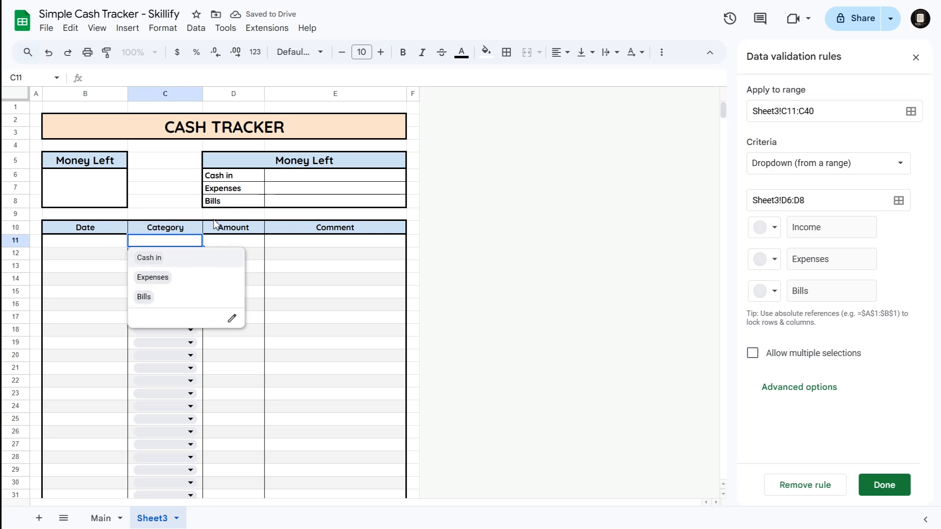
Change the label in D6 back to Income.
{"action": "left_click", "coordinate": [230, 177]}
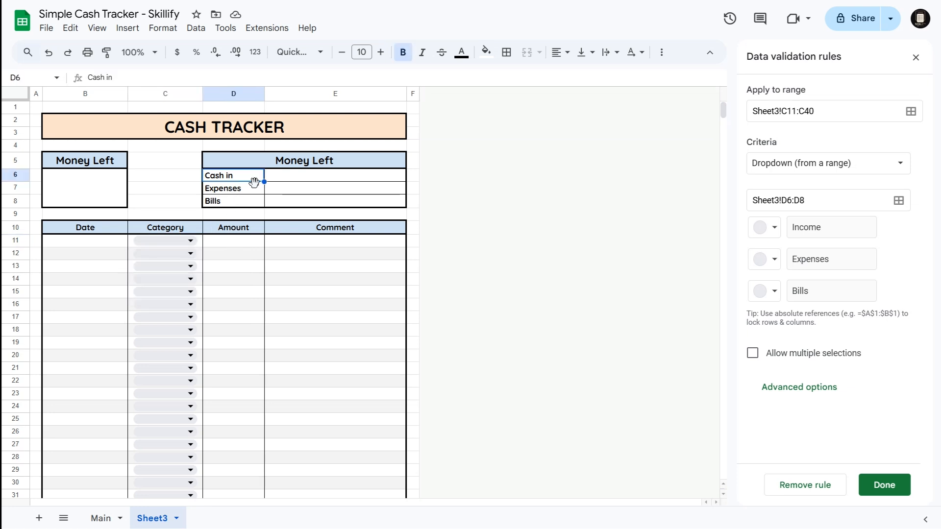
{"action": "type", "text": "Income"}
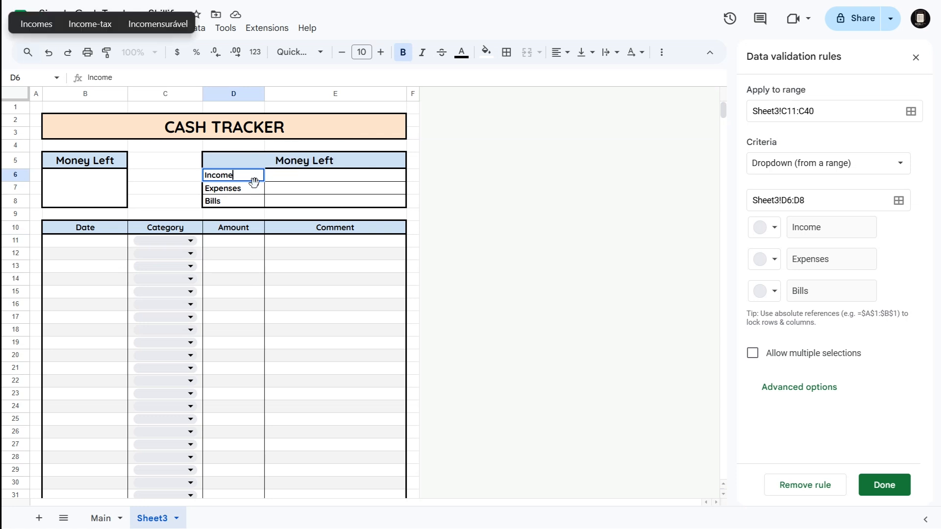
{"action": "key", "text": "Return"}
Color the Category dropdown options light green for Income, light orange for Expenses and light blue-gray for Bills.
{"action": "left_click", "coordinate": [773, 228]}
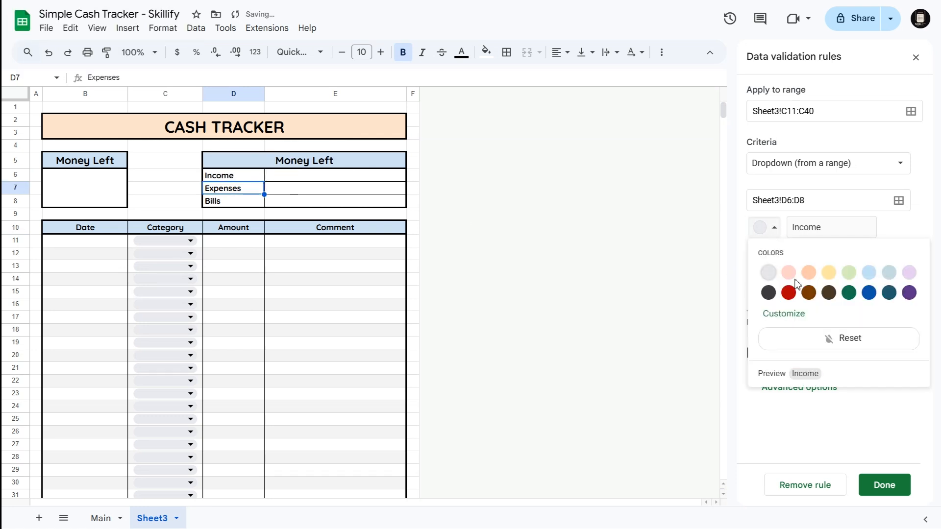
{"action": "left_click", "coordinate": [849, 272]}
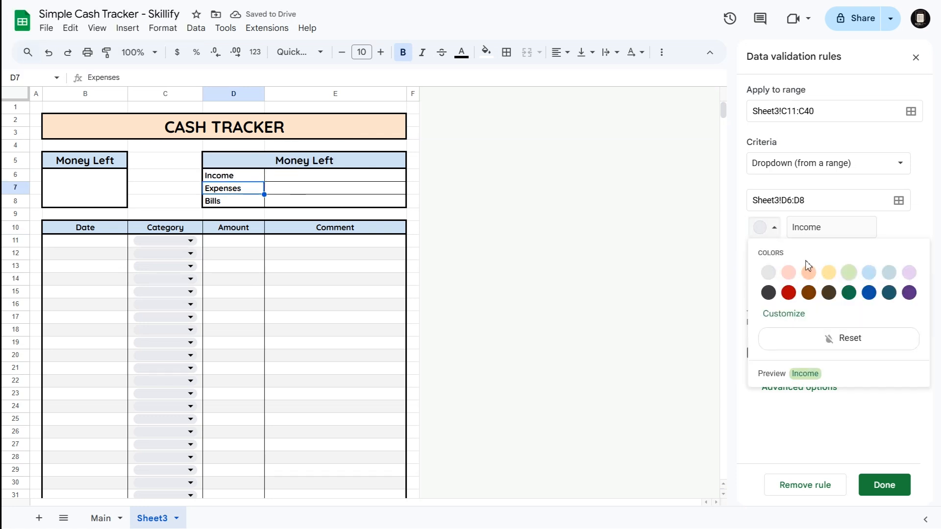
{"action": "left_click", "coordinate": [778, 264]}
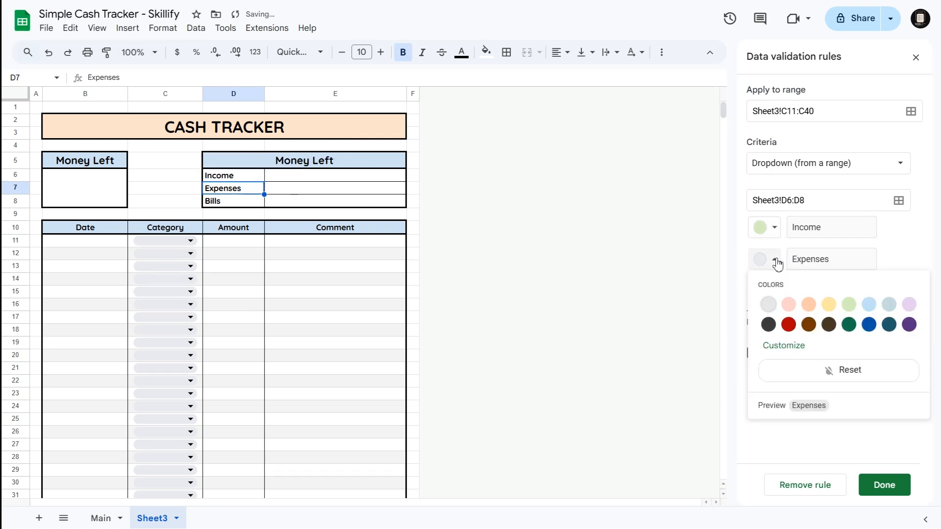
{"action": "left_click", "coordinate": [809, 305]}
{"action": "left_click", "coordinate": [764, 293]}
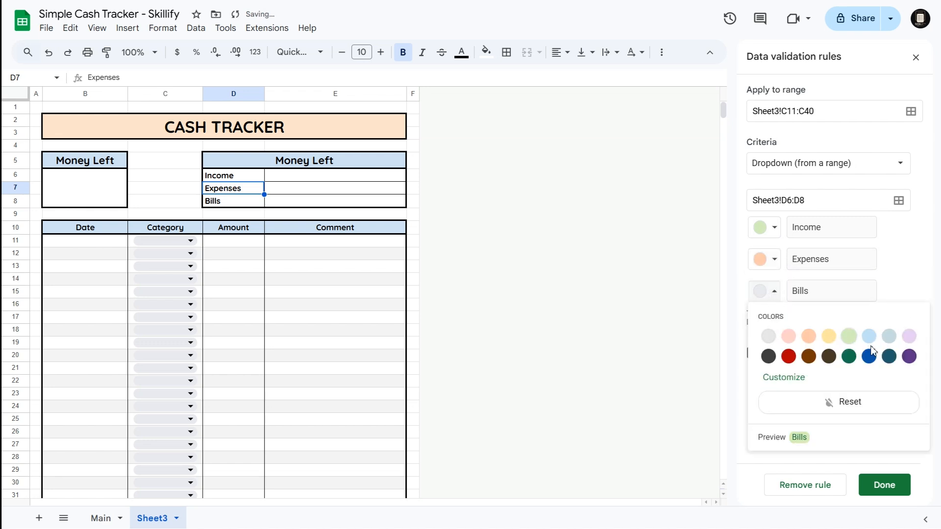
{"action": "left_click", "coordinate": [889, 337]}
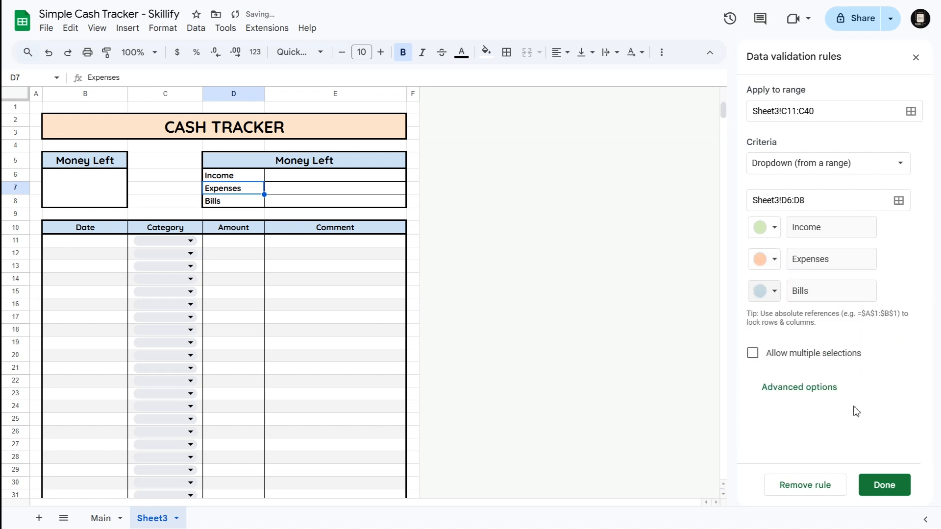
Set the Category rule's display style to Arrow in the advanced options and save the rule.
{"action": "left_click", "coordinate": [804, 388]}
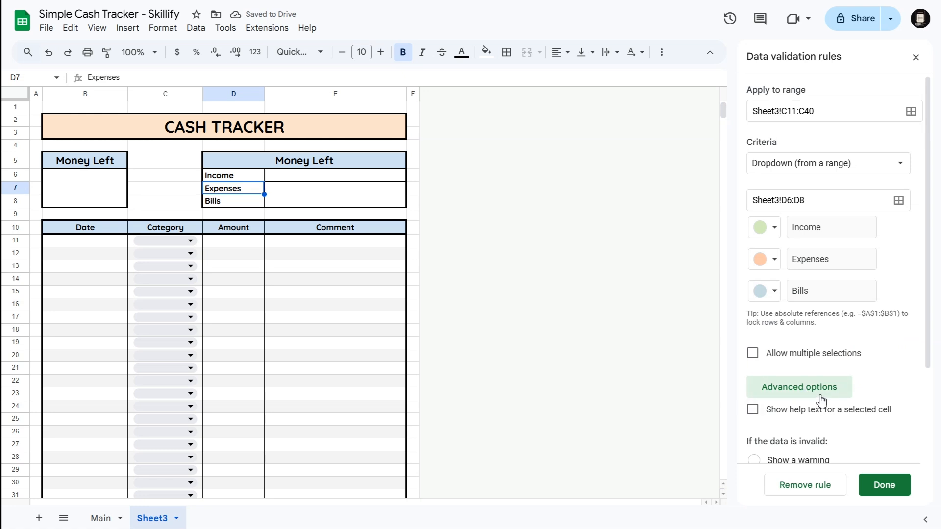
{"action": "scroll", "coordinate": [833, 402], "scroll_direction": "down", "scroll_amount": 3}
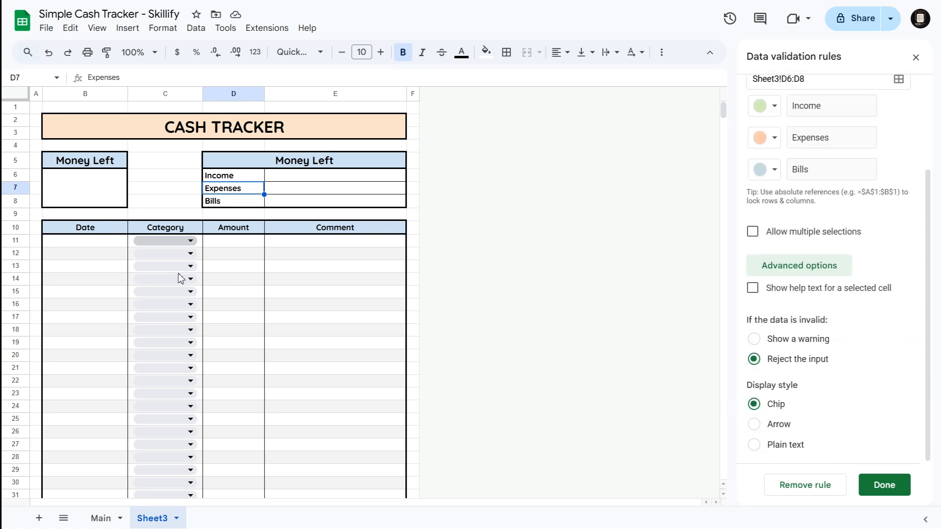
{"action": "left_click", "coordinate": [774, 424]}
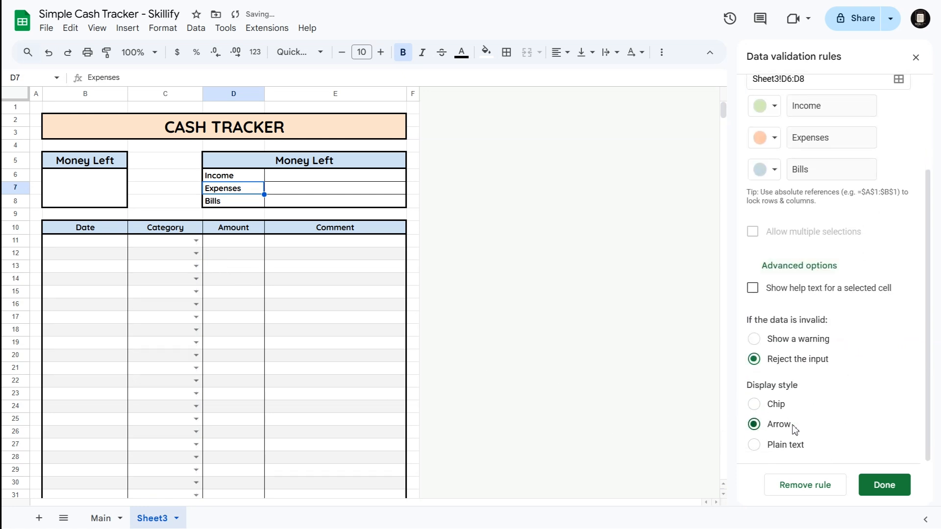
{"action": "left_click", "coordinate": [884, 486]}
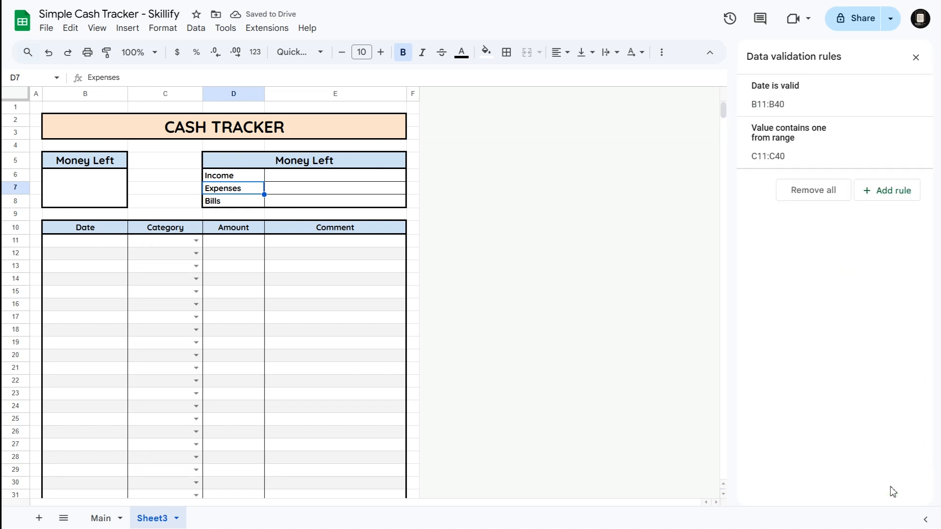
Widen the Amount column D slightly and close the data validation rules.
{"action": "left_click", "coordinate": [238, 240]}
{"action": "left_click_drag", "start_coordinate": [264, 93], "coordinate": [280, 94]}
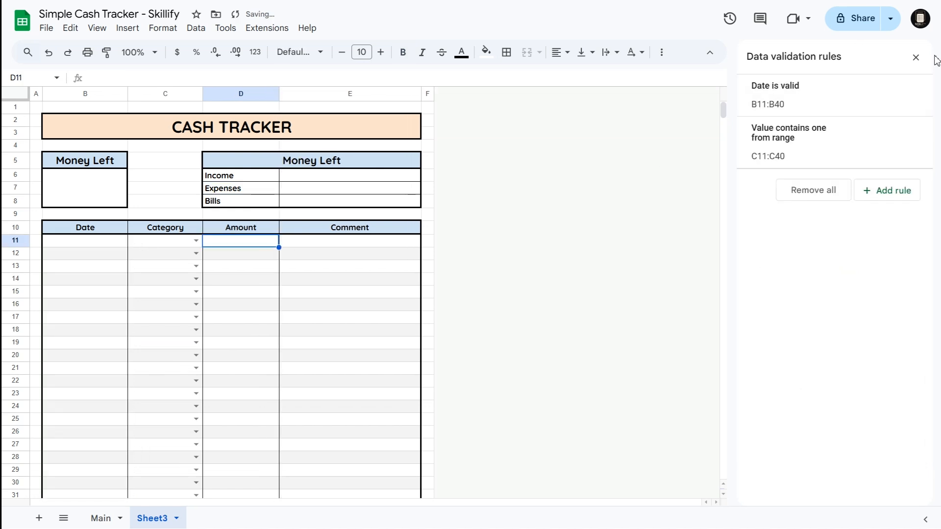
{"action": "left_click", "coordinate": [915, 58]}
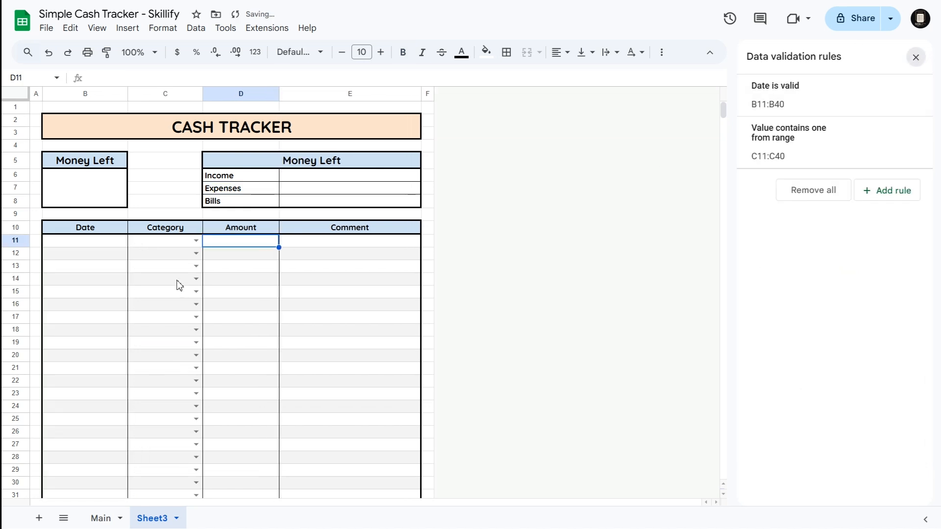
Fill the first transaction row with today's date in B11 and the Income category in C11.
{"action": "double_click", "coordinate": [106, 248]}
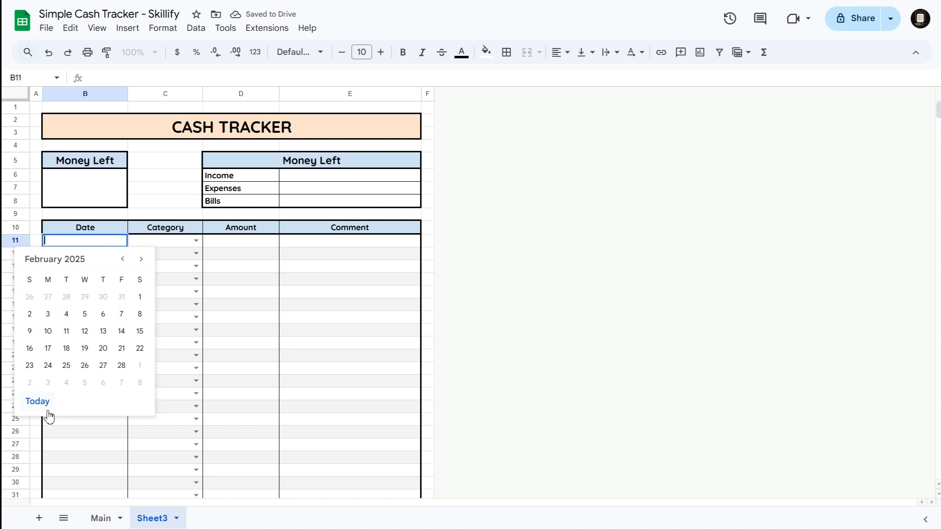
{"action": "left_click", "coordinate": [38, 402]}
{"action": "left_click", "coordinate": [196, 241]}
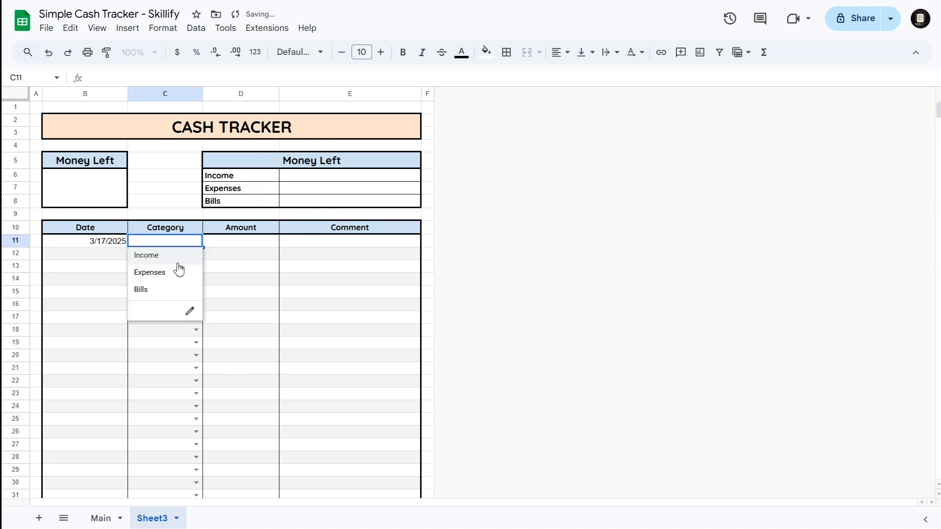
{"action": "left_click", "coordinate": [170, 262]}
Enter 500 as the amount in D11 and Salary as the comment in E11.
{"action": "left_click", "coordinate": [255, 245]}
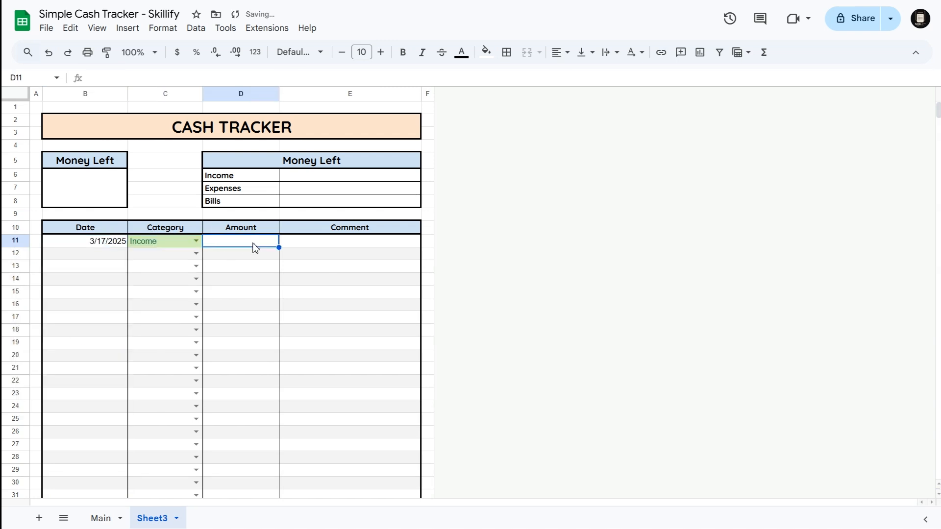
{"action": "type", "text": "500"}
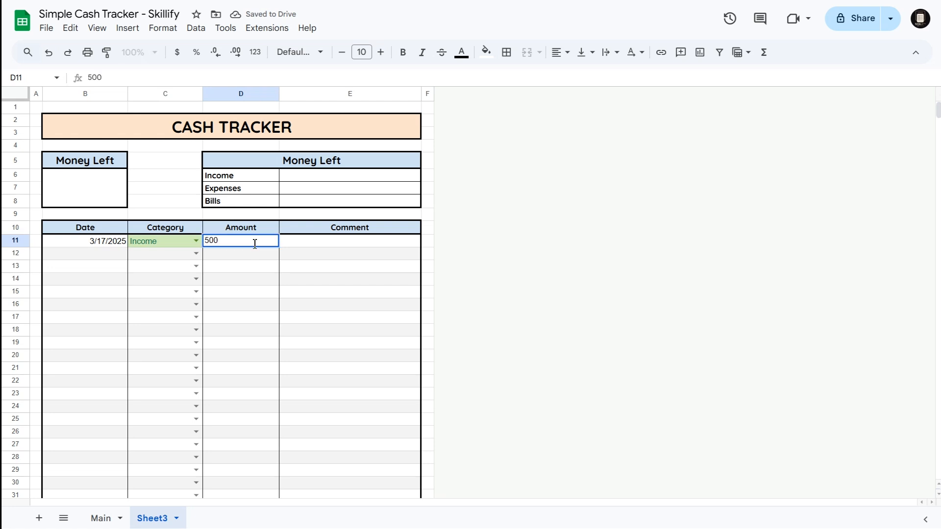
{"action": "key", "text": "Return"}
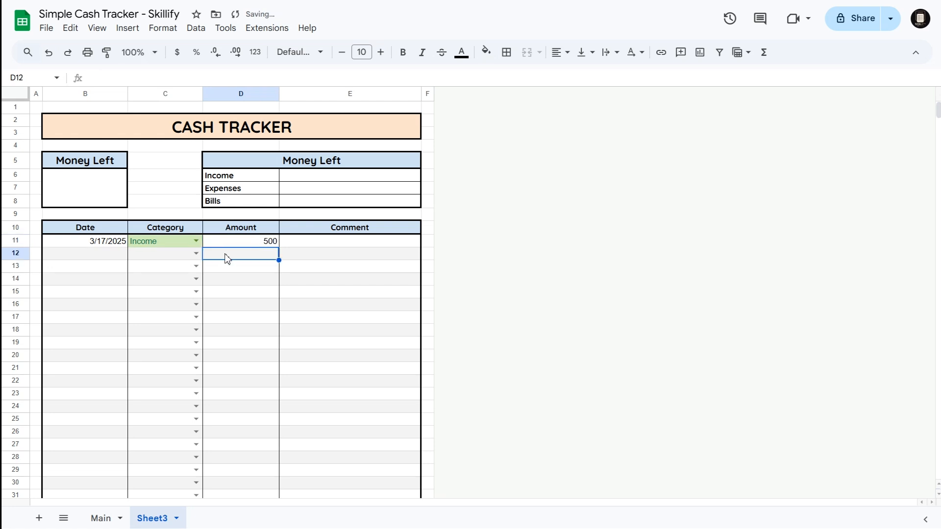
{"action": "left_click", "coordinate": [304, 242]}
{"action": "type", "text": "S"}
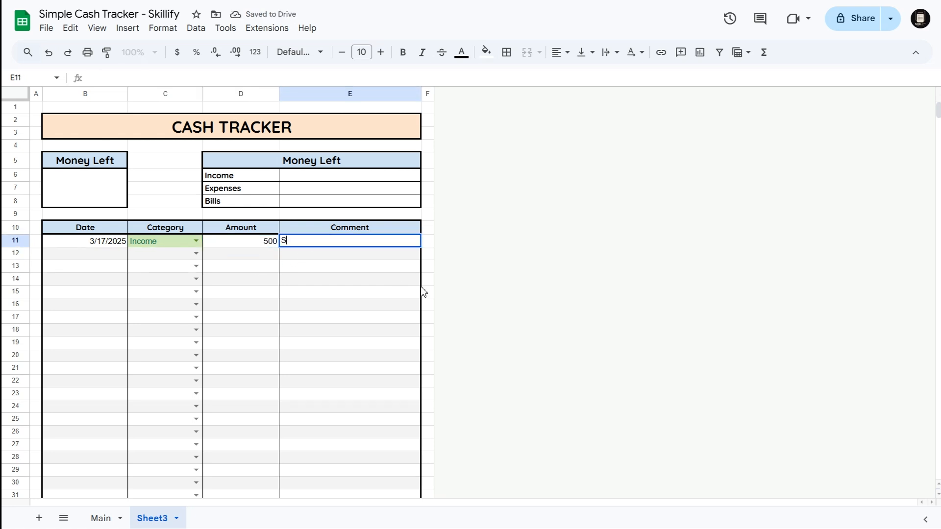
{"action": "type", "text": "alary"}
{"action": "key", "text": "Return"}
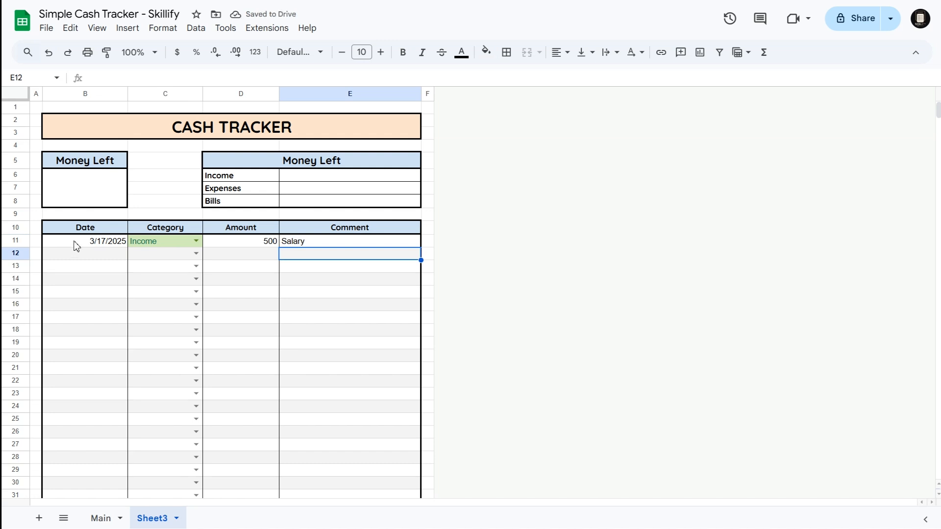
Set the font of the transaction cells B11:E40 to Quicksand.
{"action": "left_click_drag", "start_coordinate": [76, 245], "coordinate": [345, 429]}
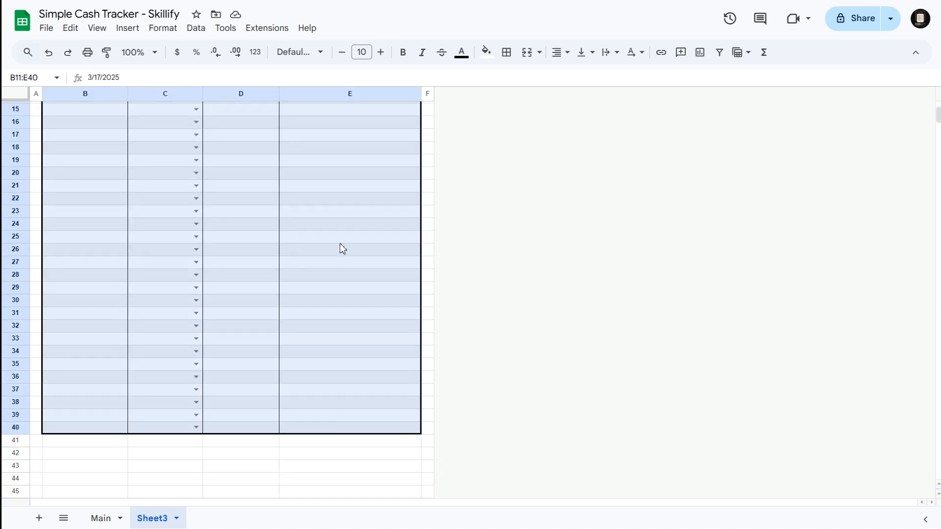
{"action": "scroll", "coordinate": [348, 264], "scroll_direction": "up", "scroll_amount": 4}
{"action": "left_click", "coordinate": [316, 52]}
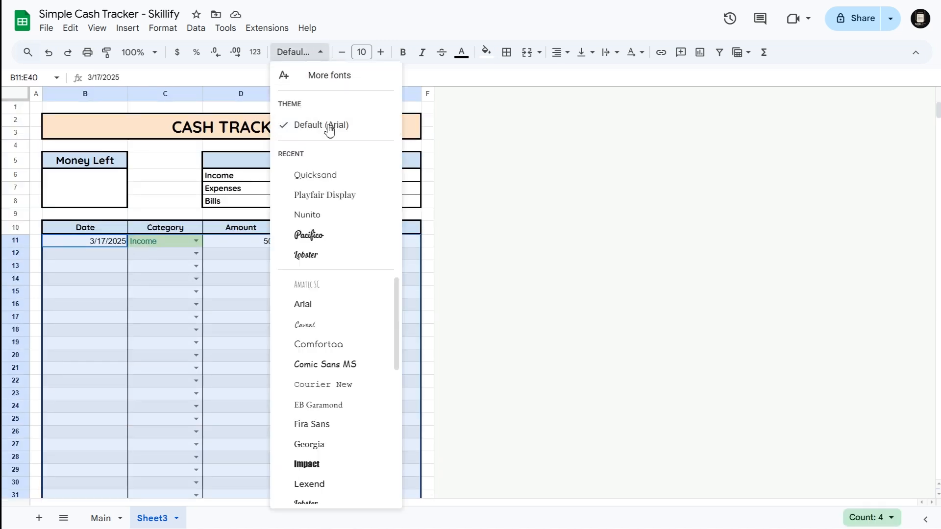
{"action": "left_click", "coordinate": [330, 177]}
Center the transaction cells B11:E40 horizontally, align them to the vertical middle, and make them bold.
{"action": "left_click", "coordinate": [559, 53]}
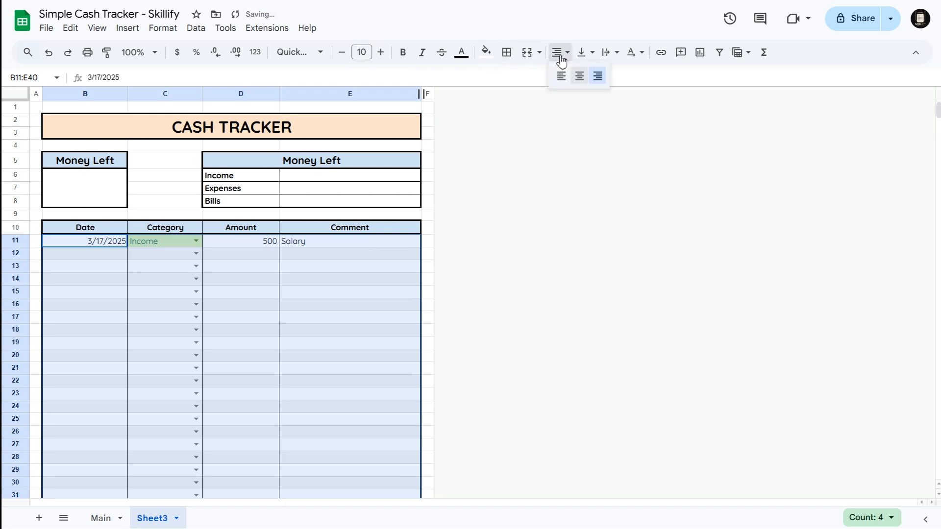
{"action": "left_click", "coordinate": [580, 74]}
{"action": "left_click", "coordinate": [585, 55]}
{"action": "left_click", "coordinate": [605, 77]}
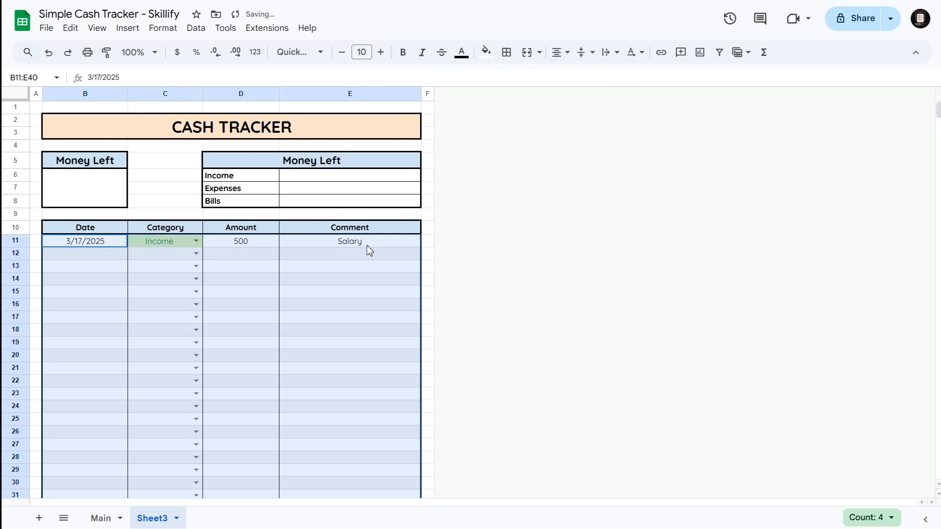
{"action": "left_click", "coordinate": [403, 56]}
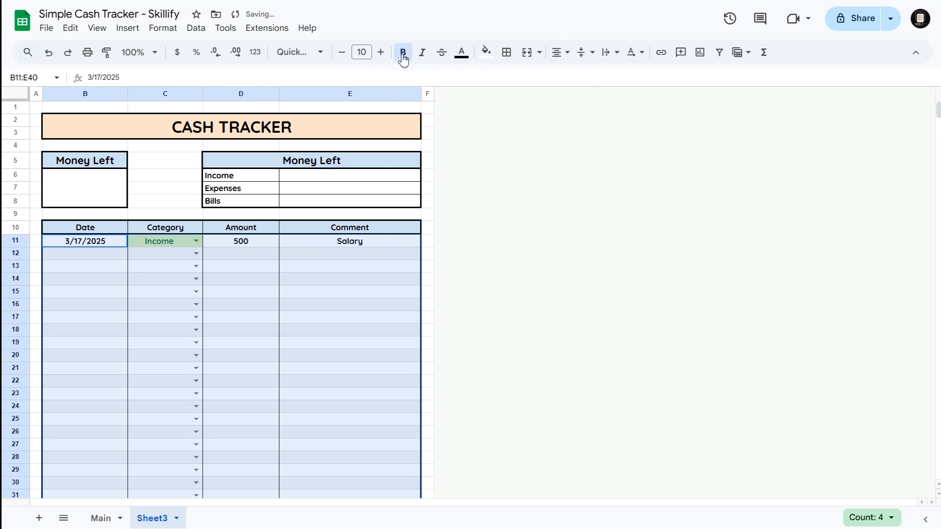
{"action": "left_click", "coordinate": [354, 371]}
Format the Amount cells D11:D40 with the Currency rounded number format.
{"action": "left_click", "coordinate": [244, 244]}
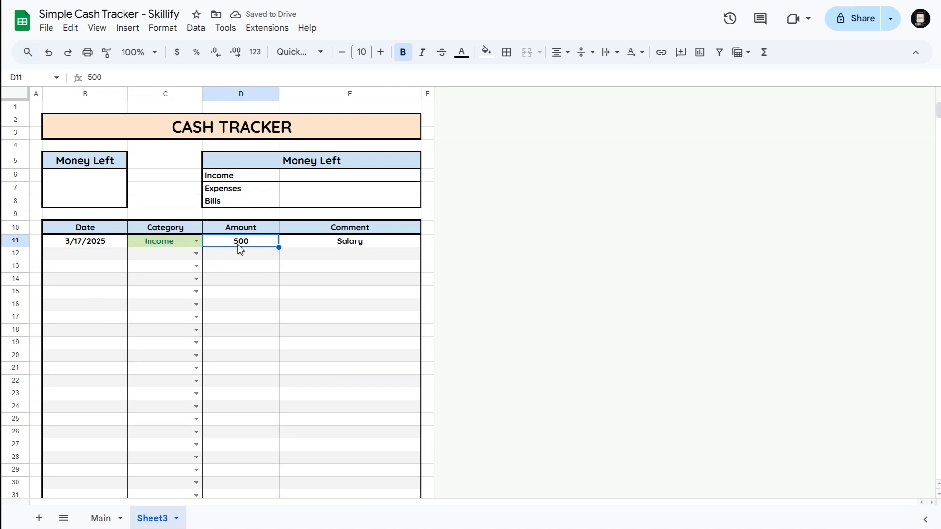
{"action": "left_click_drag", "start_coordinate": [259, 246], "coordinate": [248, 481]}
{"action": "scroll", "coordinate": [268, 329], "scroll_direction": "up", "scroll_amount": 5}
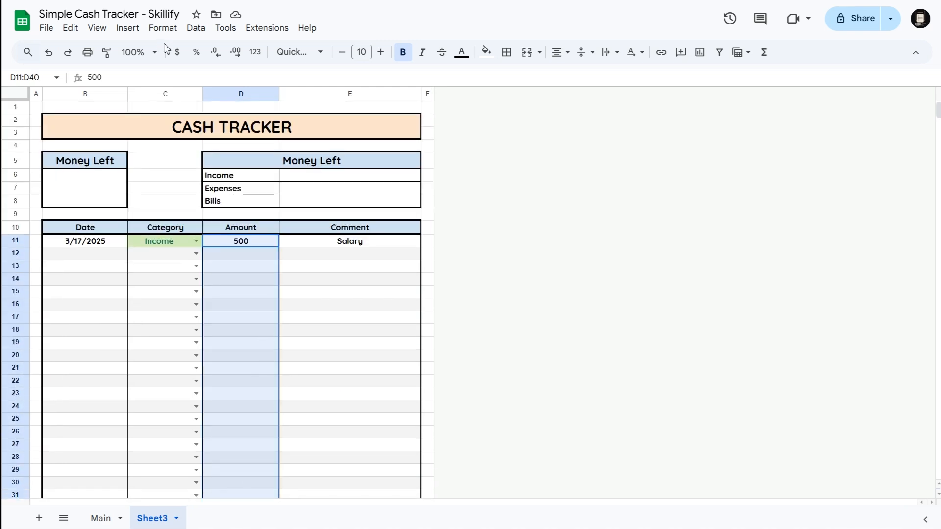
{"action": "left_click", "coordinate": [164, 29]}
{"action": "mouse_move", "coordinate": [239, 102]}
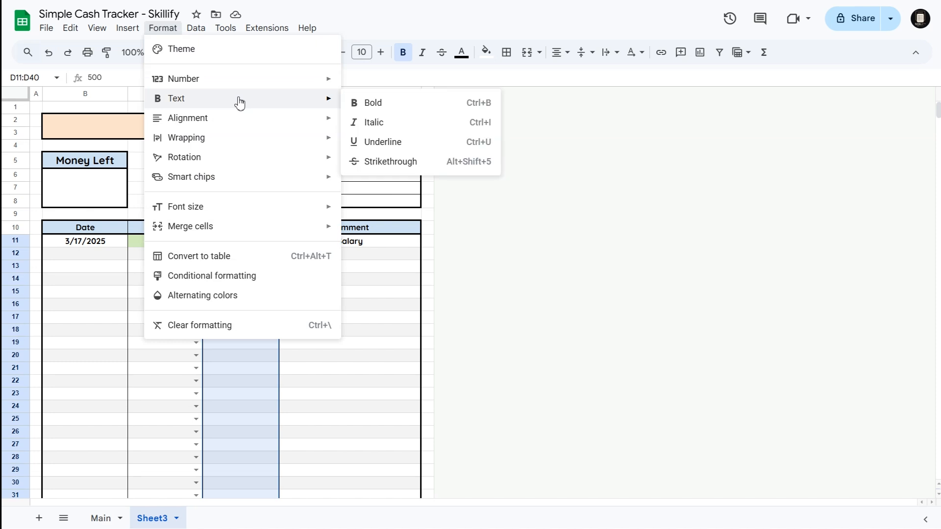
{"action": "mouse_move", "coordinate": [245, 82]}
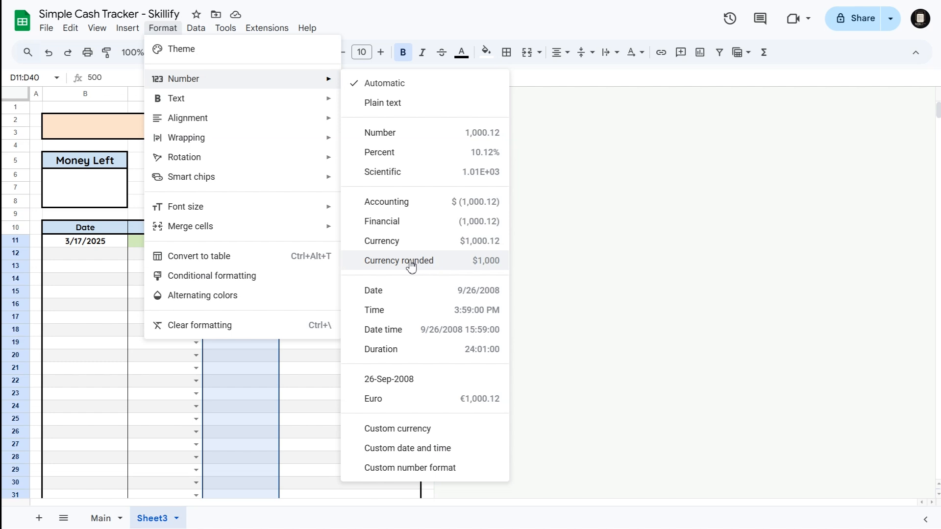
{"action": "left_click", "coordinate": [449, 269]}
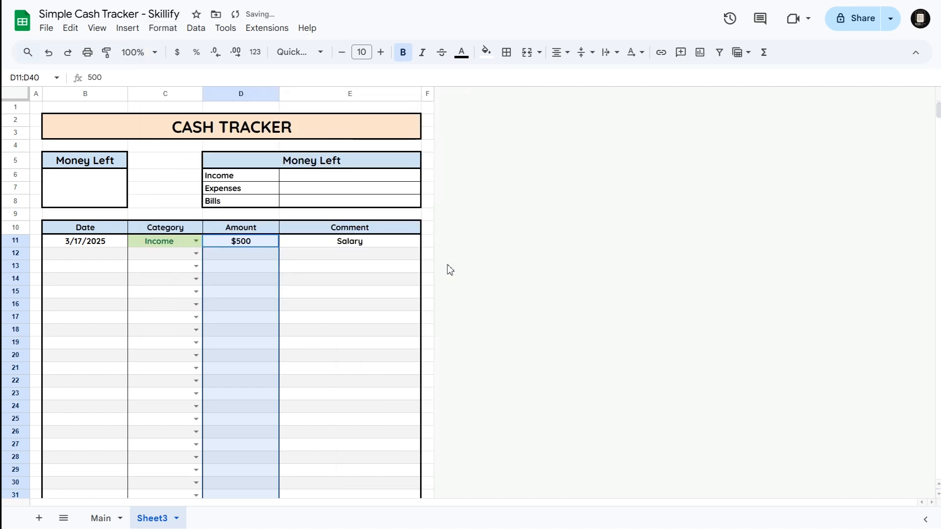
{"action": "left_click", "coordinate": [251, 261]}
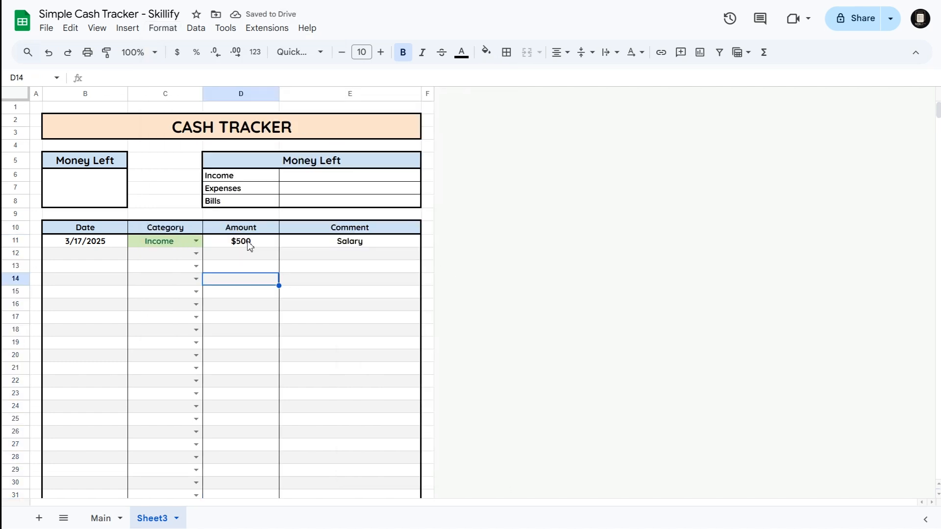
Browse the custom currencies available for D11:D40, search them for "ye", and leave without applying any.
{"action": "left_click_drag", "start_coordinate": [248, 243], "coordinate": [259, 427]}
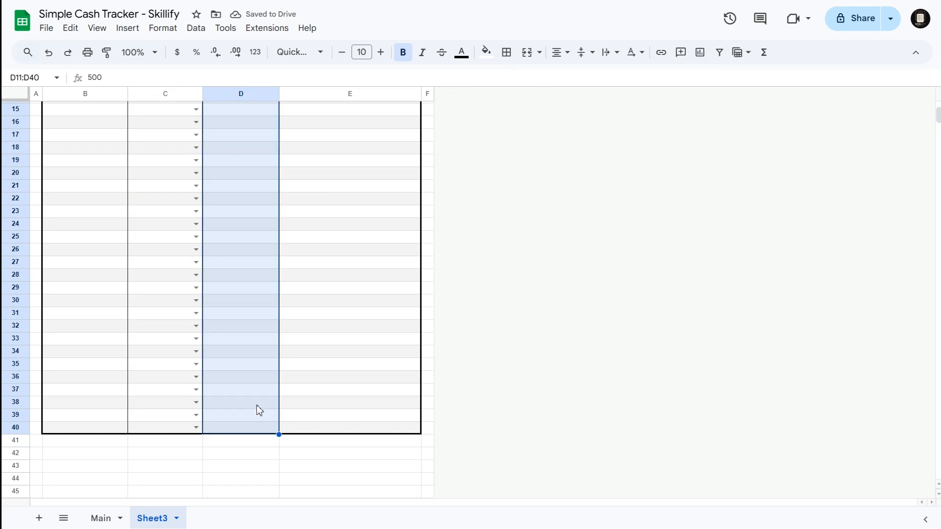
{"action": "scroll", "coordinate": [275, 357], "scroll_direction": "up", "scroll_amount": 5}
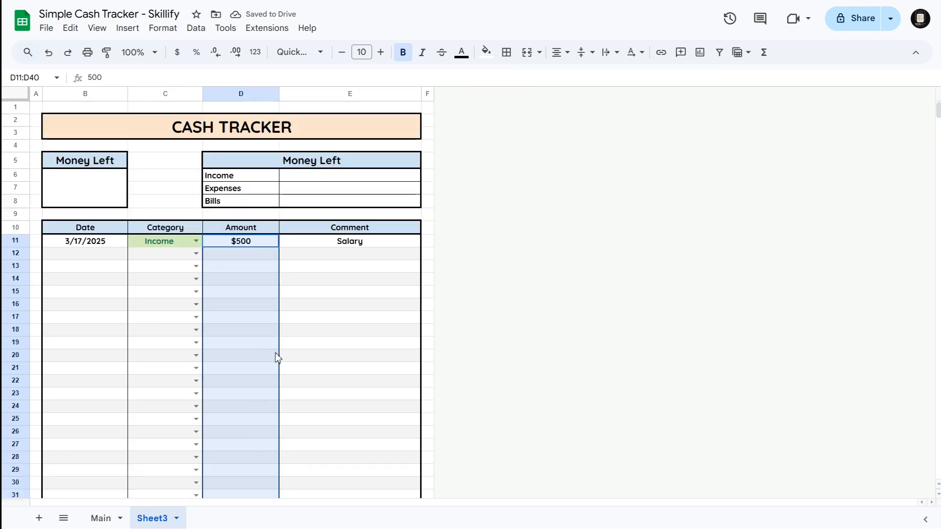
{"action": "left_click", "coordinate": [163, 28]}
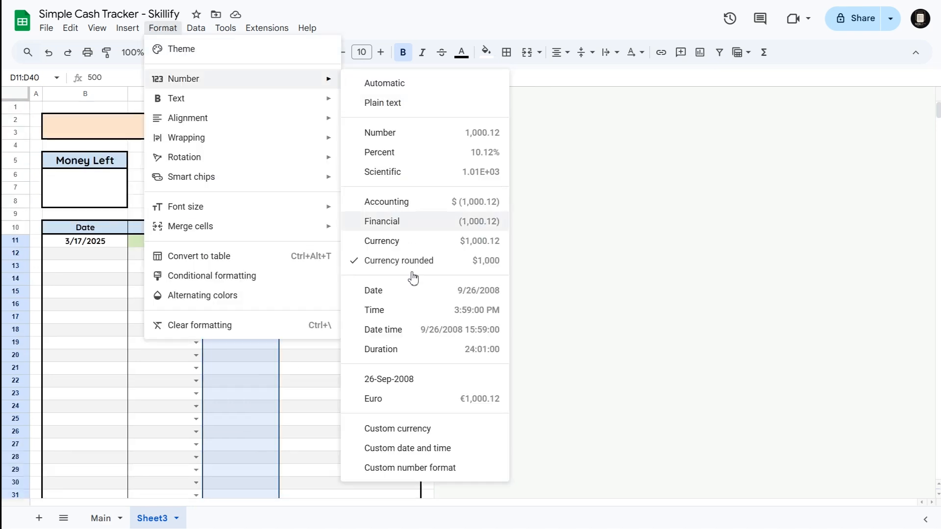
{"action": "left_click", "coordinate": [446, 430]}
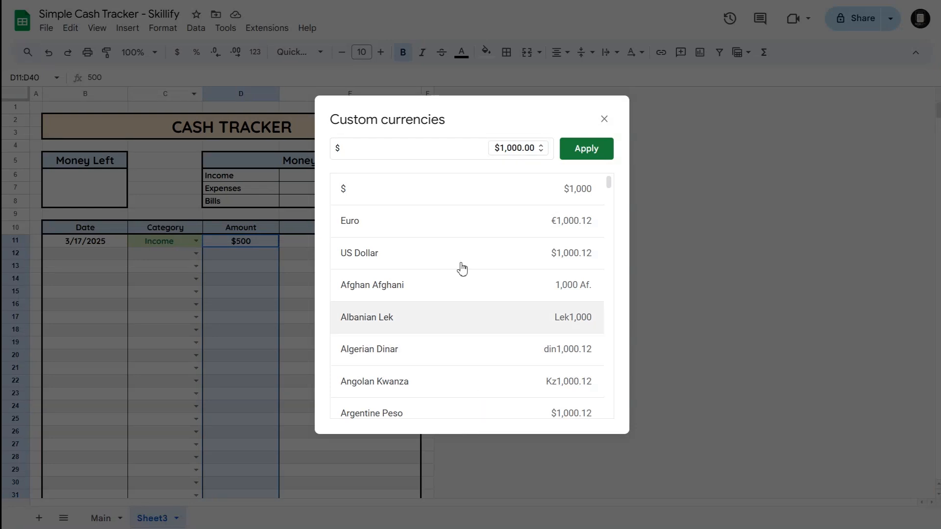
{"action": "scroll", "coordinate": [448, 314], "scroll_direction": "down", "scroll_amount": 6}
{"action": "scroll", "coordinate": [451, 318], "scroll_direction": "down", "scroll_amount": 8}
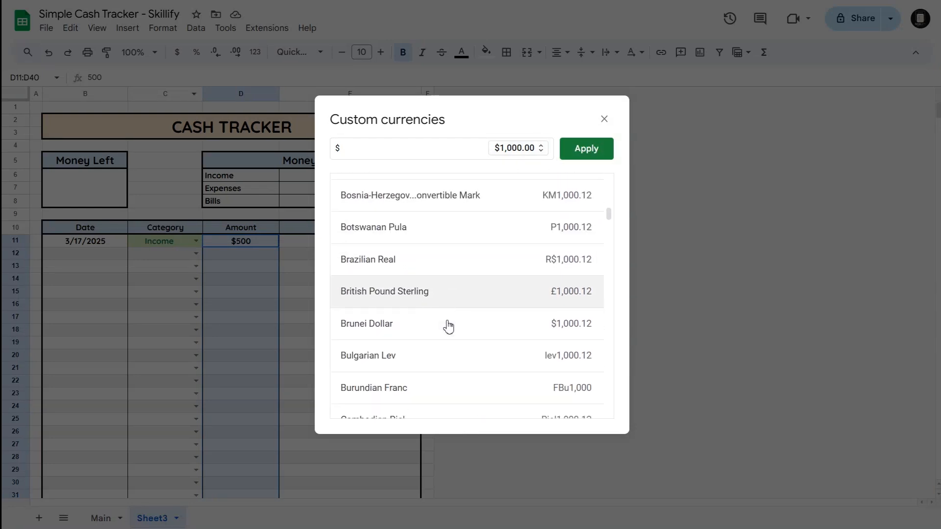
{"action": "scroll", "coordinate": [456, 317], "scroll_direction": "up", "scroll_amount": 15}
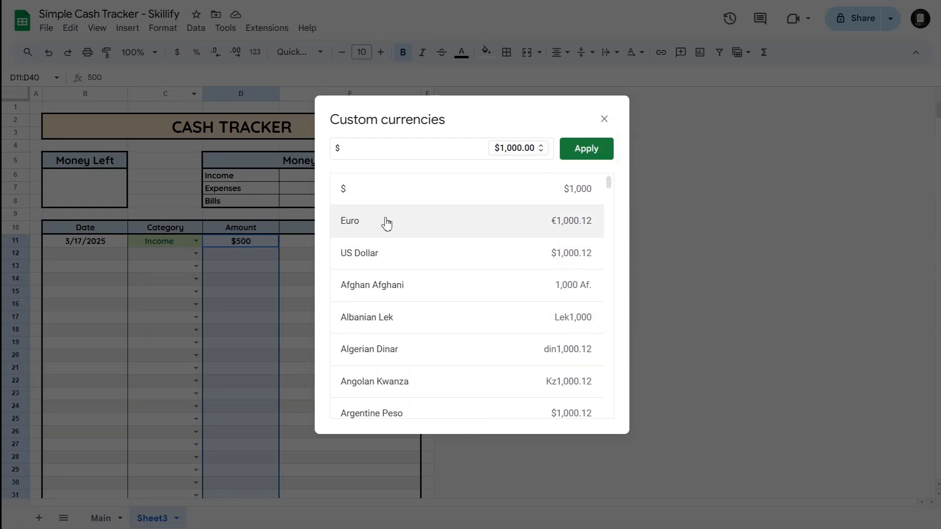
{"action": "double_click", "coordinate": [381, 146]}
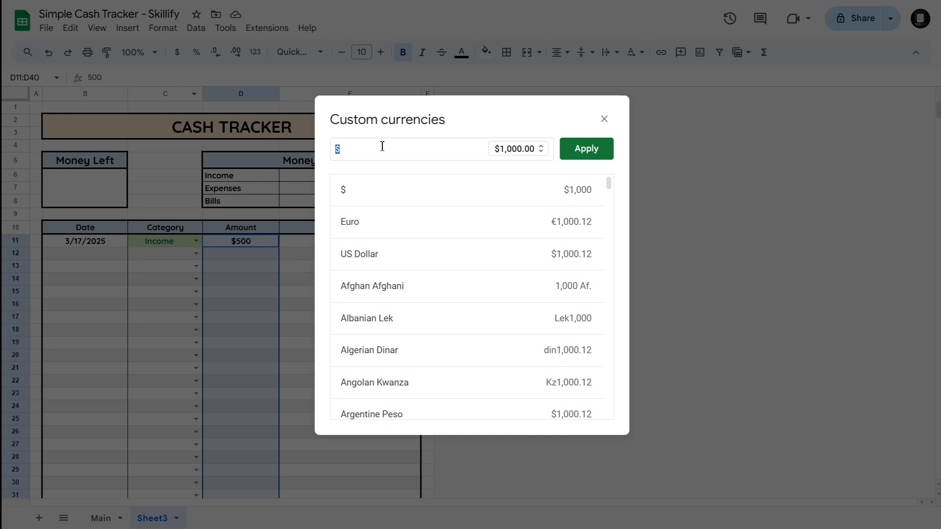
{"action": "type", "text": "ye"}
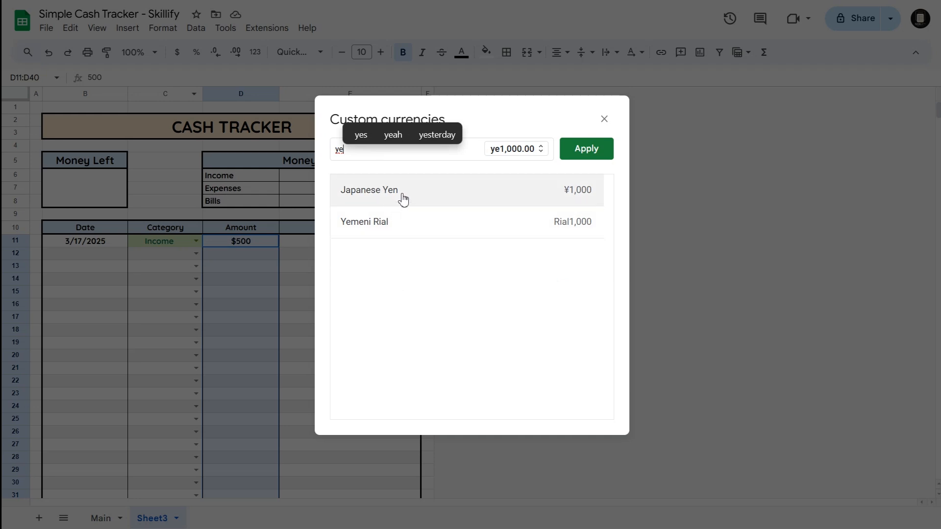
{"action": "left_click", "coordinate": [606, 121]}
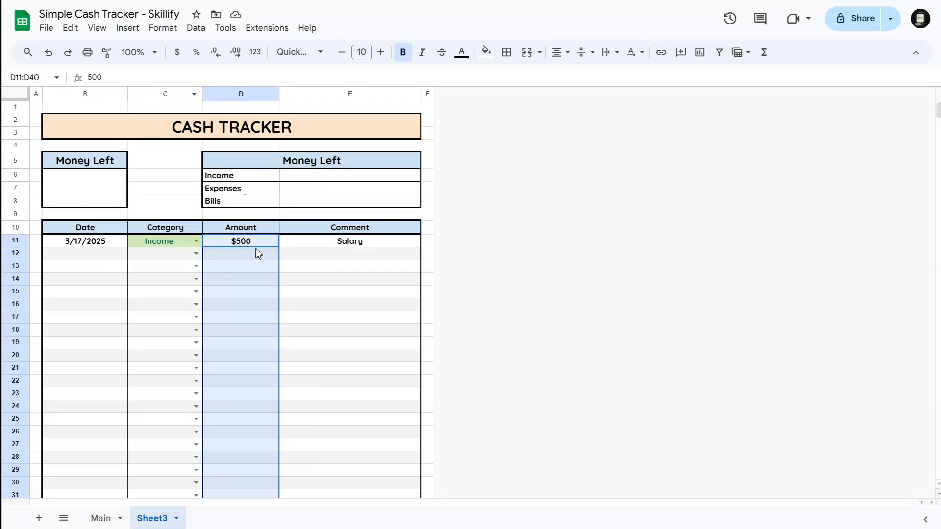
{"action": "left_click", "coordinate": [163, 175]}
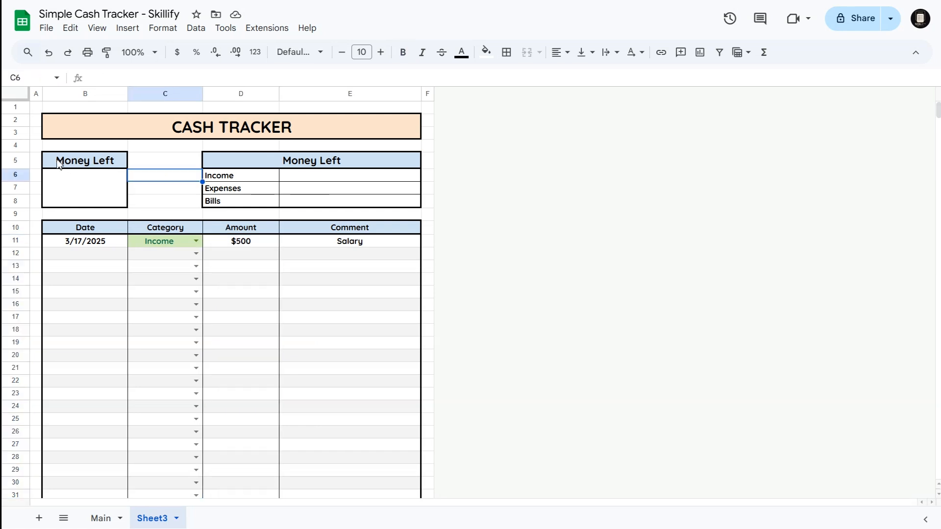
Enter =SUMIF($C$11:$C$40,D6,$D$11:$D$40) in E6 to total the Income amounts.
{"action": "left_click", "coordinate": [353, 180]}
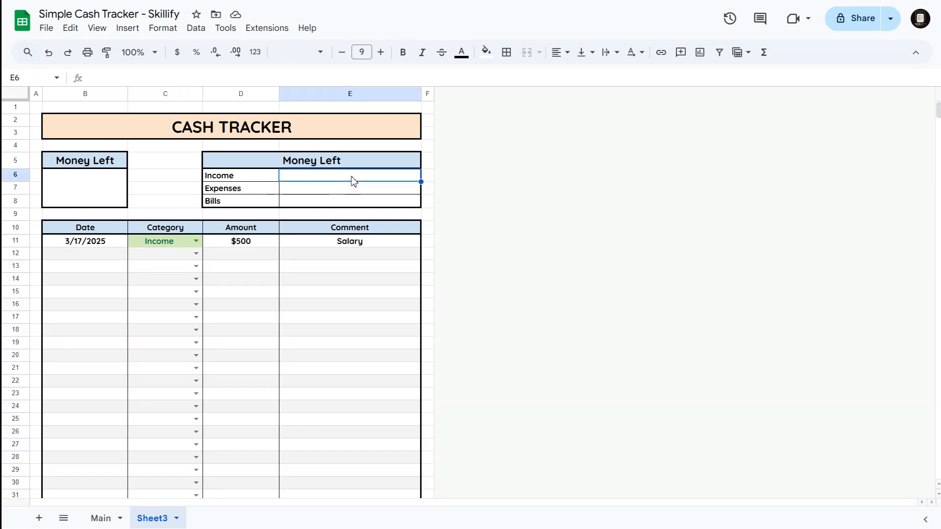
{"action": "type", "text": "=sumif"}
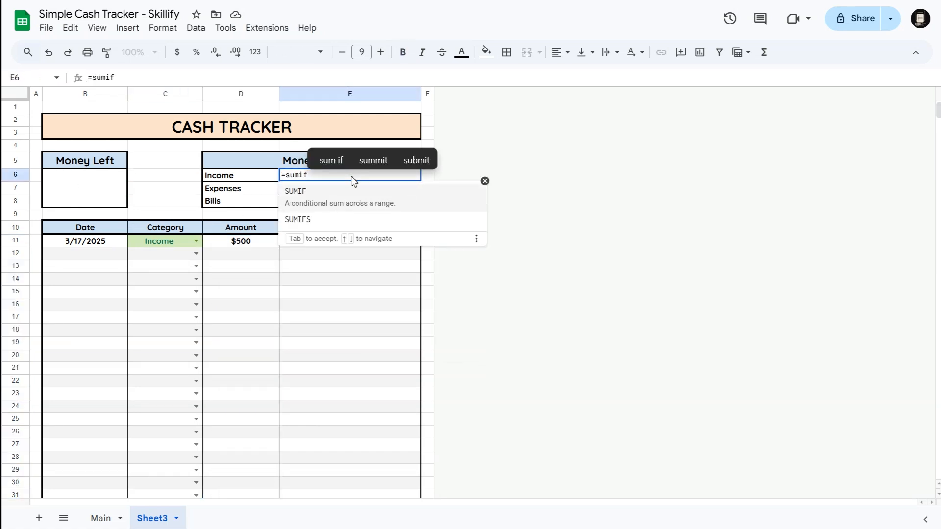
{"action": "key", "text": "Tab"}
{"action": "left_click_drag", "start_coordinate": [157, 241], "coordinate": [147, 413]}
{"action": "scroll", "coordinate": [224, 279], "scroll_direction": "up", "scroll_amount": 5}
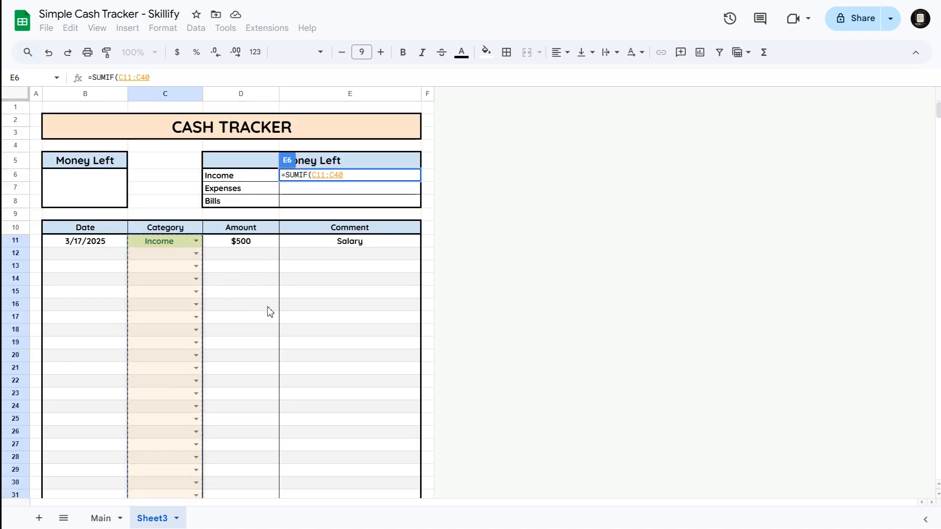
{"action": "key", "text": "F4"}
{"action": "type", "text": ","}
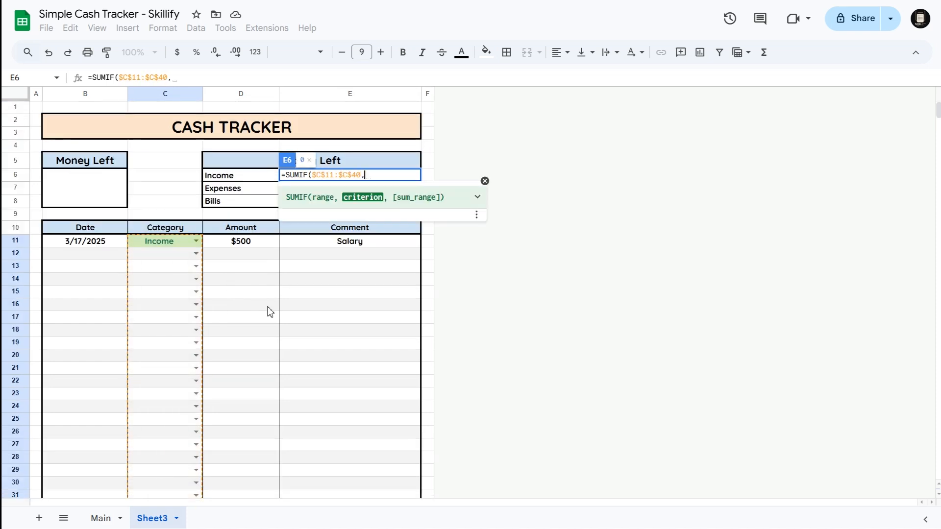
{"action": "left_click", "coordinate": [234, 184]}
{"action": "type", "text": ","}
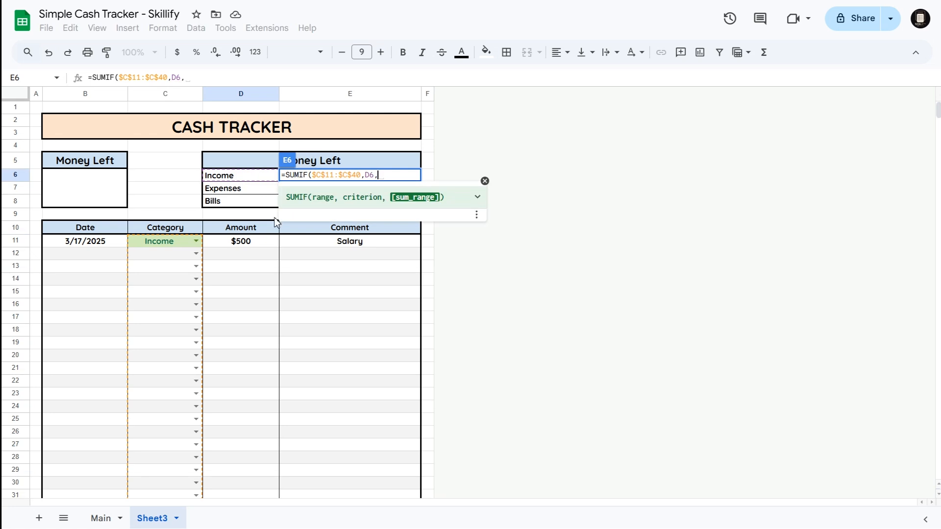
{"action": "left_click_drag", "start_coordinate": [224, 245], "coordinate": [266, 382]}
{"action": "scroll", "coordinate": [267, 382], "scroll_direction": "up", "scroll_amount": 5}
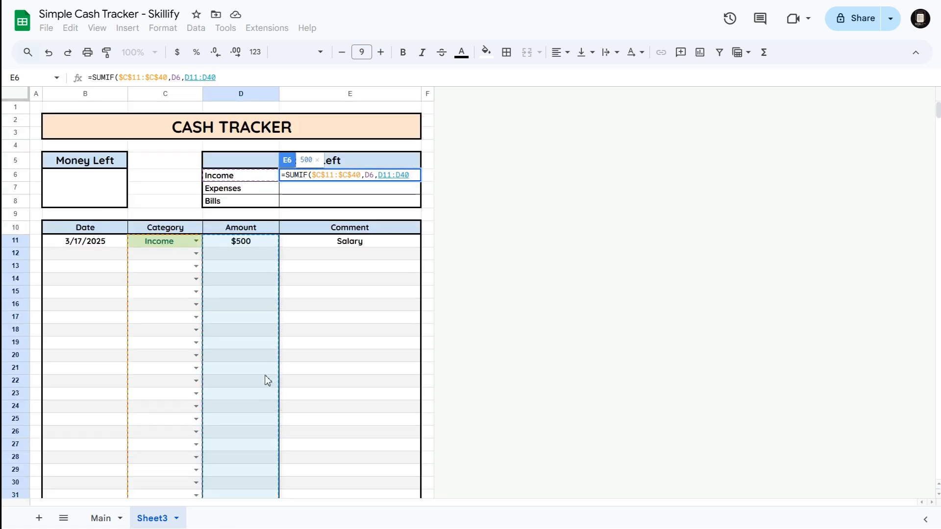
{"action": "key", "text": "F4"}
{"action": "type", "text": ")"}
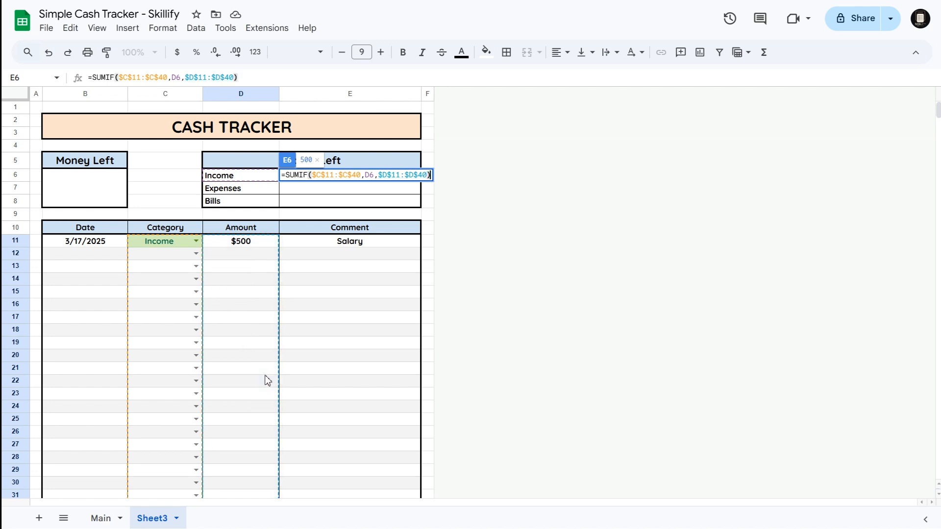
{"action": "key", "text": "Return"}
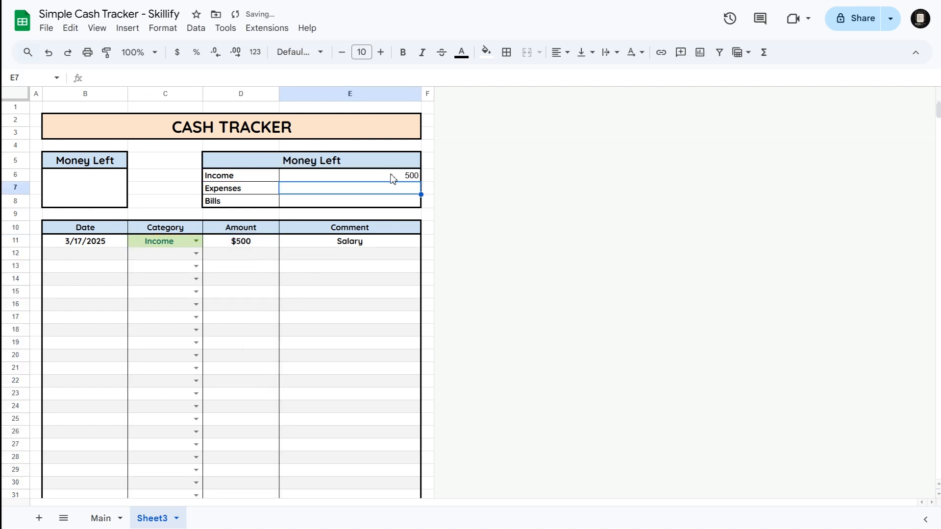
Try filling the Income formula from E6 down through E8, and undo the fill.
{"action": "key", "text": "Up"}
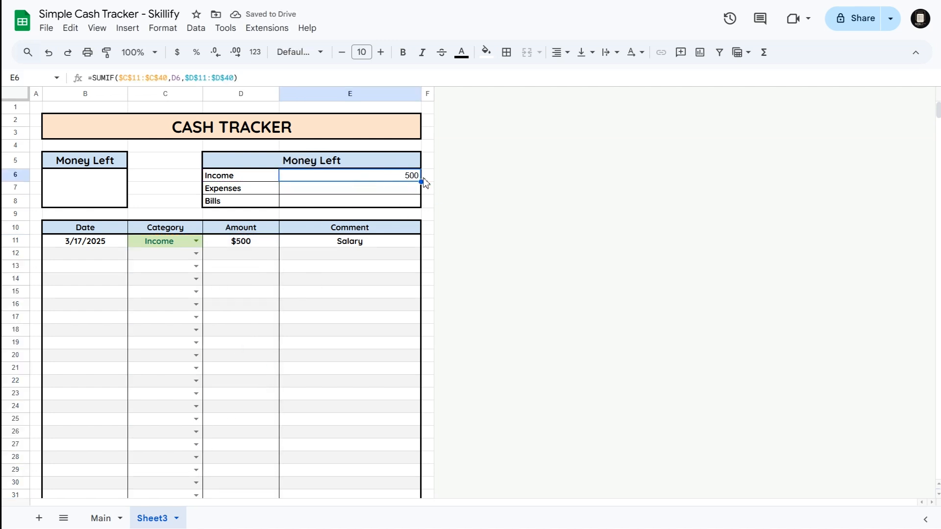
{"action": "left_click_drag", "start_coordinate": [421, 182], "coordinate": [420, 203]}
{"action": "left_click", "coordinate": [427, 267]}
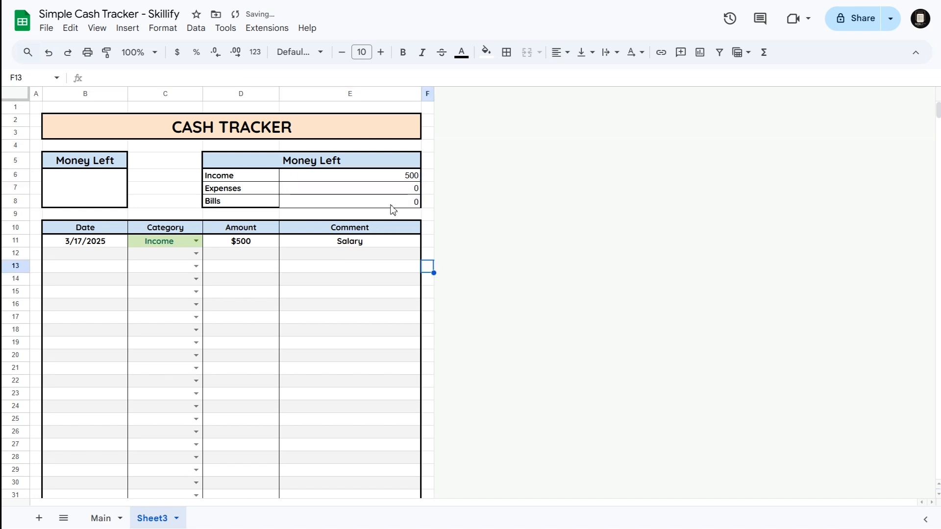
{"action": "left_click_drag", "start_coordinate": [233, 160], "coordinate": [391, 205]}
{"action": "key", "text": "ctrl+z"}
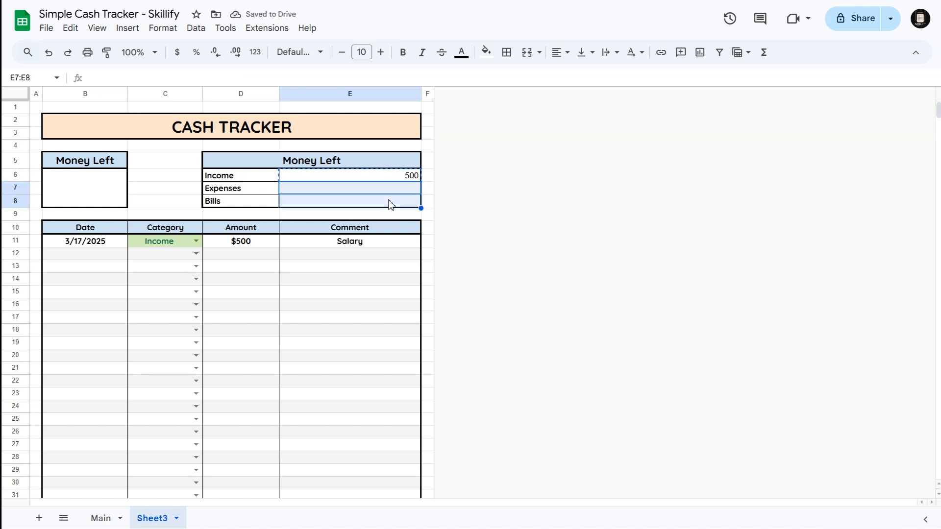
Paste only the formula copied from E6 into the Expenses and Bills cells E7:E8.
{"action": "right_click", "coordinate": [362, 195]}
{"action": "mouse_move", "coordinate": [496, 173]}
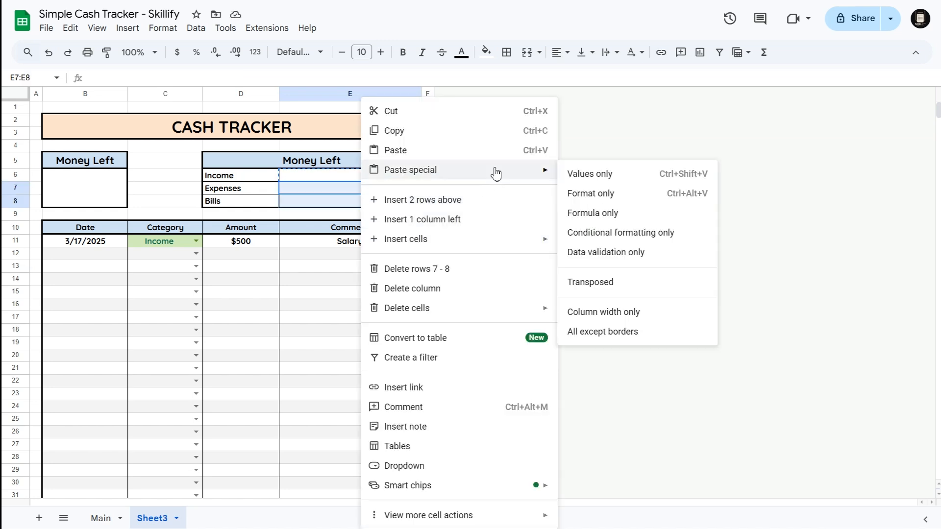
{"action": "left_click", "coordinate": [640, 213]}
{"action": "left_click", "coordinate": [426, 215]}
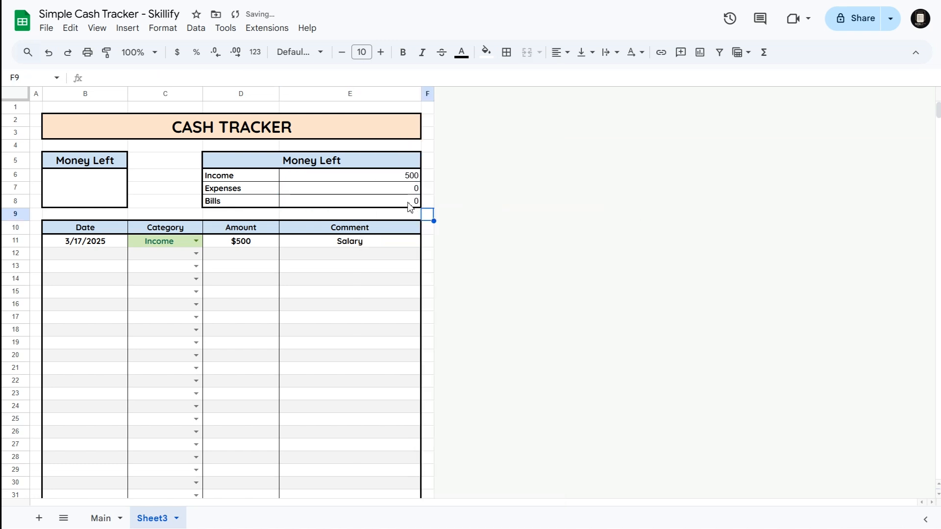
Format the totals in E6:E8 with bold Quicksand and the Currency rounded number format.
{"action": "left_click_drag", "start_coordinate": [396, 177], "coordinate": [391, 199]}
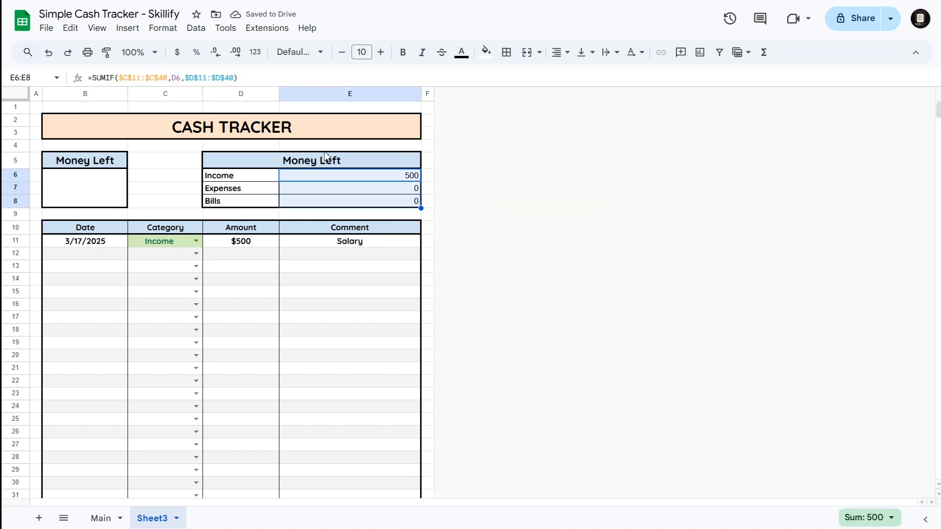
{"action": "left_click", "coordinate": [299, 52]}
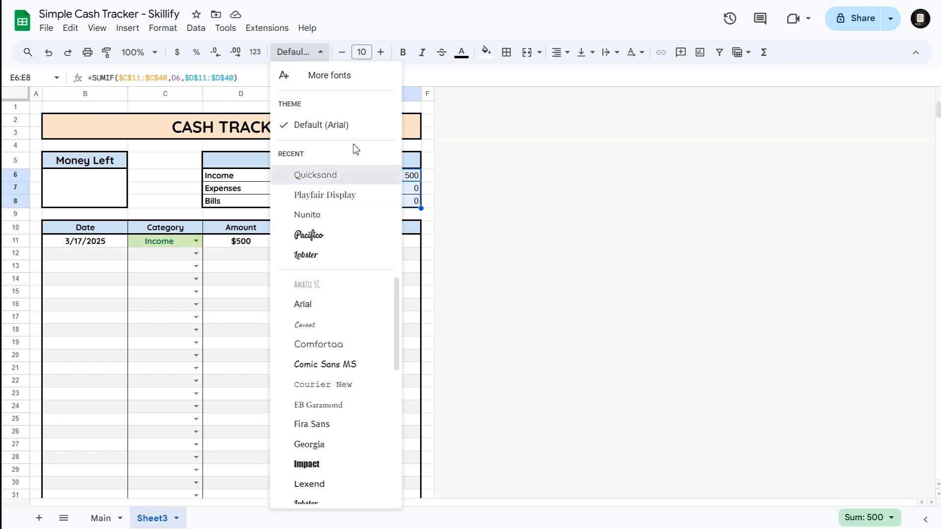
{"action": "left_click", "coordinate": [323, 175]}
{"action": "left_click", "coordinate": [402, 52]}
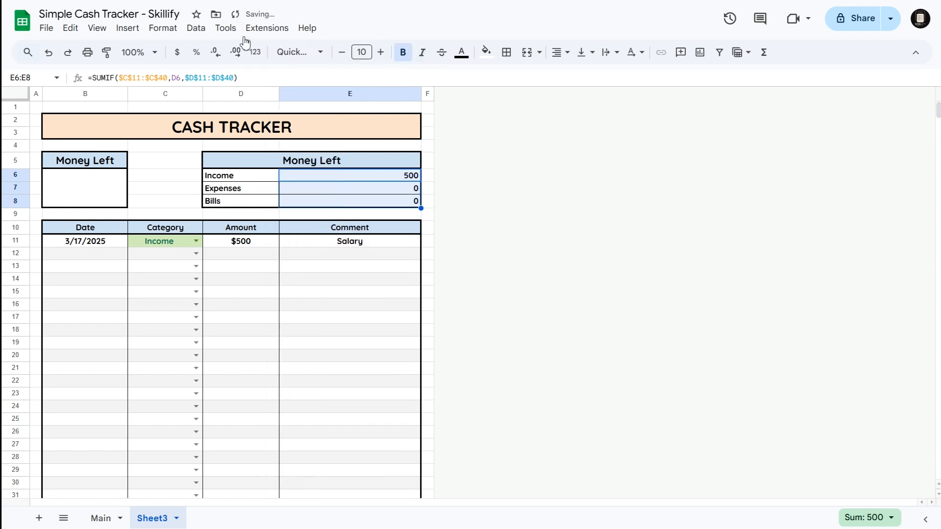
{"action": "left_click", "coordinate": [163, 28]}
{"action": "mouse_move", "coordinate": [203, 89]}
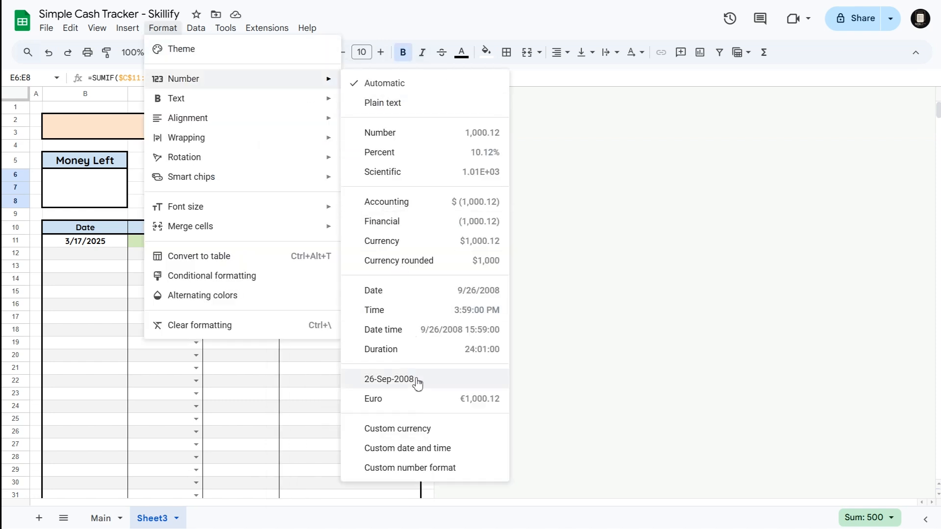
{"action": "left_click", "coordinate": [439, 268]}
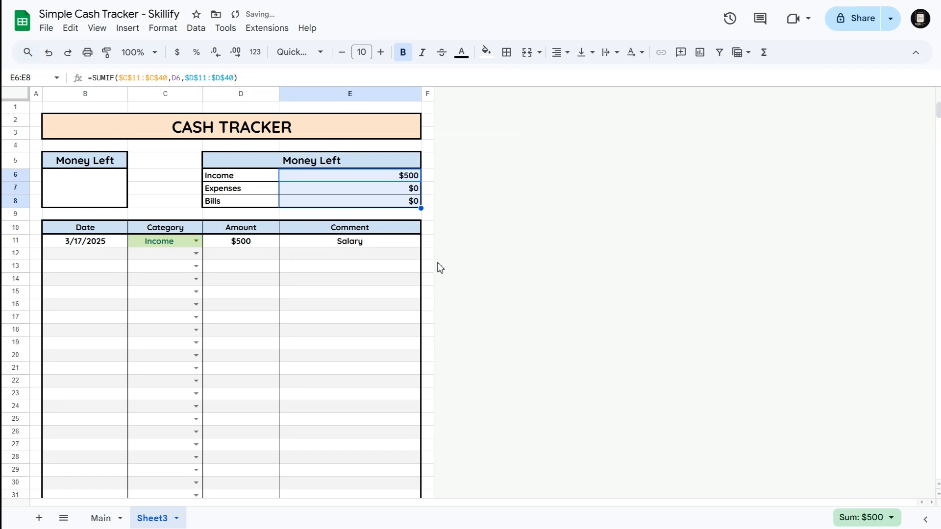
Increase the font size of the totals in E6:E8 to 13.
{"action": "left_click", "coordinate": [380, 52]}
{"action": "left_click", "coordinate": [381, 52]}
{"action": "left_click", "coordinate": [380, 52]}
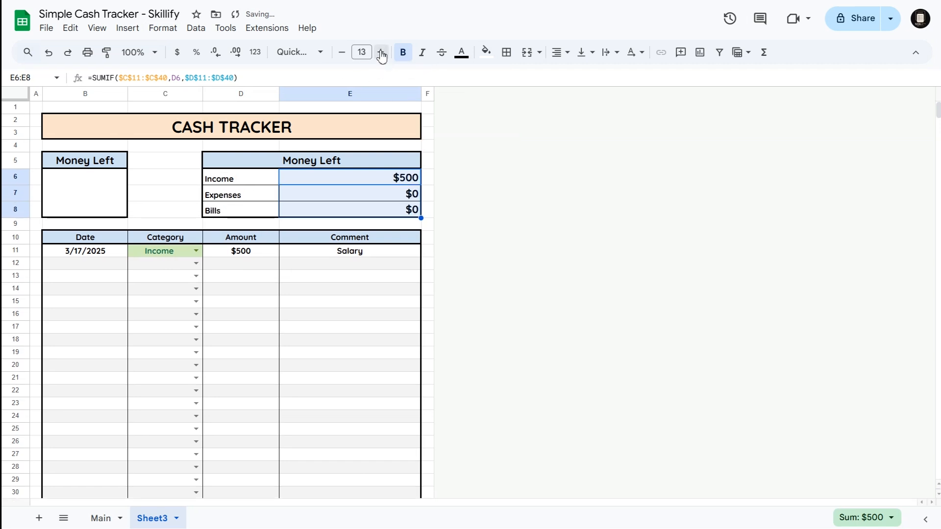
Align the contents of the summary cells D6:E8 vertically to the middle.
{"action": "left_click_drag", "start_coordinate": [260, 180], "coordinate": [354, 211]}
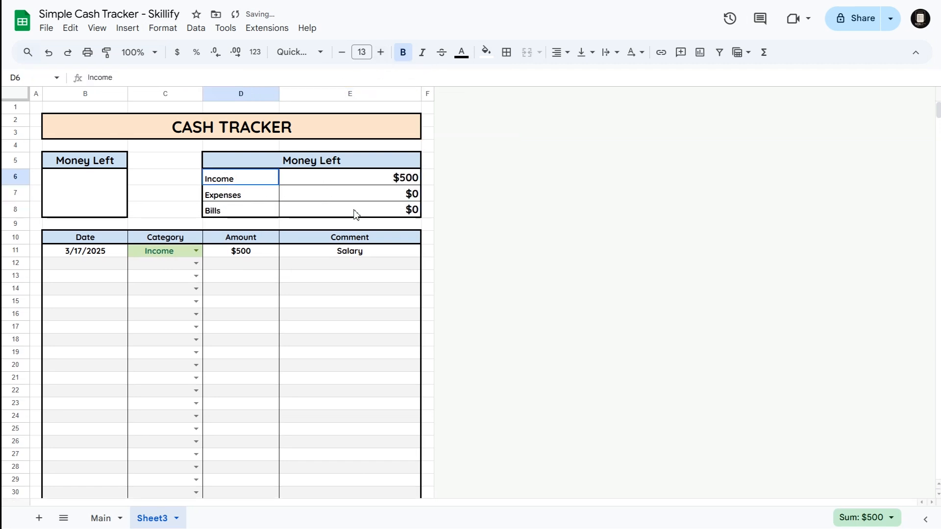
{"action": "left_click", "coordinate": [561, 52]}
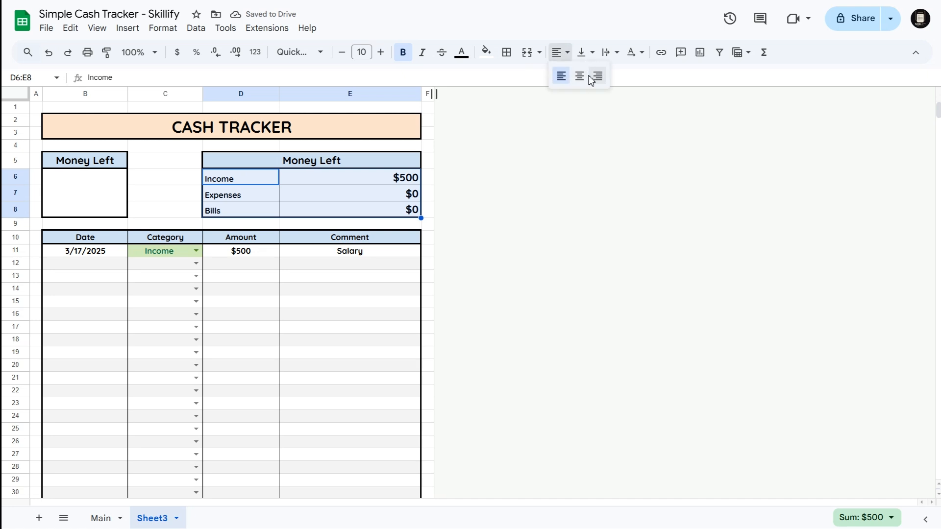
{"action": "left_click", "coordinate": [584, 52]}
{"action": "left_click", "coordinate": [607, 76]}
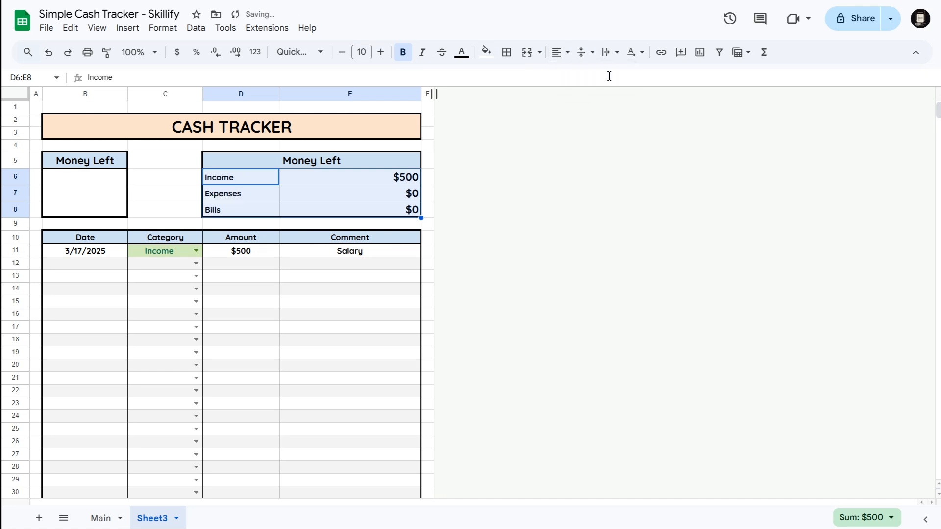
Reduce the font size of the Income, Expenses and Bills totals in E6:E8.
{"action": "left_click_drag", "start_coordinate": [289, 177], "coordinate": [291, 210]}
{"action": "left_click", "coordinate": [361, 53]}
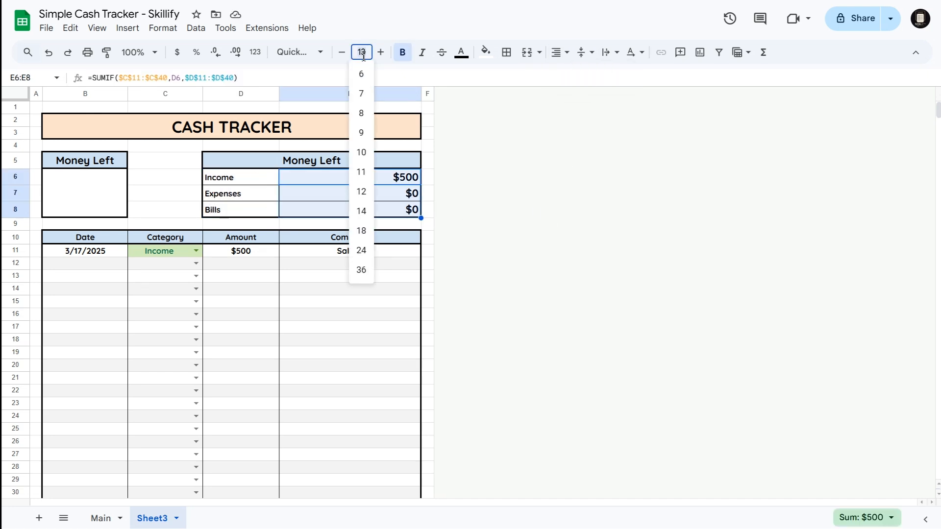
{"action": "left_click", "coordinate": [361, 151]}
{"action": "left_click", "coordinate": [241, 284]}
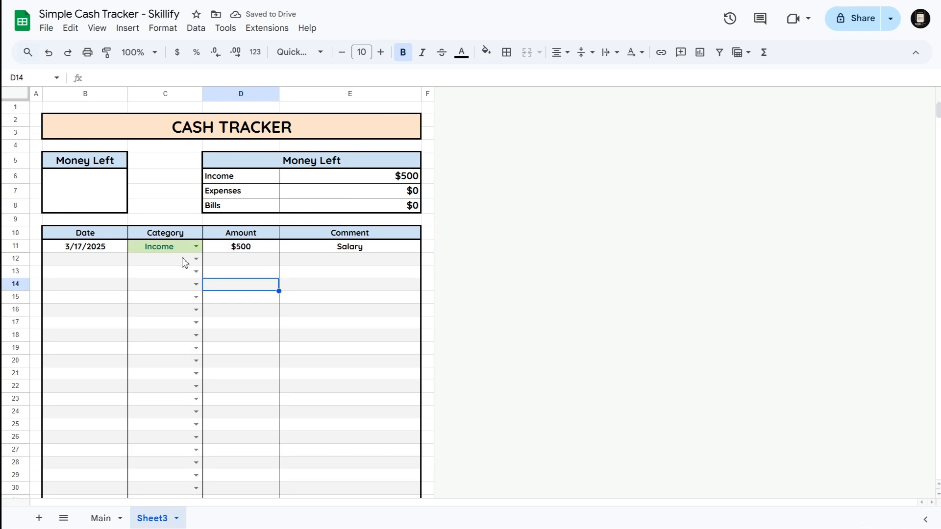
Record a transaction in row 12 with today's date, category Expenses, amount 200 and comment Gas.
{"action": "double_click", "coordinate": [103, 260]}
{"action": "left_click", "coordinate": [37, 419]}
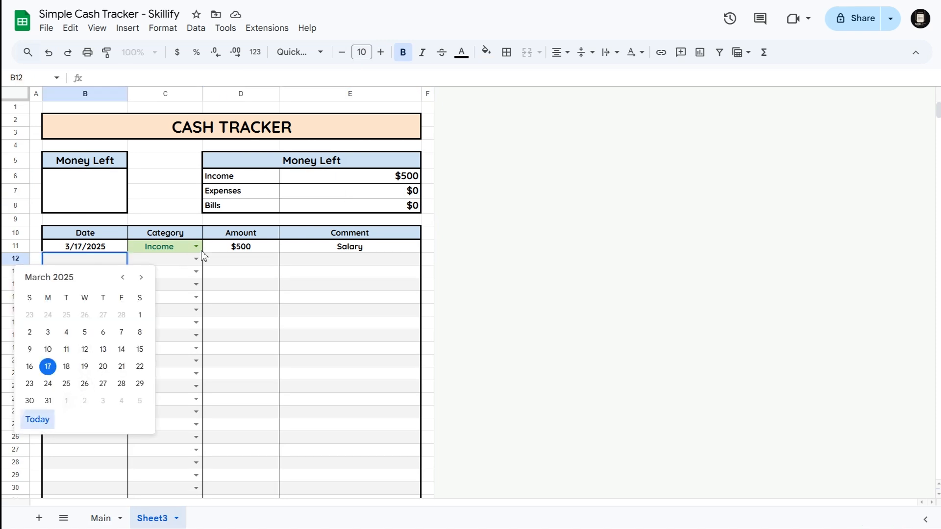
{"action": "left_click", "coordinate": [198, 259]}
{"action": "left_click", "coordinate": [150, 290]}
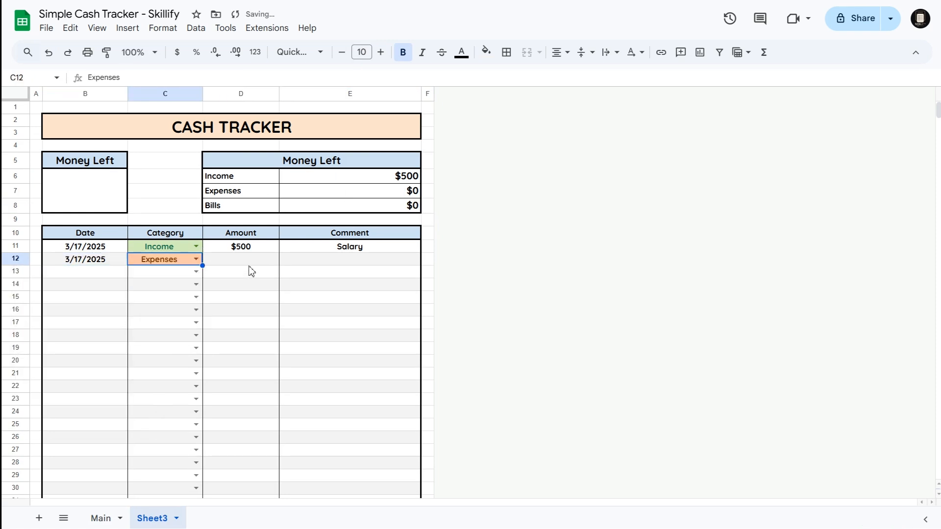
{"action": "left_click", "coordinate": [252, 261]}
{"action": "type", "text": "200"}
{"action": "key", "text": "Return"}
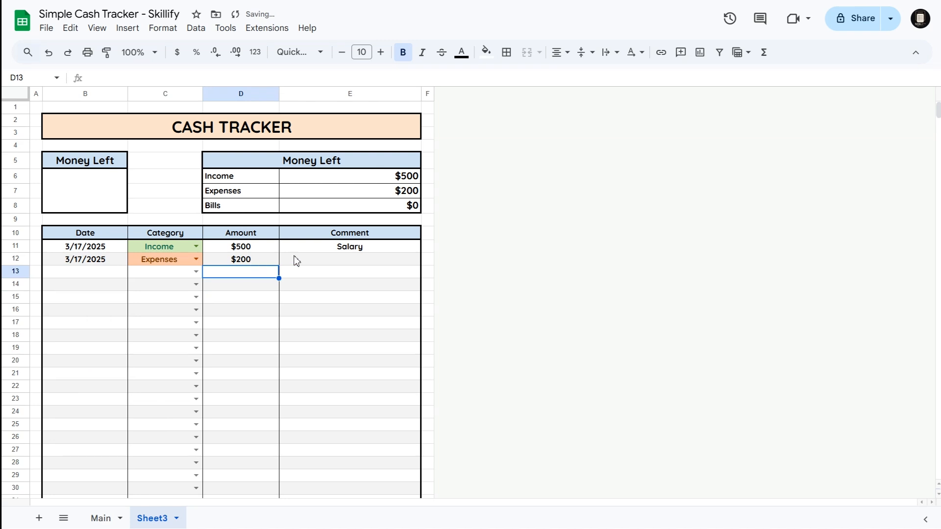
{"action": "left_click", "coordinate": [310, 265]}
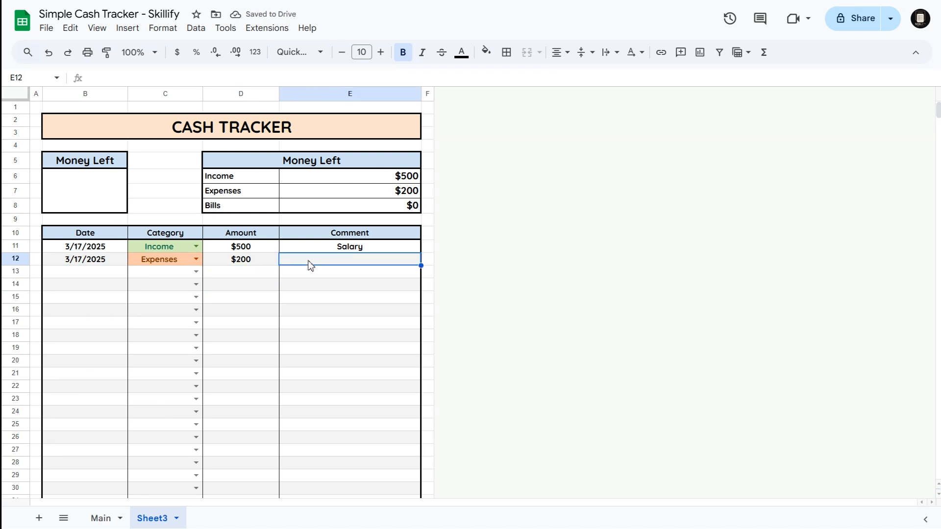
{"action": "type", "text": "Gas"}
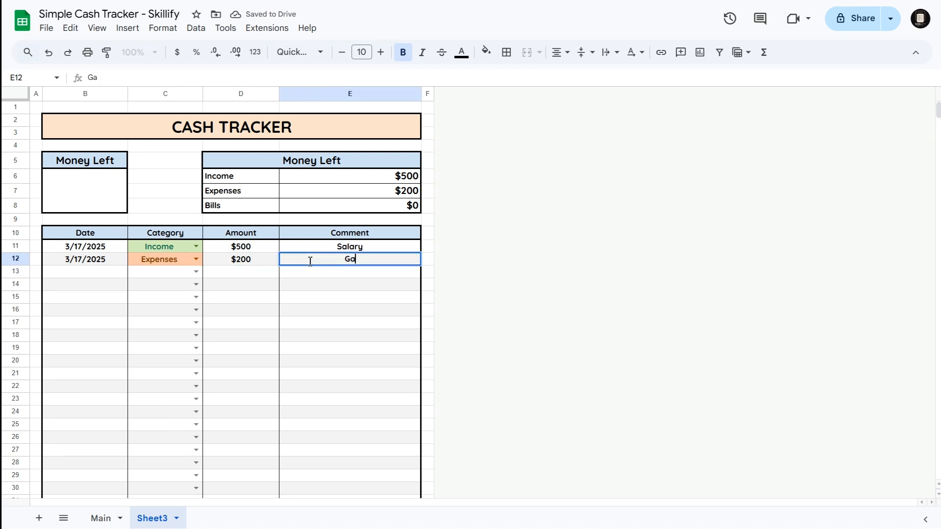
{"action": "key", "text": "Return"}
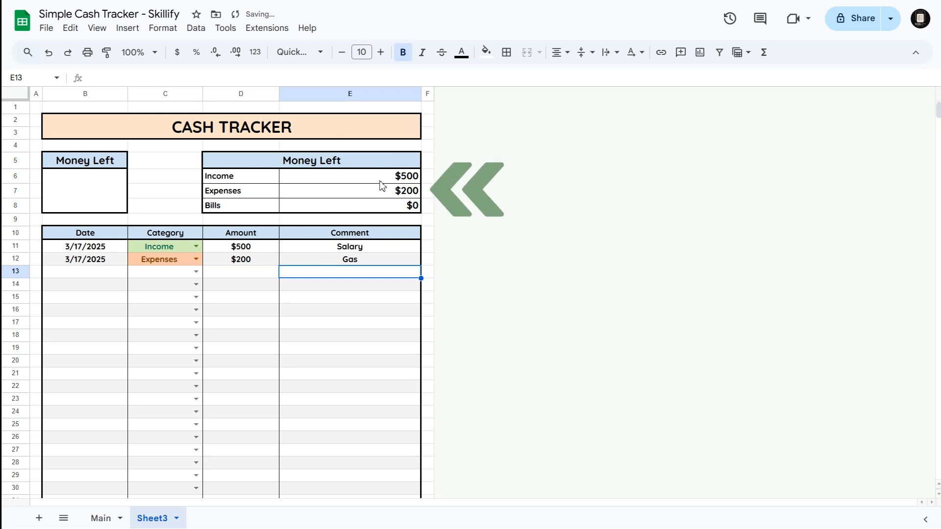
Enter =E6-E7-E8 in the merged Money Left cell B6:B8 to subtract Expenses and Bills from Income.
{"action": "left_click", "coordinate": [102, 210]}
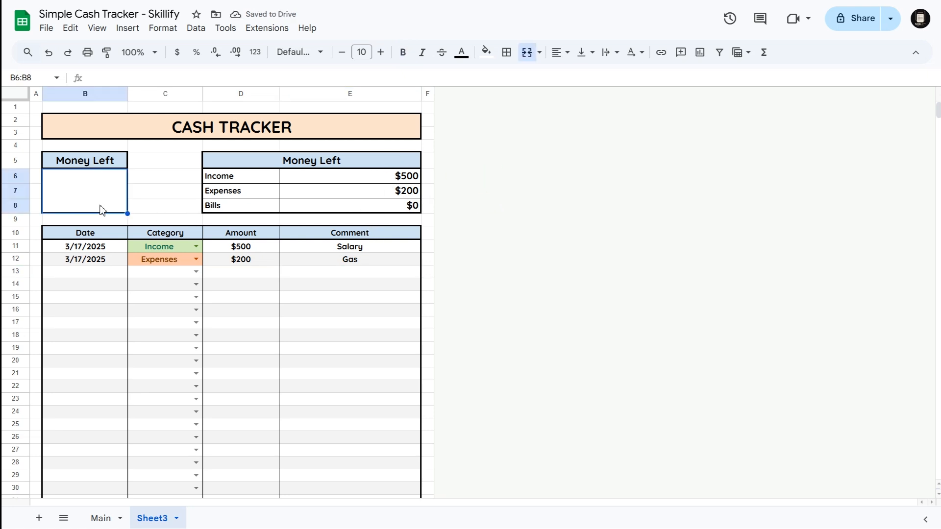
{"action": "type", "text": "="}
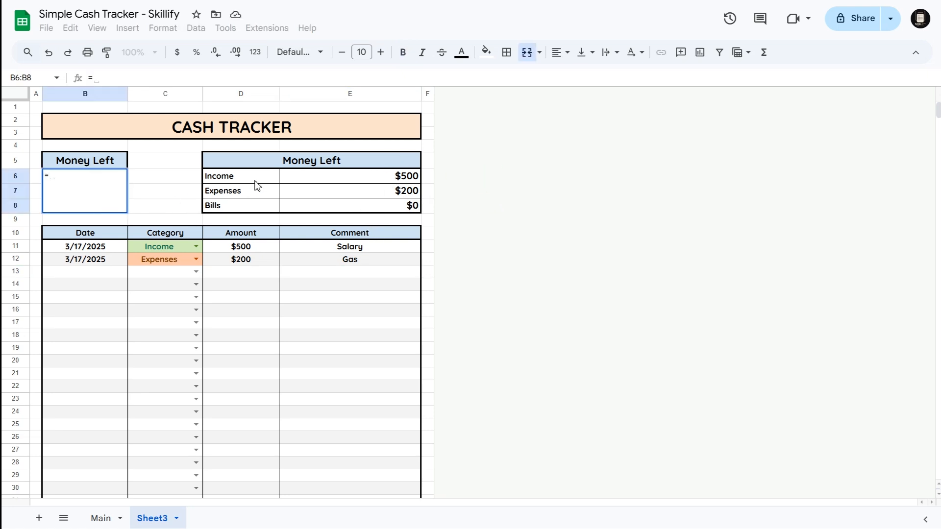
{"action": "left_click", "coordinate": [328, 182]}
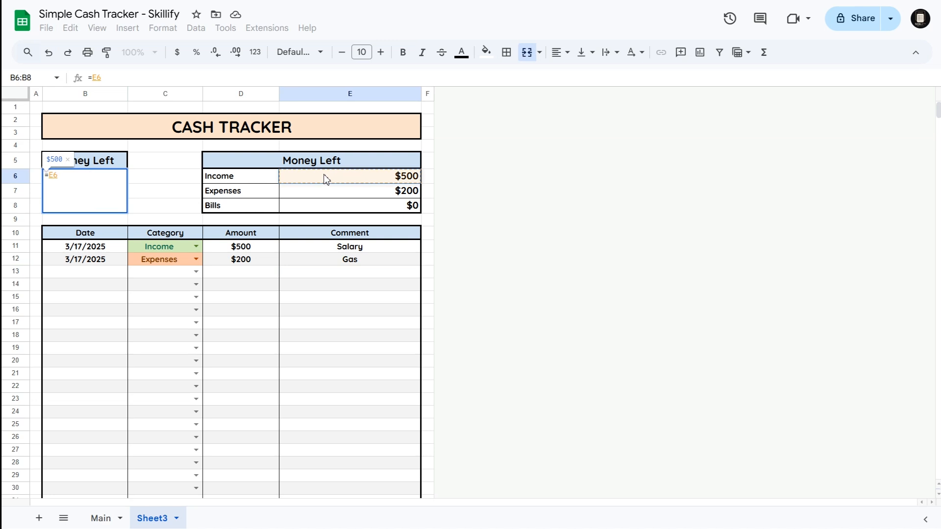
{"action": "type", "text": "-"}
{"action": "left_click", "coordinate": [322, 194]}
{"action": "type", "text": "-"}
{"action": "left_click", "coordinate": [330, 210]}
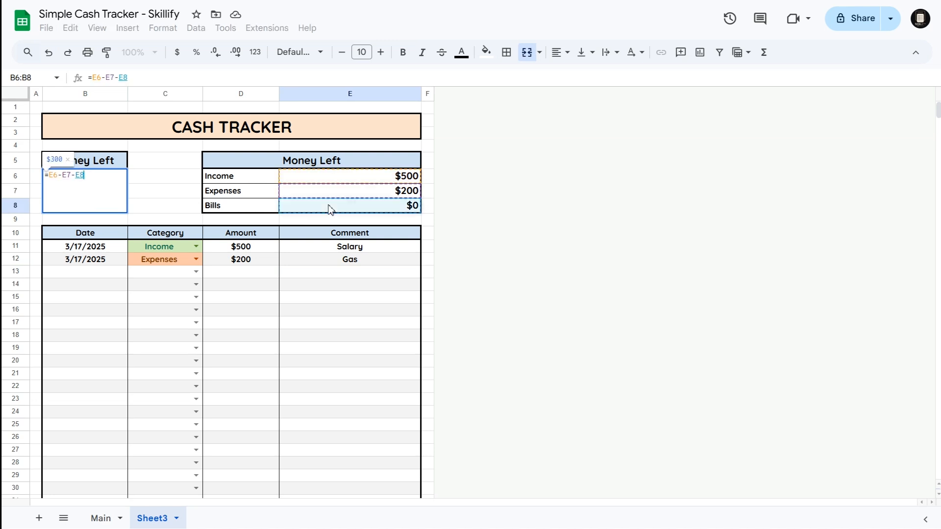
{"action": "key", "text": "Return"}
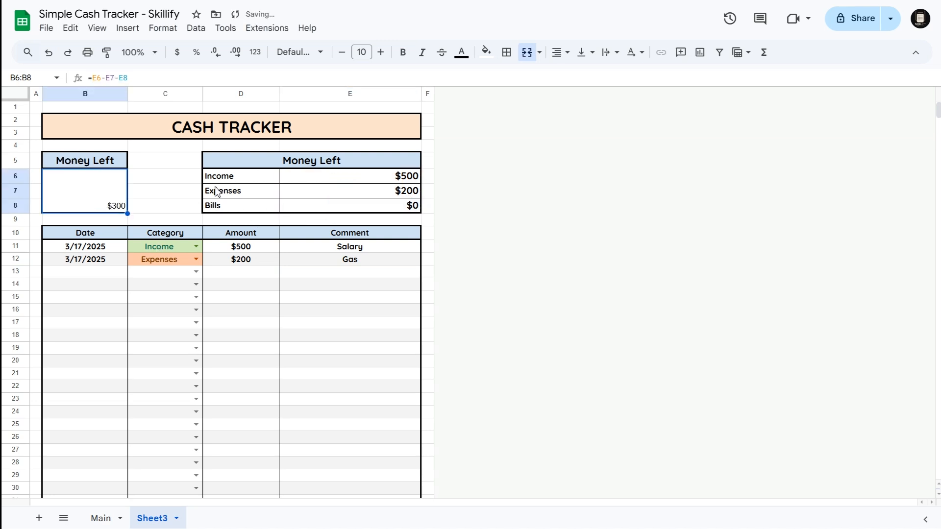
Format the Money Left amount in bold Quicksand and centre it horizontally and vertically in its merged cell.
{"action": "left_click", "coordinate": [300, 52]}
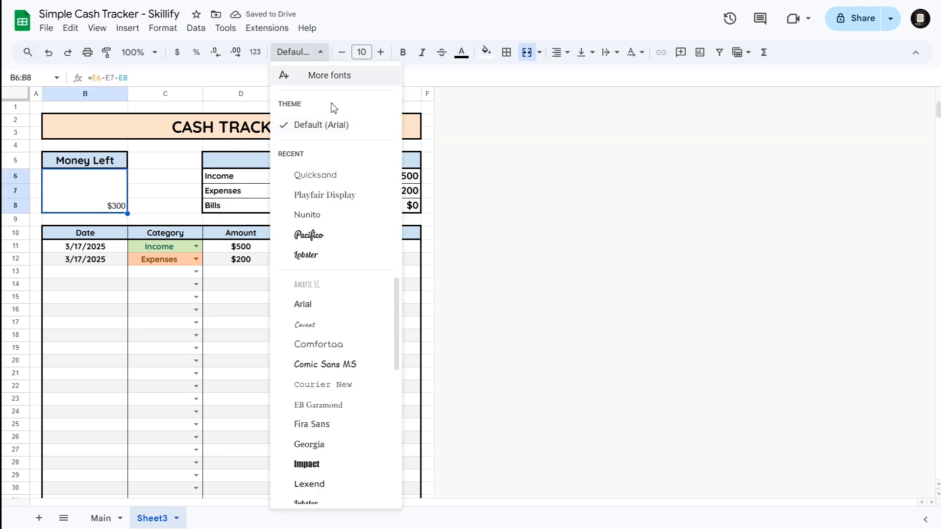
{"action": "left_click", "coordinate": [358, 176]}
{"action": "left_click", "coordinate": [559, 52]}
{"action": "left_click", "coordinate": [578, 75]}
{"action": "left_click", "coordinate": [583, 52]}
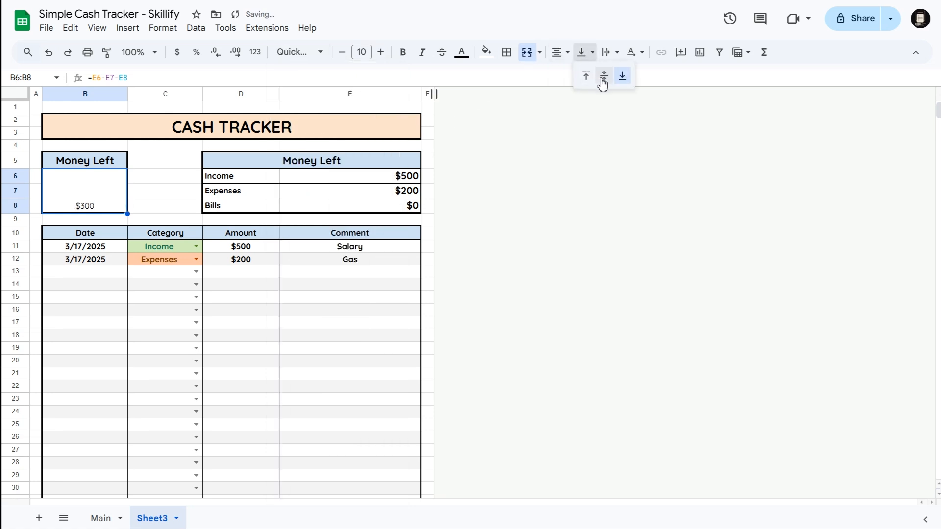
{"action": "left_click", "coordinate": [603, 75]}
{"action": "left_click", "coordinate": [403, 54]}
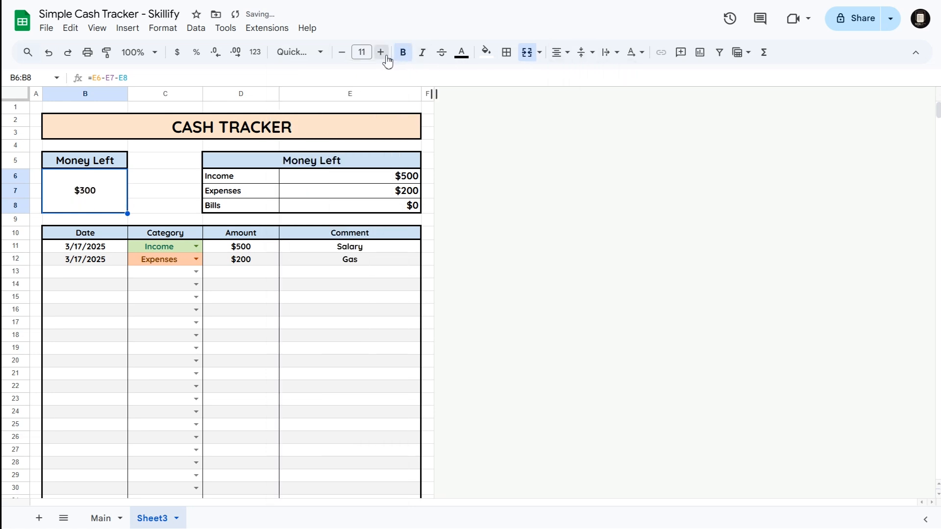
Enlarge the font of the Money Left amount to size 22.
{"action": "left_click", "coordinate": [381, 52]}
{"action": "left_click", "coordinate": [381, 52]}
{"action": "left_click", "coordinate": [381, 52]}
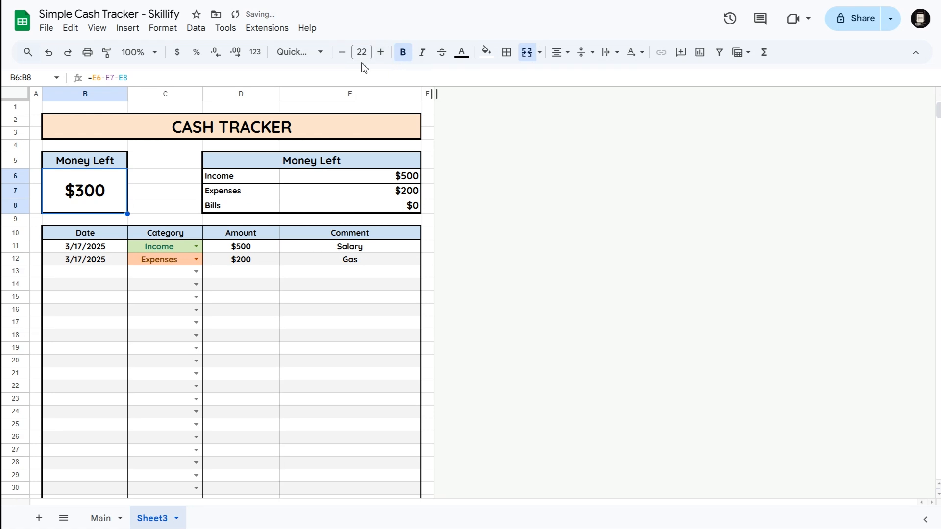
{"action": "left_click", "coordinate": [366, 53]}
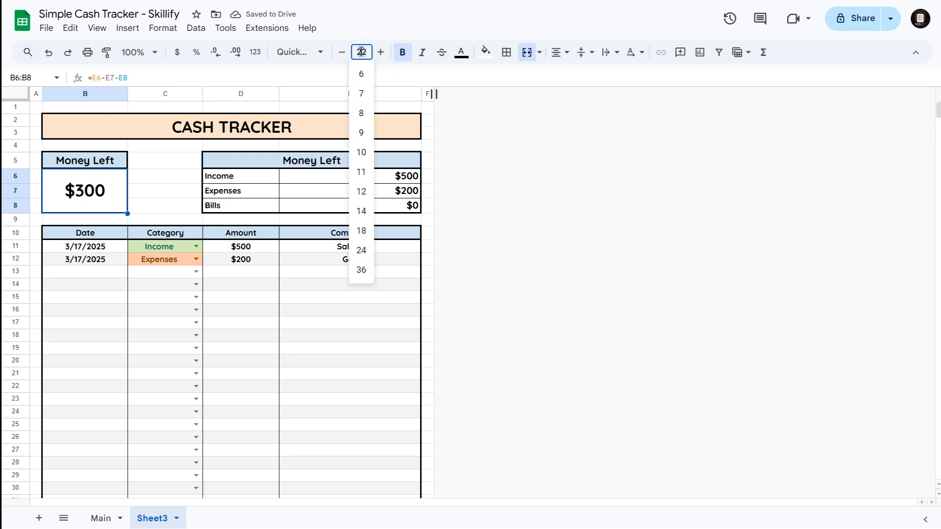
{"action": "key", "text": "Return"}
Change the Salary income amount in D11 to 2000.
{"action": "left_click", "coordinate": [262, 250]}
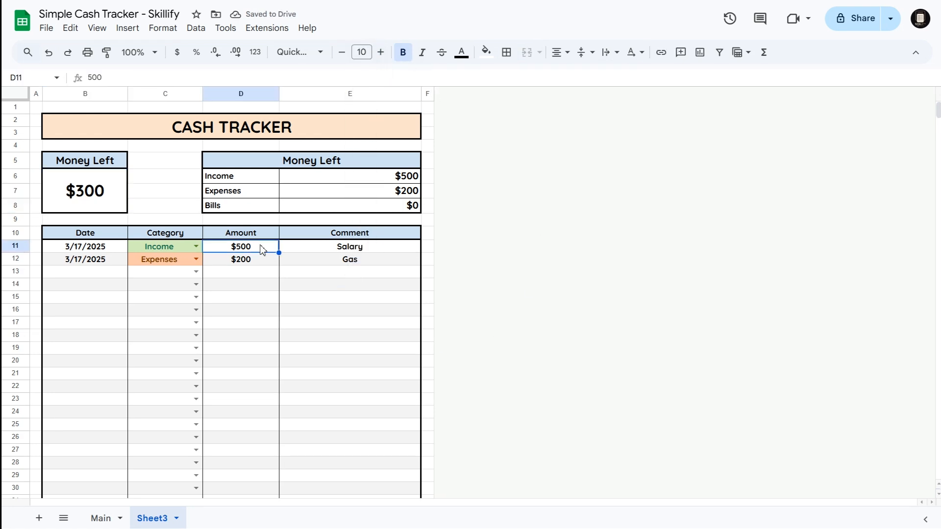
{"action": "type", "text": "2000"}
{"action": "key", "text": "Return"}
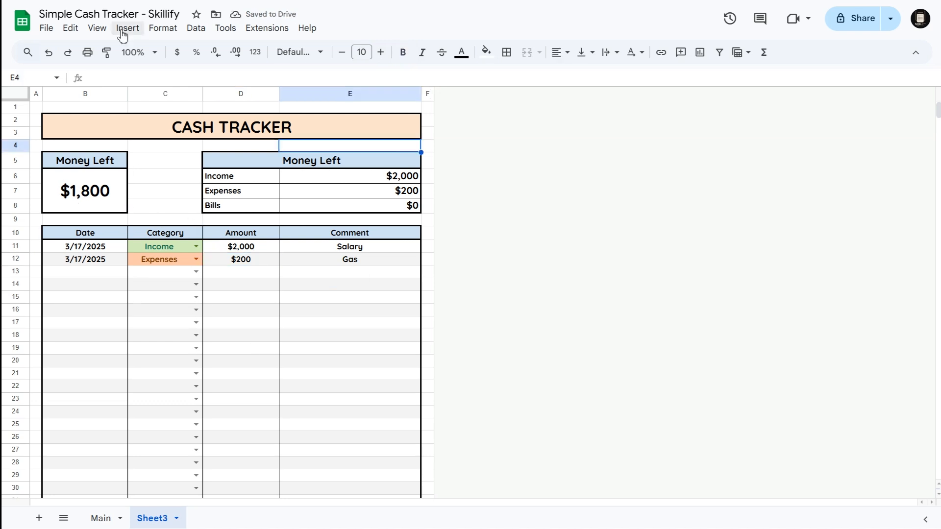
Hide the gridlines on Sheet3.
{"action": "left_click", "coordinate": [94, 29]}
{"action": "mouse_move", "coordinate": [124, 53]}
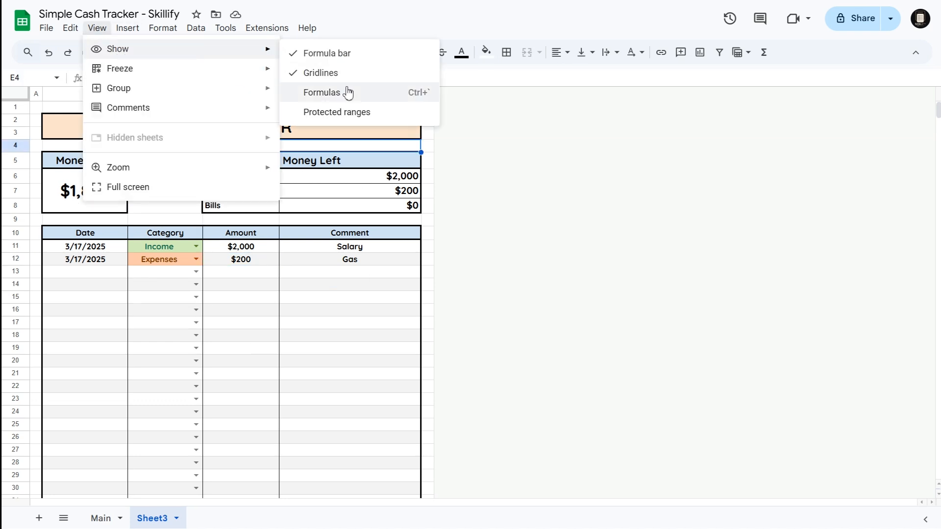
{"action": "left_click", "coordinate": [340, 73]}
{"action": "left_click", "coordinate": [312, 312]}
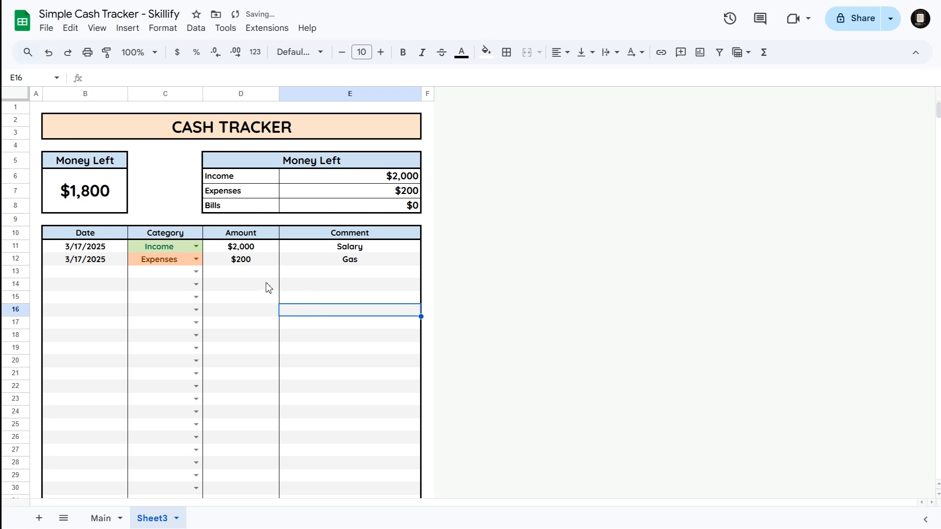
Extend the transaction table by inserting three rows below rows 26 to 28.
{"action": "scroll", "coordinate": [245, 294], "scroll_direction": "down", "scroll_amount": 5}
{"action": "scroll", "coordinate": [206, 274], "scroll_direction": "up", "scroll_amount": 3}
{"action": "scroll", "coordinate": [177, 319], "scroll_direction": "down", "scroll_amount": 4}
{"action": "scroll", "coordinate": [170, 368], "scroll_direction": "down", "scroll_amount": 2}
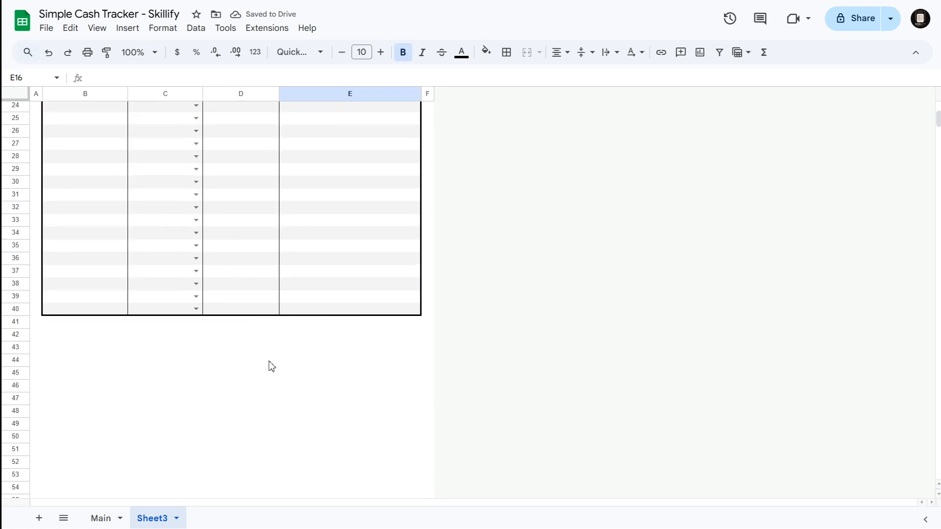
{"action": "scroll", "coordinate": [269, 365], "scroll_direction": "up", "scroll_amount": 5}
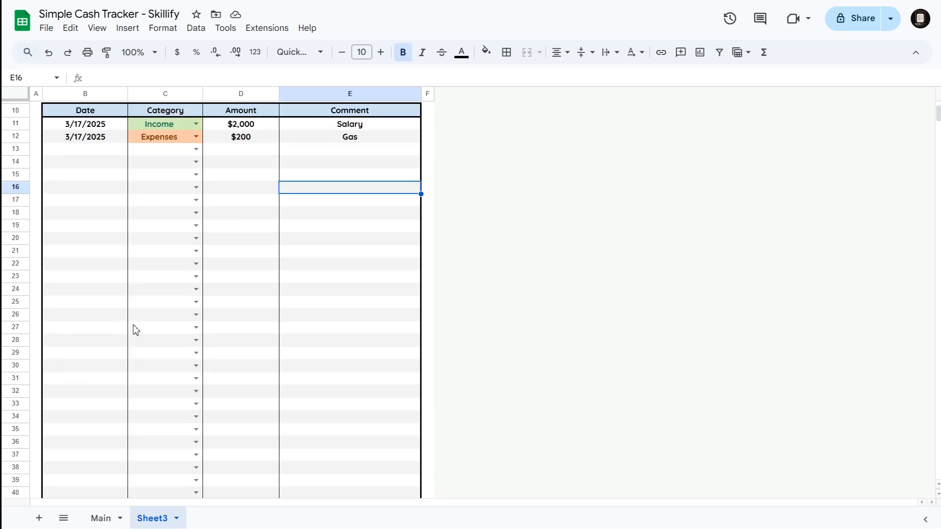
{"action": "scroll", "coordinate": [132, 328], "scroll_direction": "down", "scroll_amount": 2}
{"action": "left_click_drag", "start_coordinate": [17, 253], "coordinate": [18, 278]}
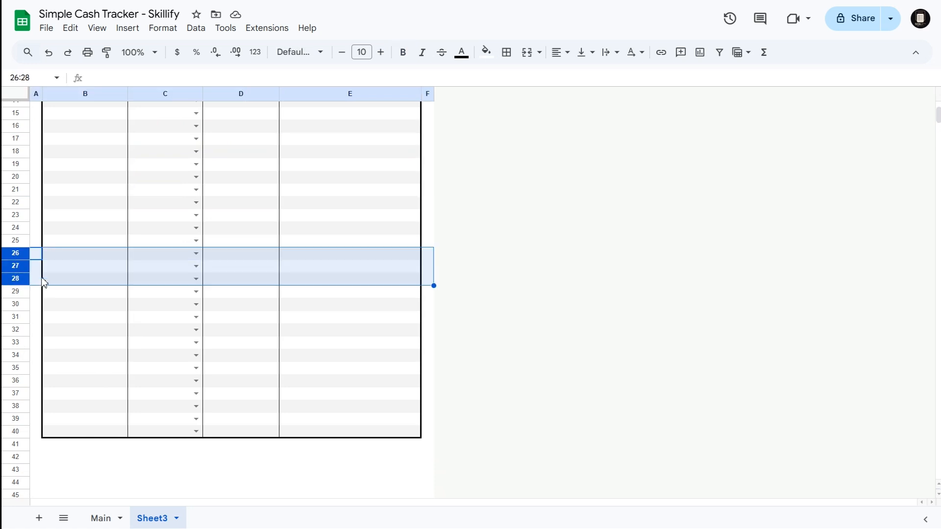
{"action": "right_click", "coordinate": [19, 268]}
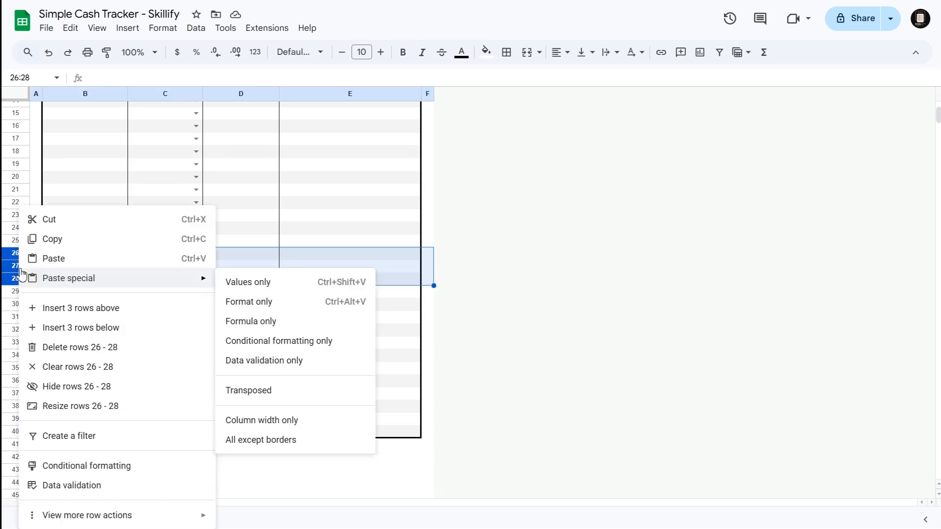
{"action": "left_click", "coordinate": [141, 327]}
{"action": "left_click", "coordinate": [284, 432]}
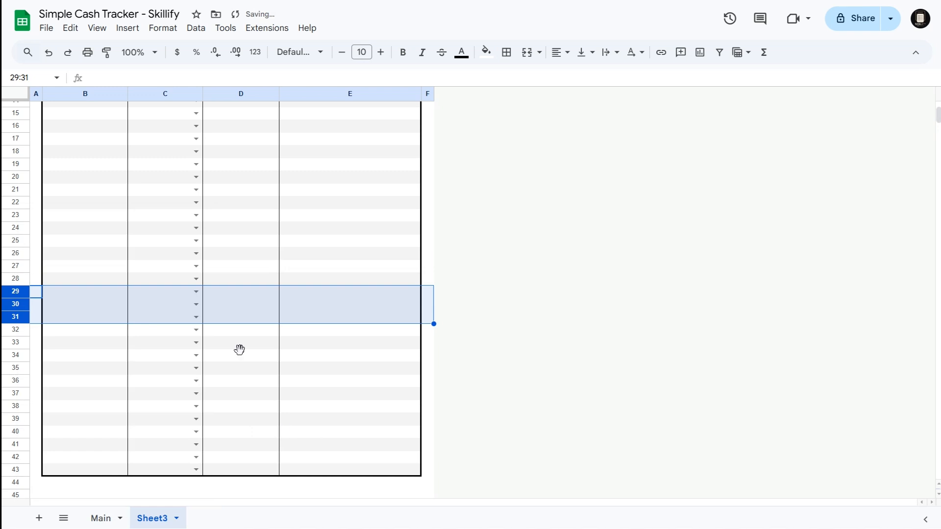
Open the print settings for the cash tracker sheet.
{"action": "scroll", "coordinate": [256, 379], "scroll_direction": "up", "scroll_amount": 5}
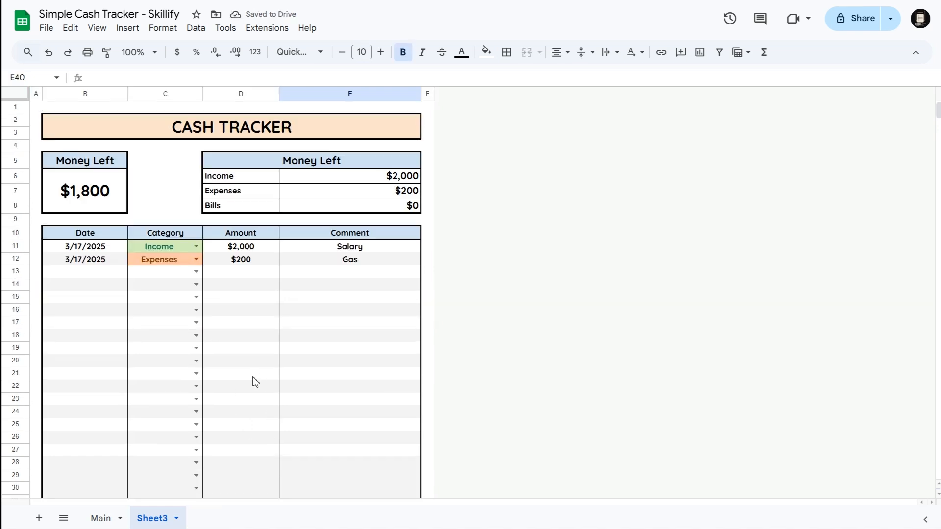
{"action": "key", "text": "ctrl+p"}
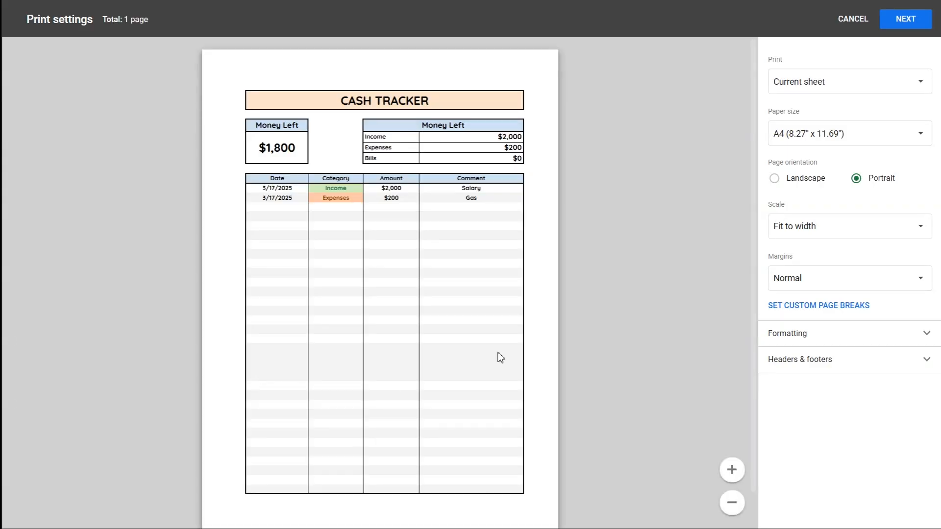